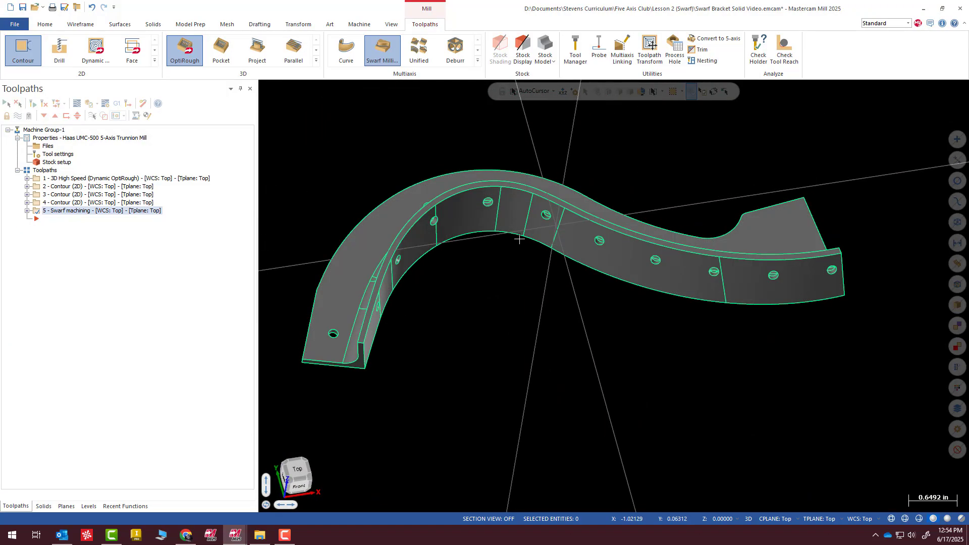
Step: Create a stock model with cyan color 11 and take its initial shape from the stock setup
middle_drag(614, 296, 520, 242)
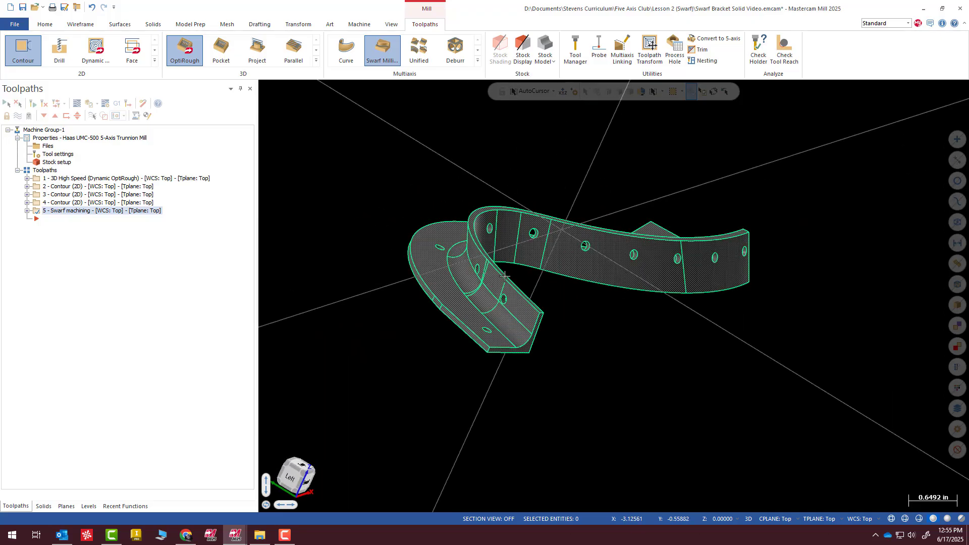
mouse_move(703, 274)
middle_down()
mouse_move(622, 259)
mouse_move(444, 404)
middle_up()
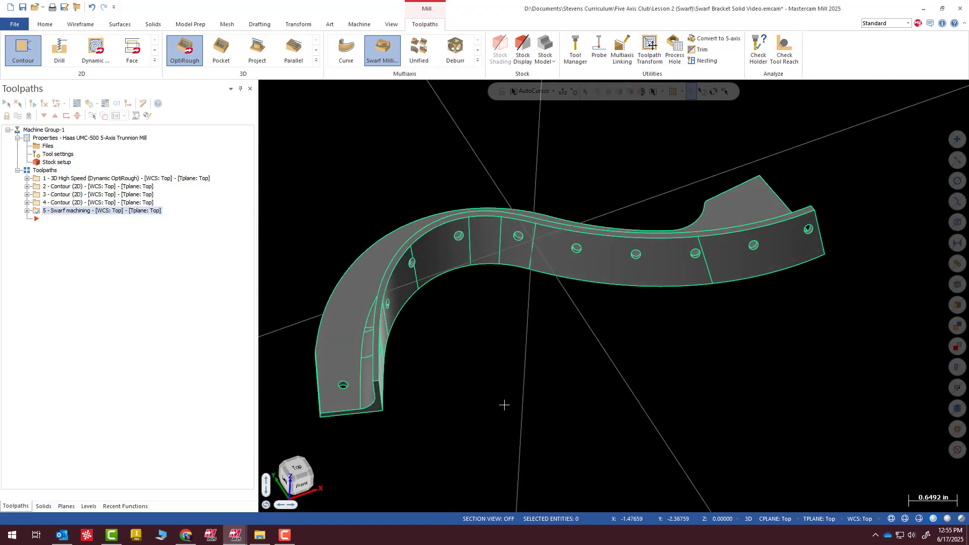
click(541, 43)
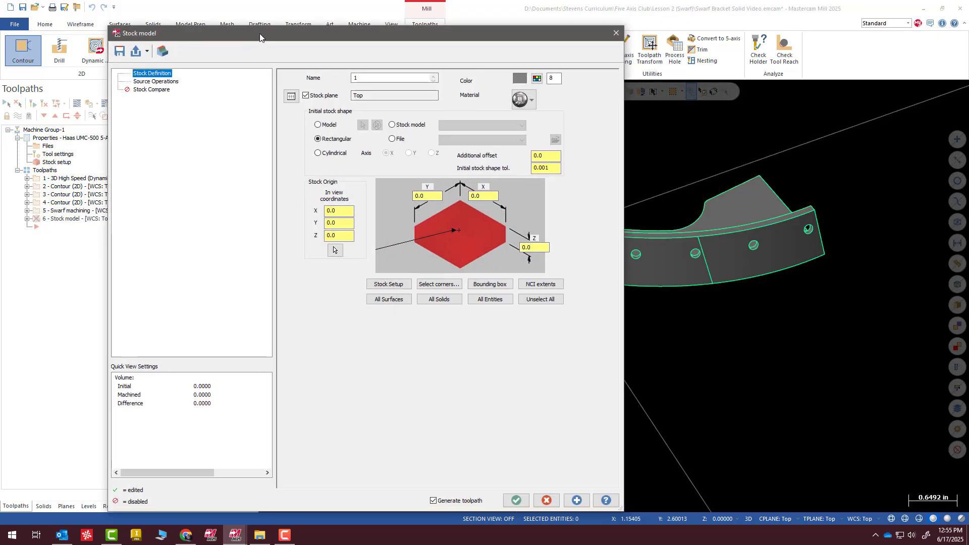
drag(260, 37, 258, 30)
click(534, 70)
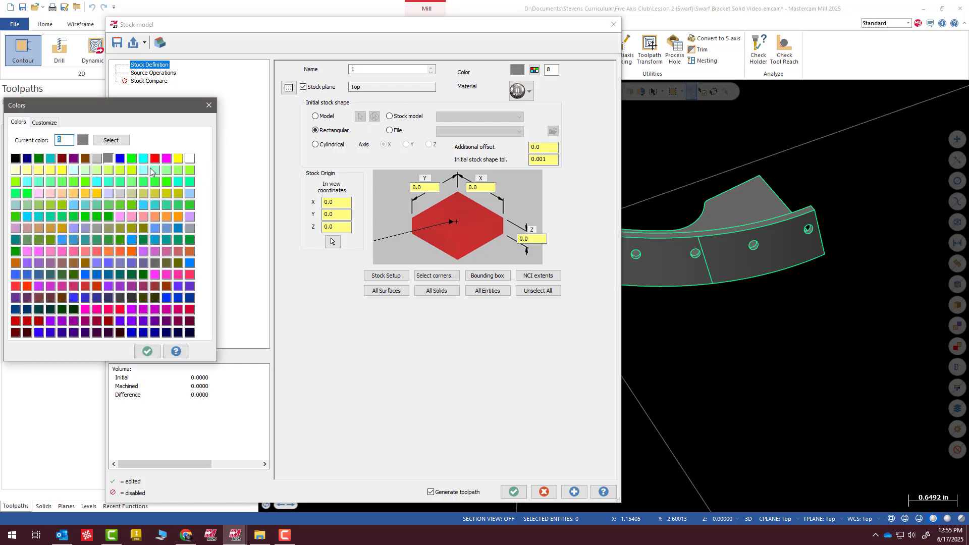
click(142, 159)
click(147, 352)
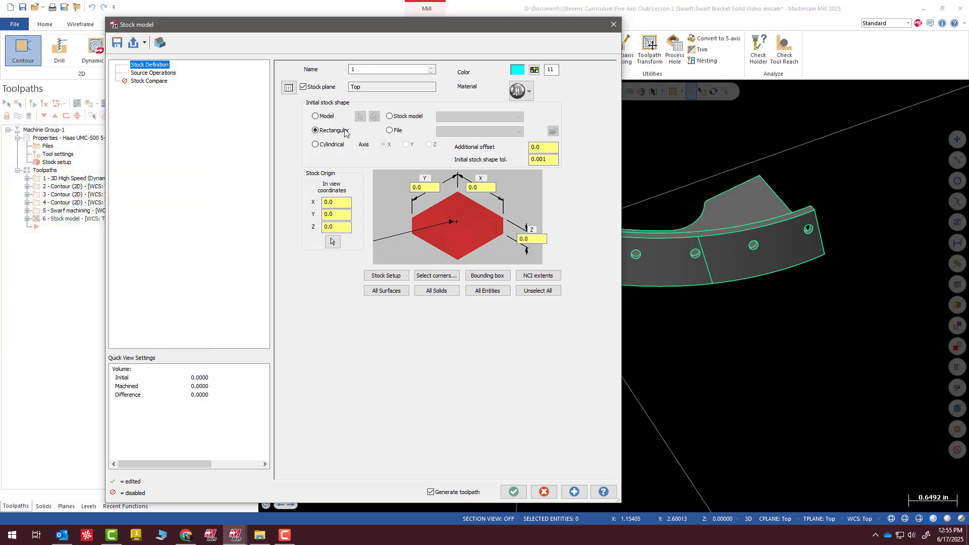
click(392, 275)
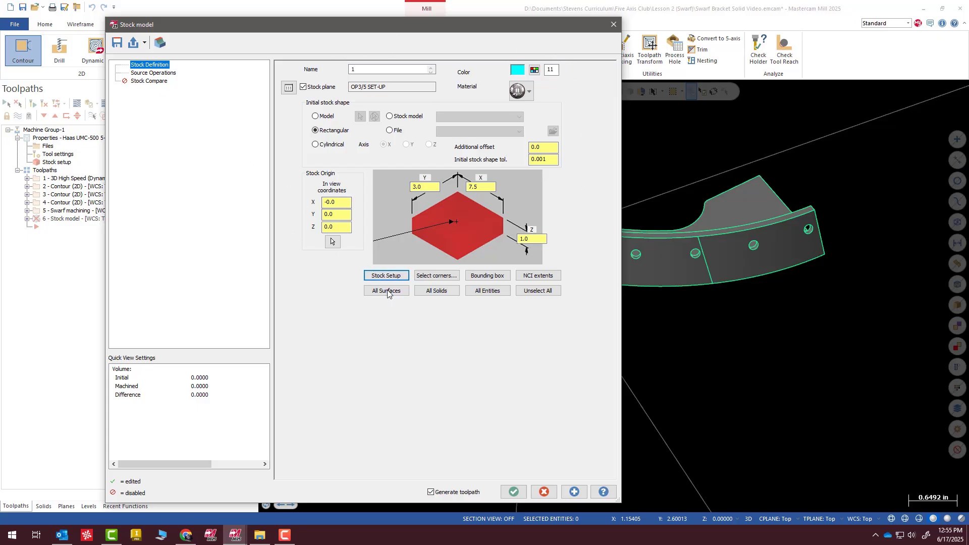
Step: Compute the stock model from all five toolpaths, from Dynamic OptiRough through Swarf machining, and generate it
click(152, 73)
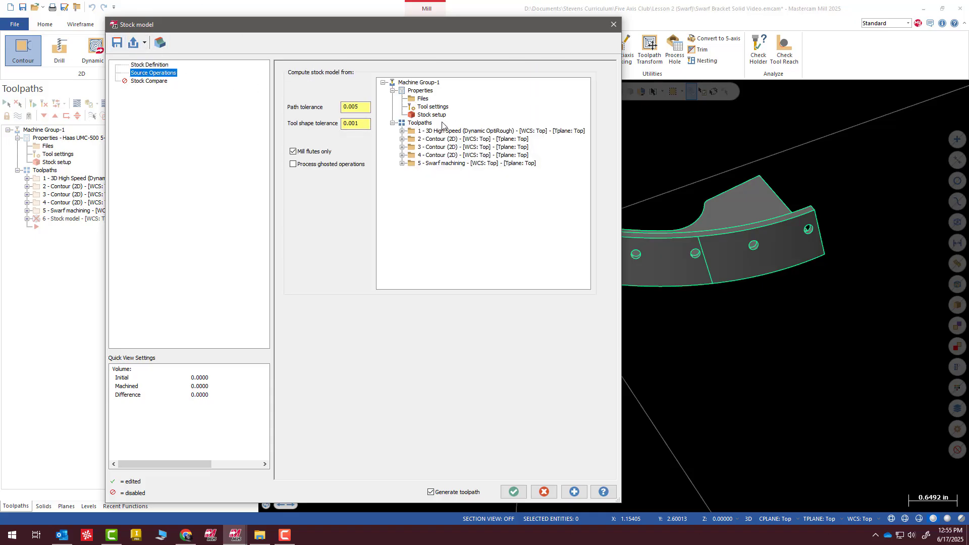
click(424, 131)
shift+click(427, 162)
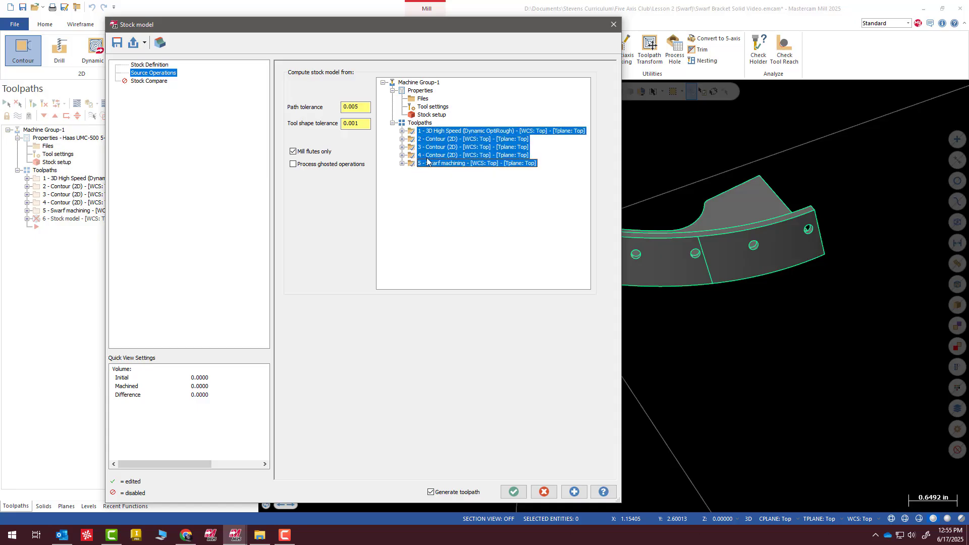
click(292, 165)
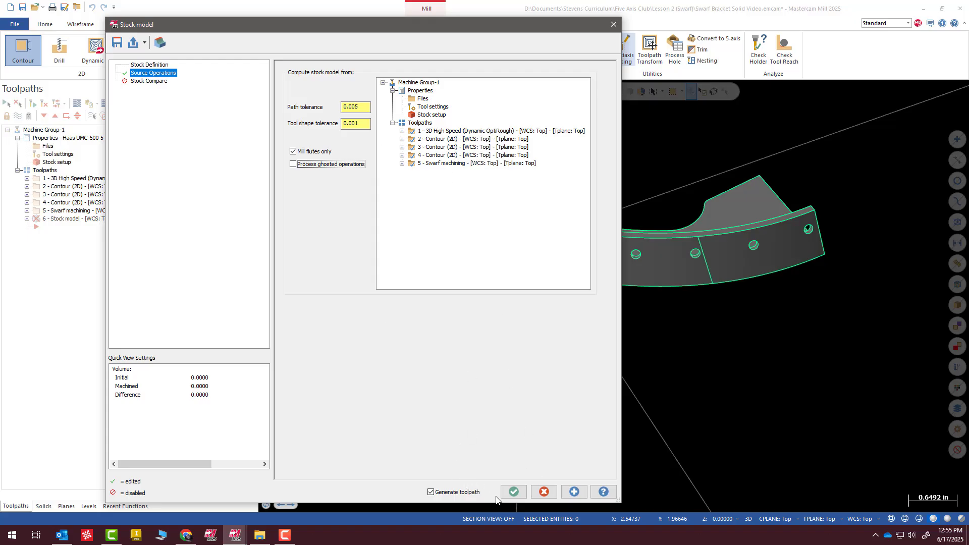
click(514, 492)
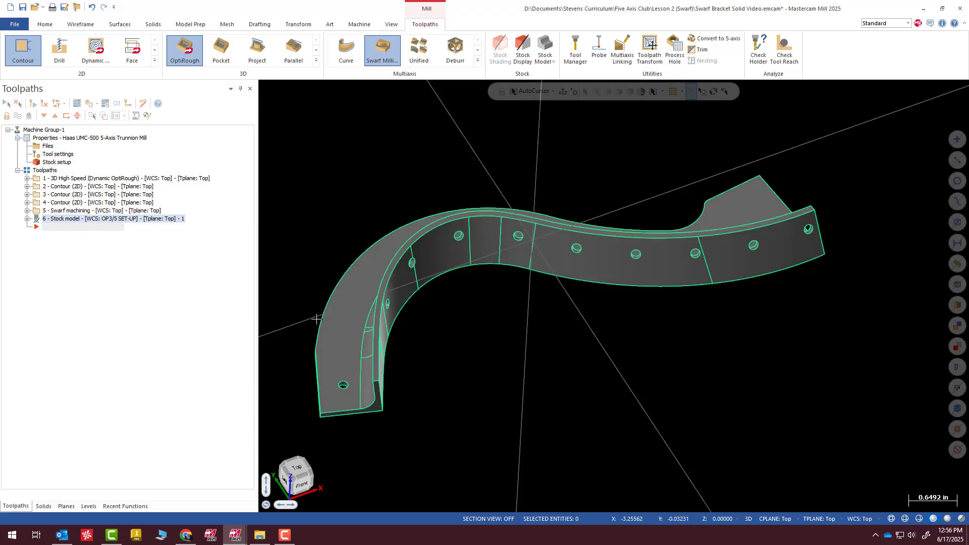
Step: Hide the Solid Body level to view the stock model on its own
middle_drag(455, 327, 515, 293)
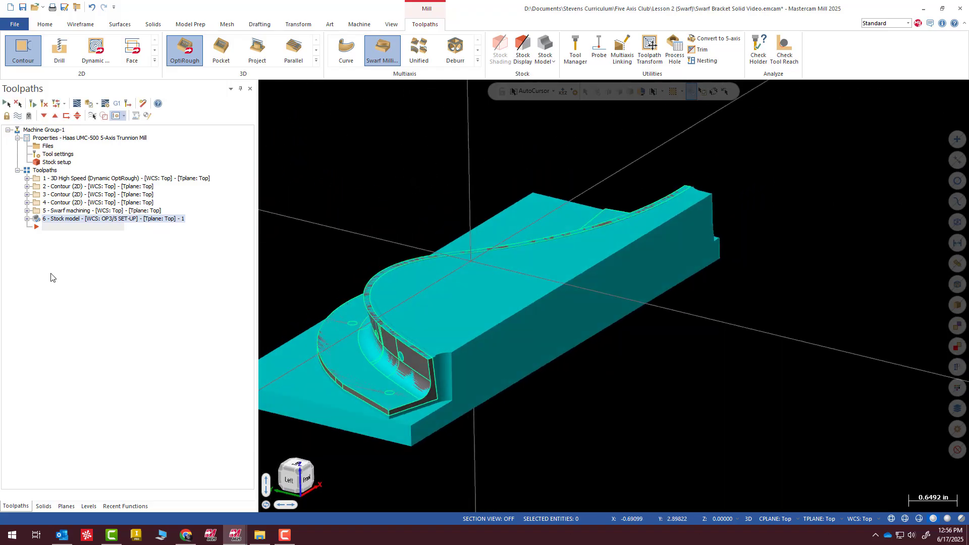
click(88, 506)
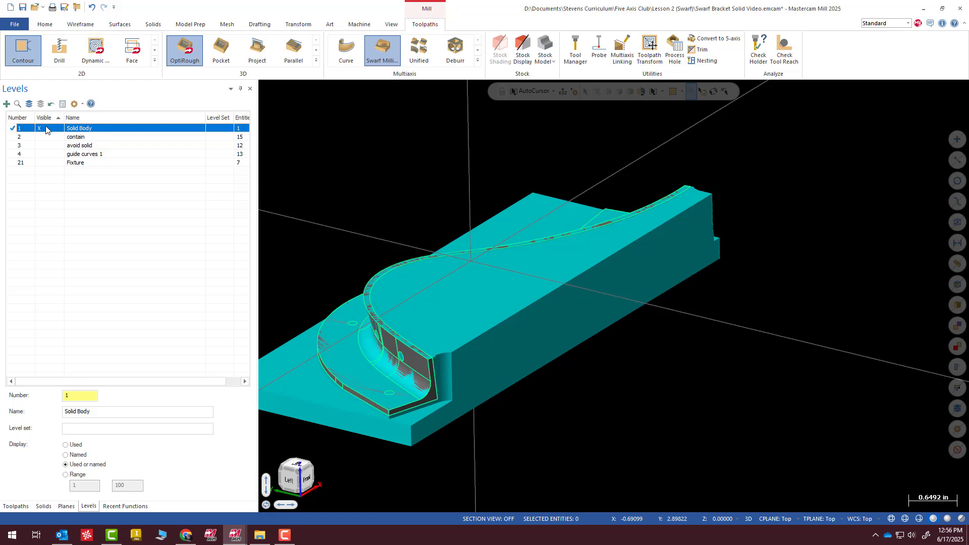
click(45, 130)
Step: Examine the stock model up close along the machined wall and fillet, and as a whole from several angles
middle_drag(476, 340, 442, 276)
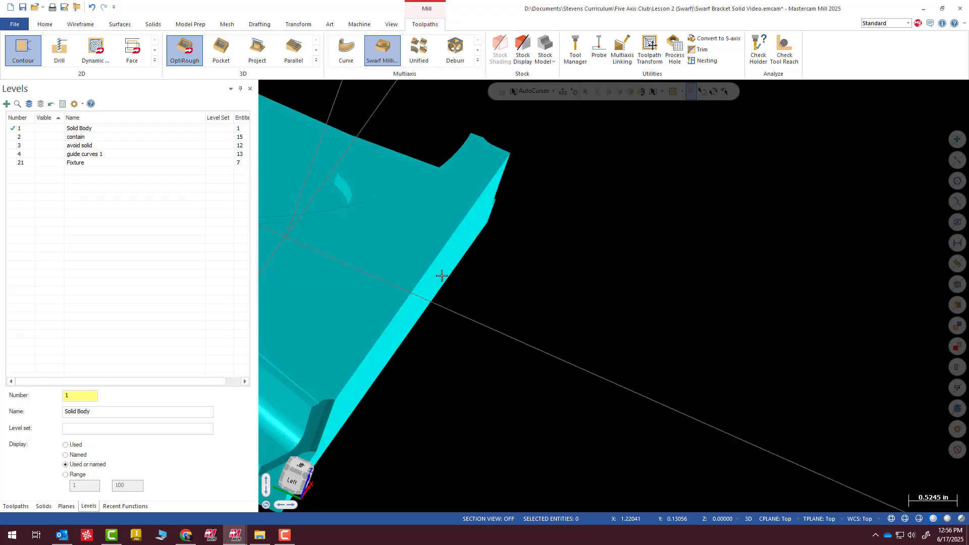
scroll(441, 276, down, 2)
scroll(283, 323, up, 8)
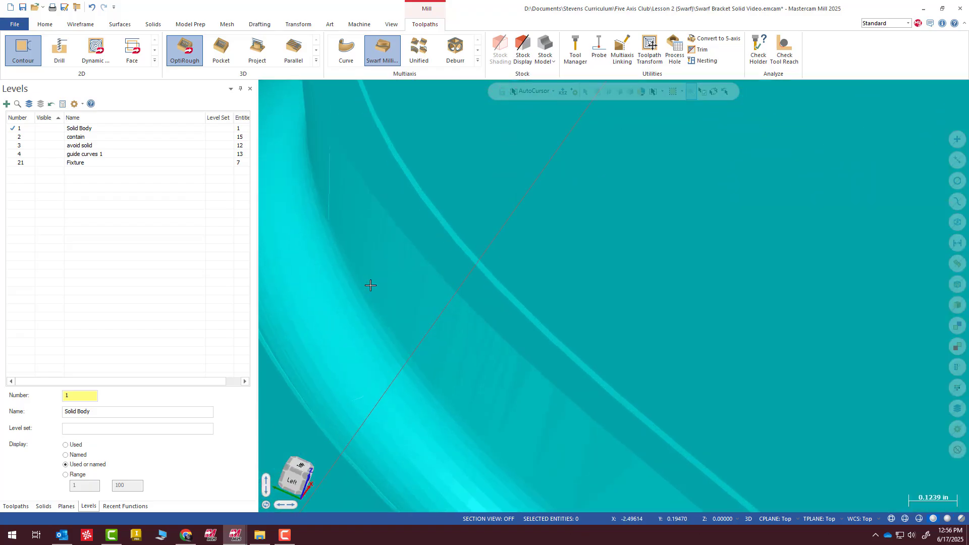
middle_drag(370, 285, 302, 321)
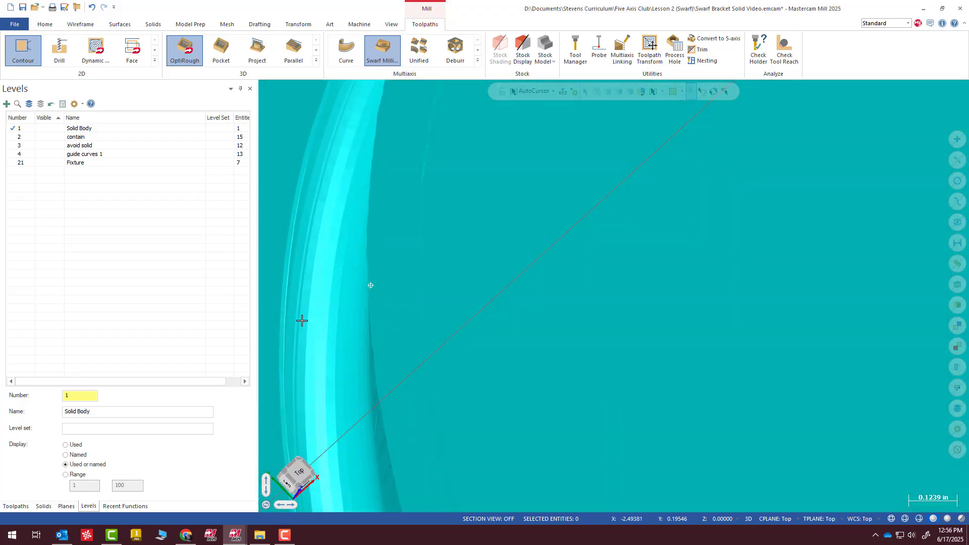
scroll(302, 321, up, 5)
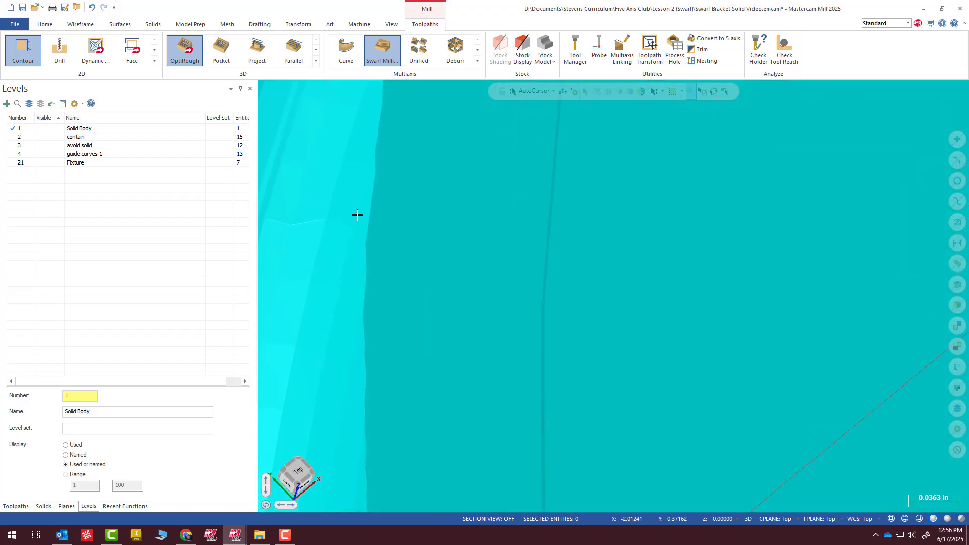
scroll(358, 215, up, 1)
mouse_move(383, 212)
middle_down()
mouse_move(442, 210)
mouse_move(402, 213)
mouse_move(412, 214)
middle_up()
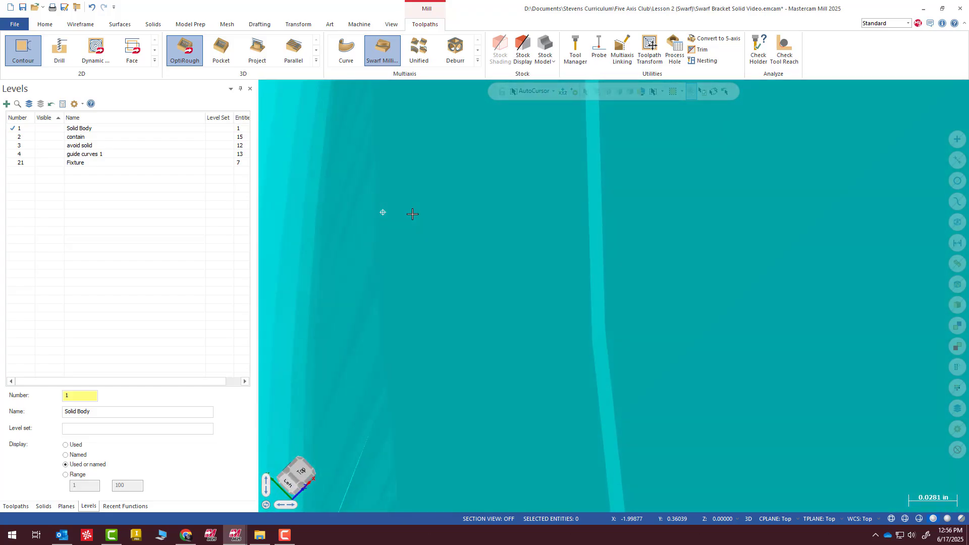
scroll(412, 214, down, 12)
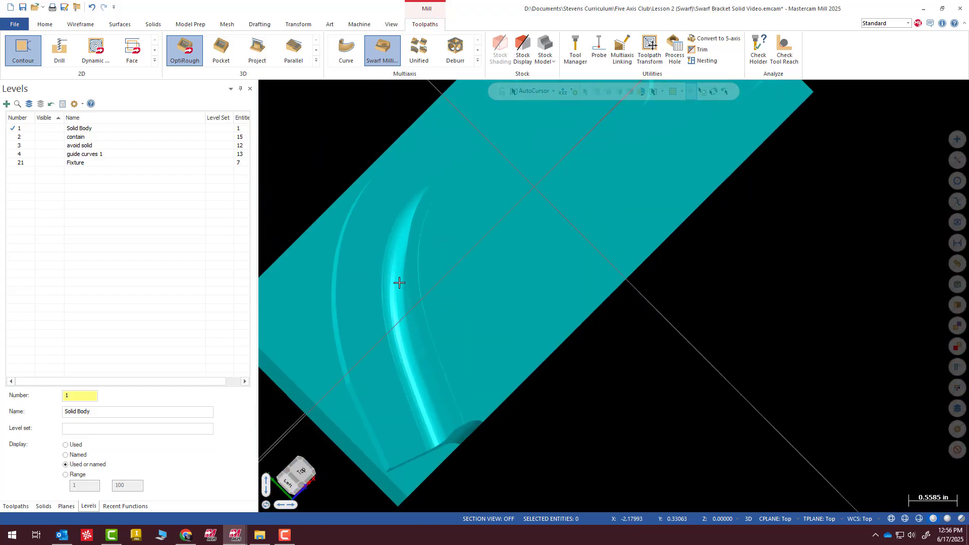
scroll(399, 283, down, 2)
middle_drag(538, 318, 432, 329)
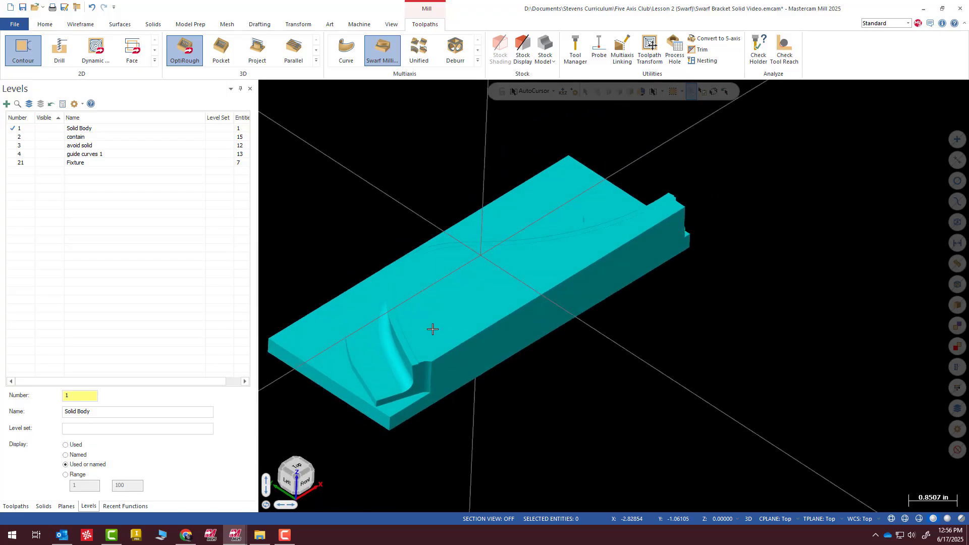
shift+middle_drag(458, 275, 585, 273)
scroll(635, 310, down, 1)
scroll(624, 305, up, 3)
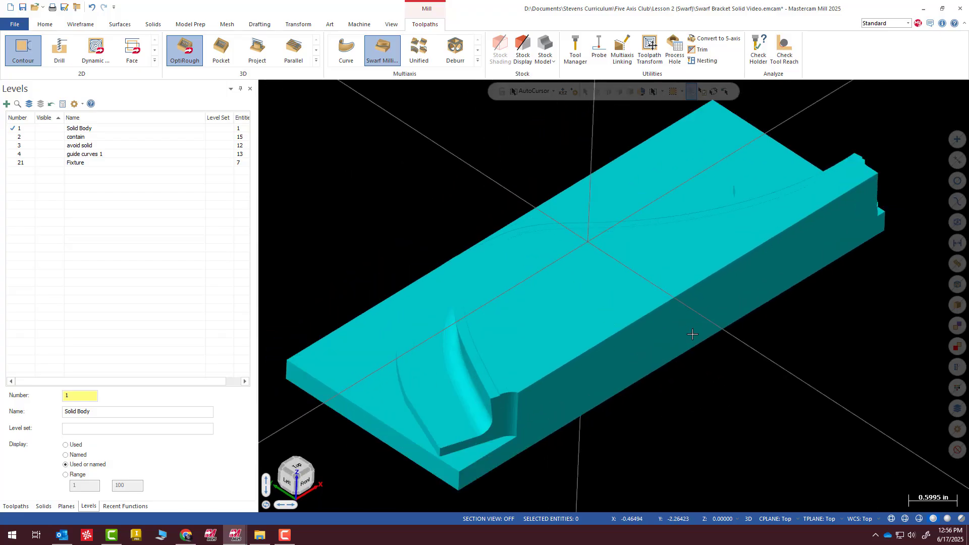
middle_drag(687, 321, 597, 355)
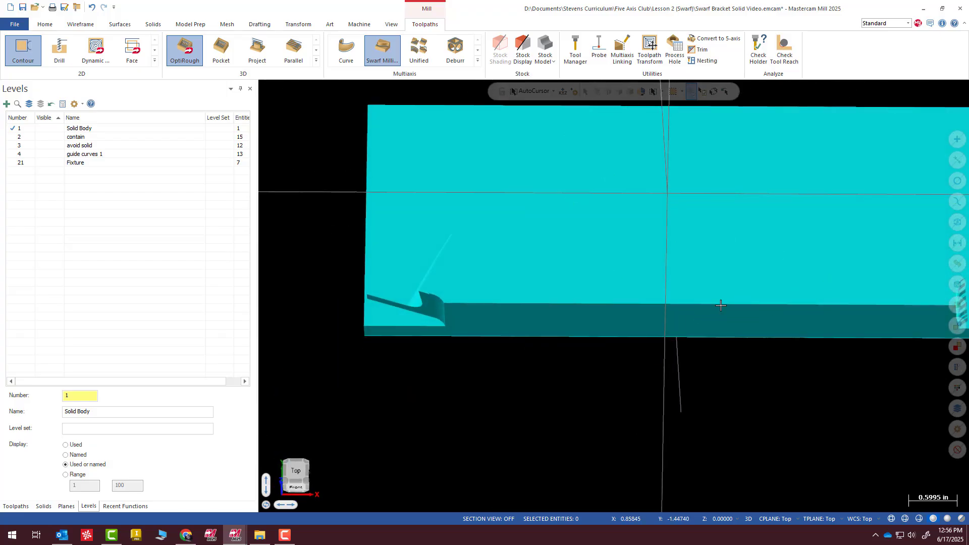
Step: Show the Solid Body level again and turn off the stock model display
click(41, 130)
click(16, 506)
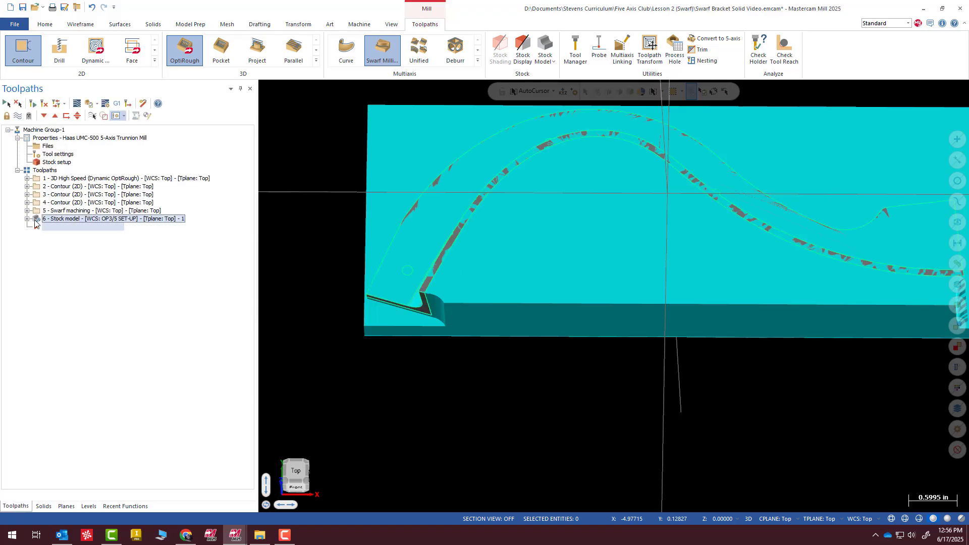
click(36, 221)
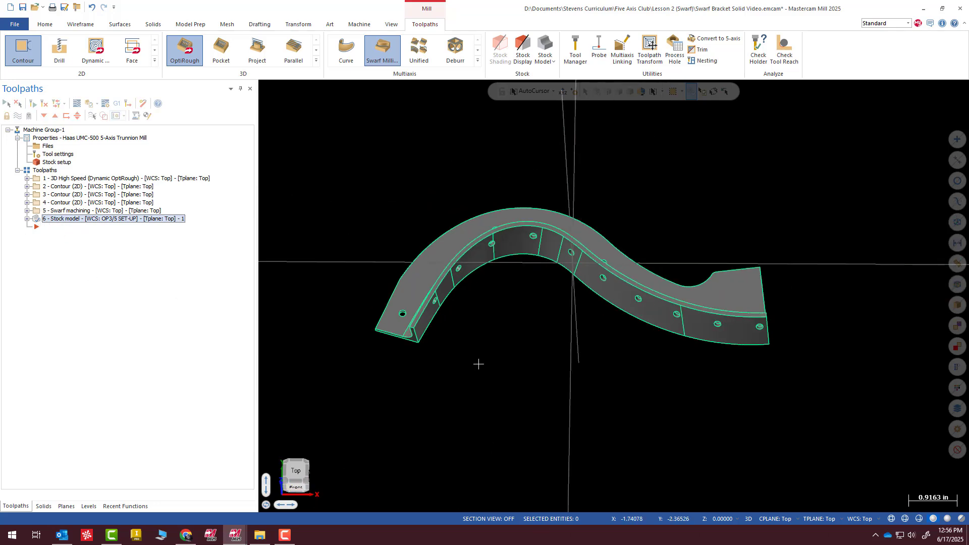
Step: Inspect the bracket from several angles and set the graphics view to Top
middle_drag(478, 363, 513, 320)
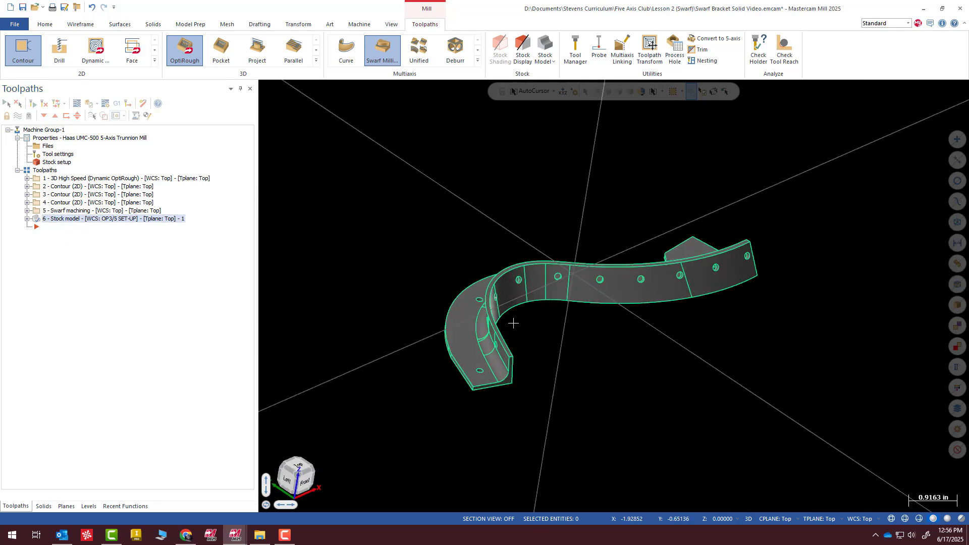
middle_drag(580, 325, 704, 324)
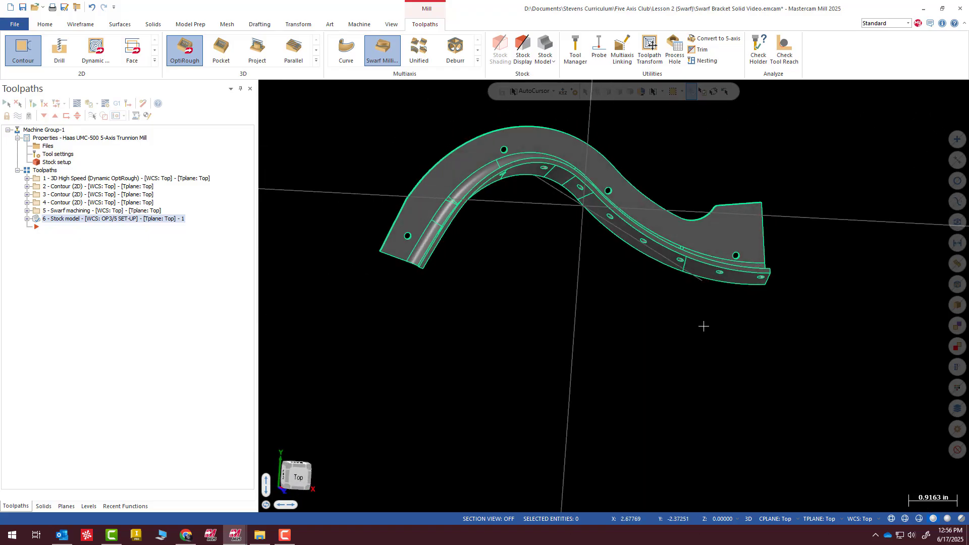
click(191, 61)
mouse_move(673, 351)
middle_down()
mouse_move(647, 342)
mouse_move(668, 328)
middle_up()
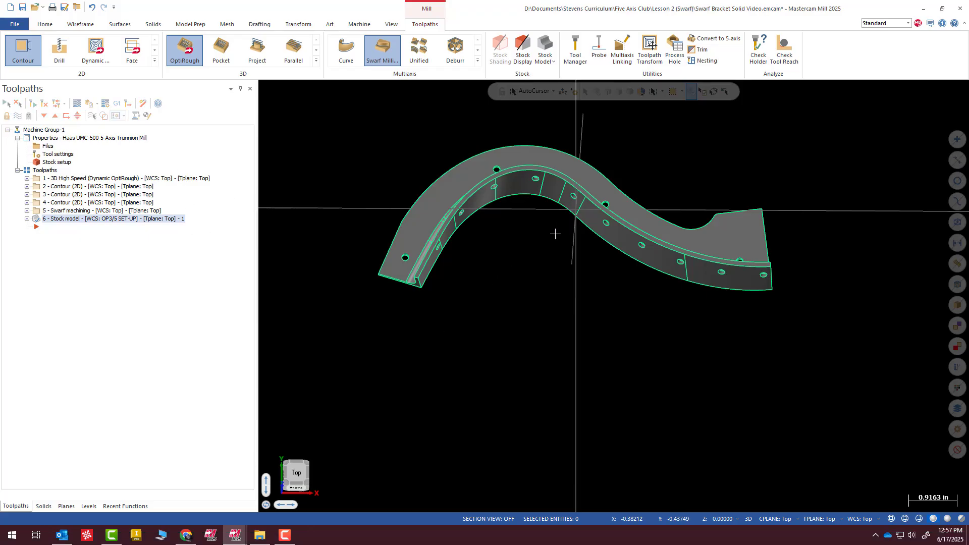
right_click(580, 283)
click(606, 339)
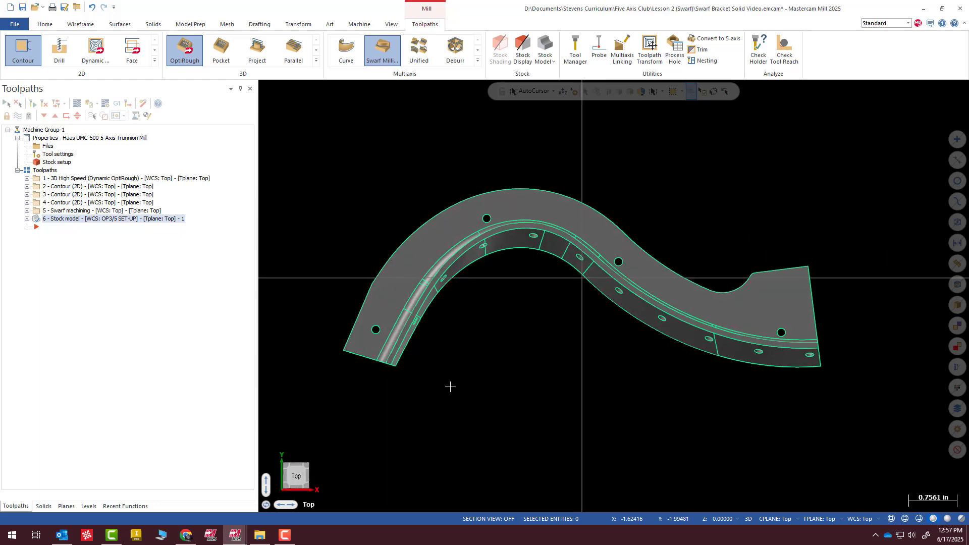
click(194, 54)
Step: Check the geometry on the avoid solid and contain levels by showing each one and hiding it again
click(89, 506)
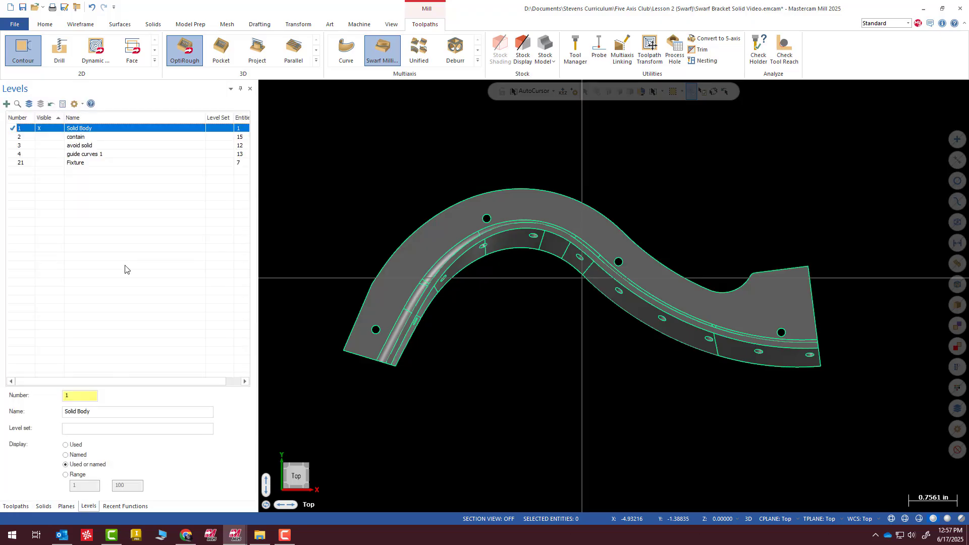
click(52, 146)
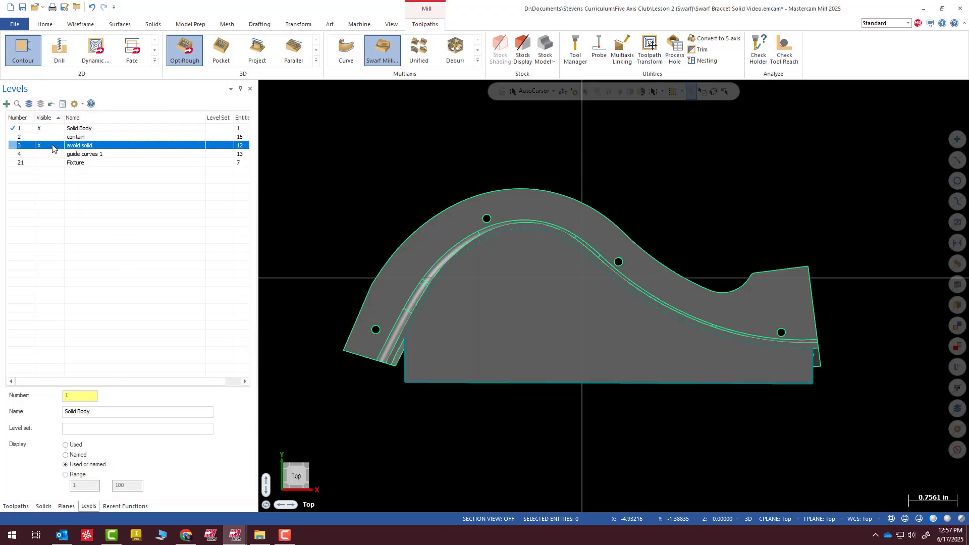
click(51, 138)
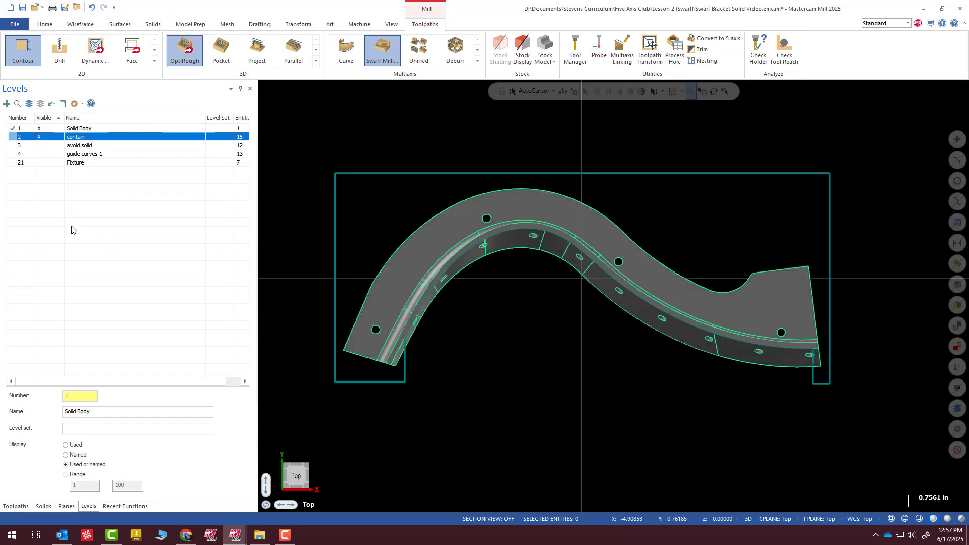
click(39, 137)
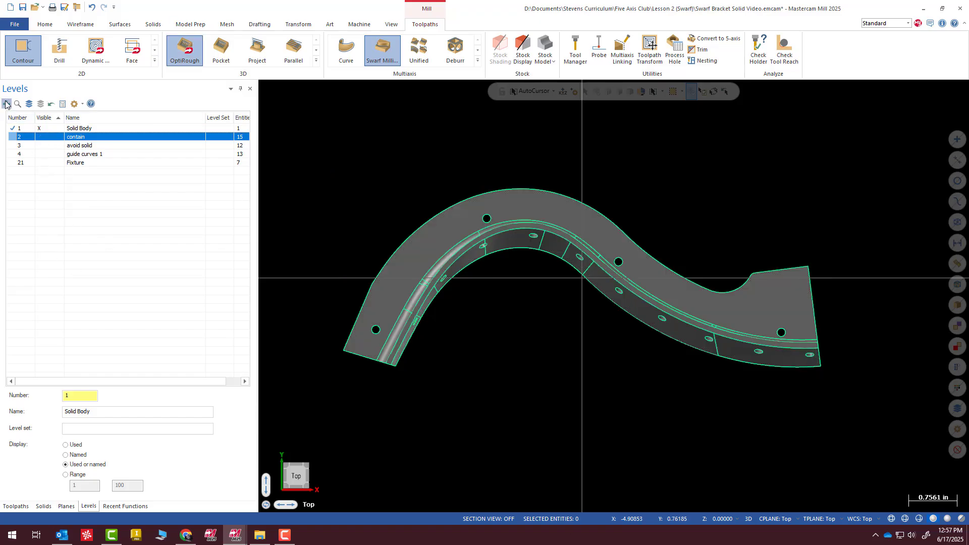
Step: Add a new level 5 named CONTAIN 2
click(7, 104)
double_click(74, 171)
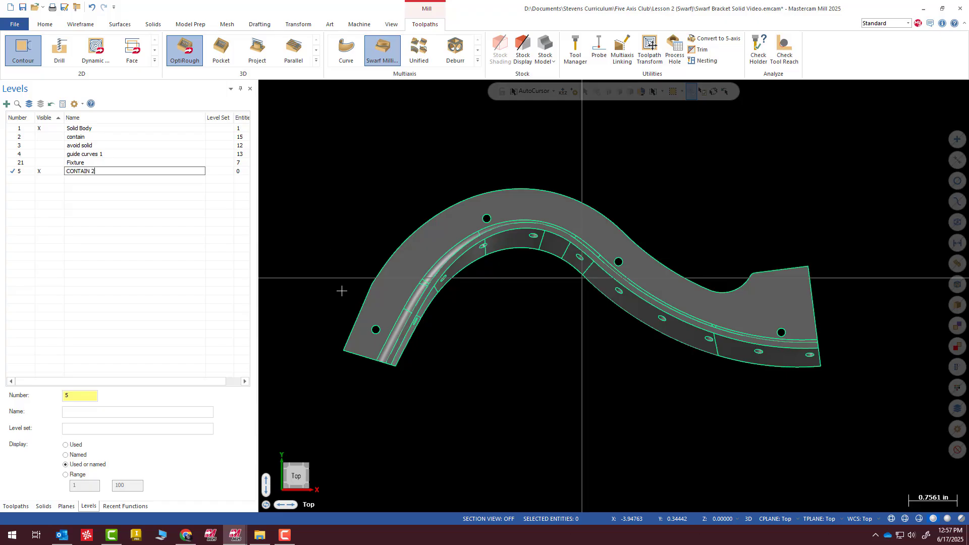
key(Return)
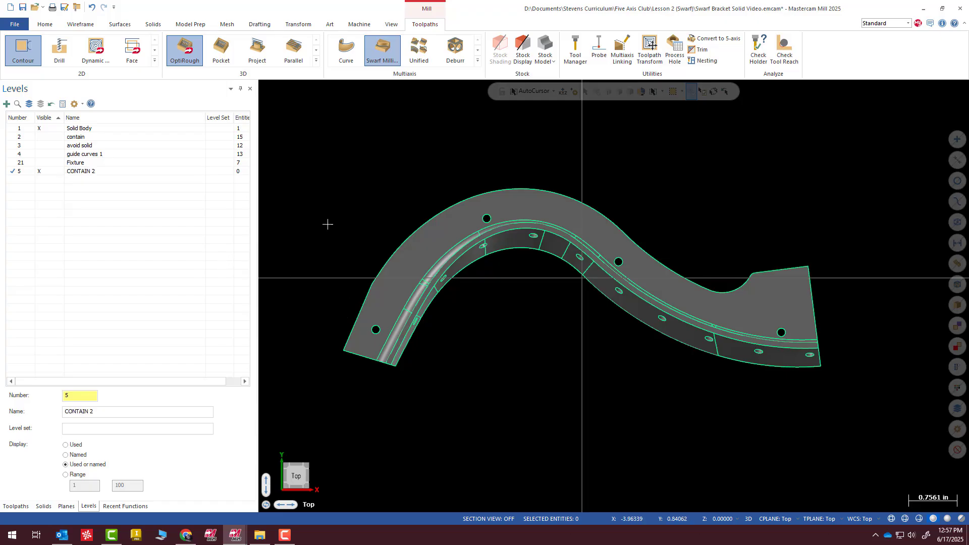
Step: Create Curve On One Edge curves along the upper inner edges of the bracket's upright flange, from end to end
click(79, 25)
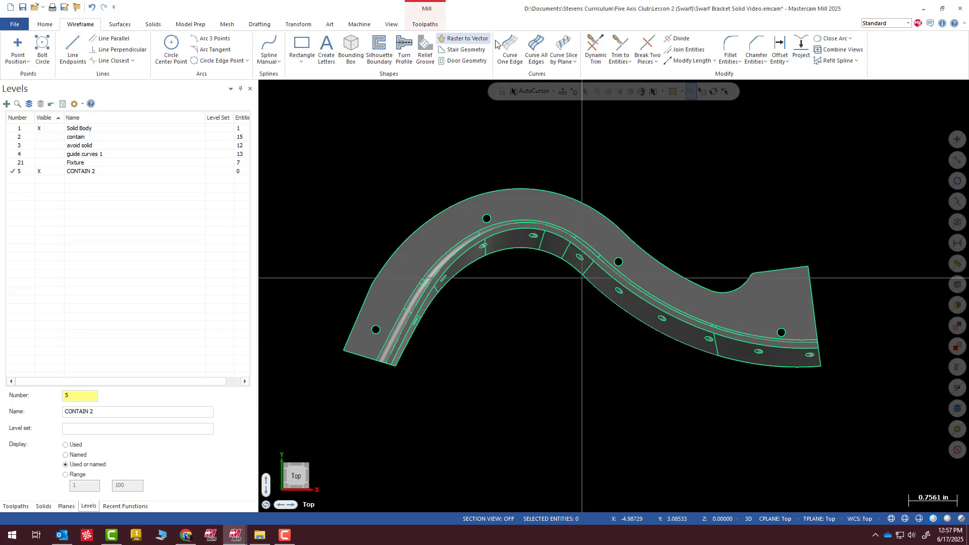
click(510, 50)
middle_drag(413, 353, 407, 287)
scroll(408, 339, up, 4)
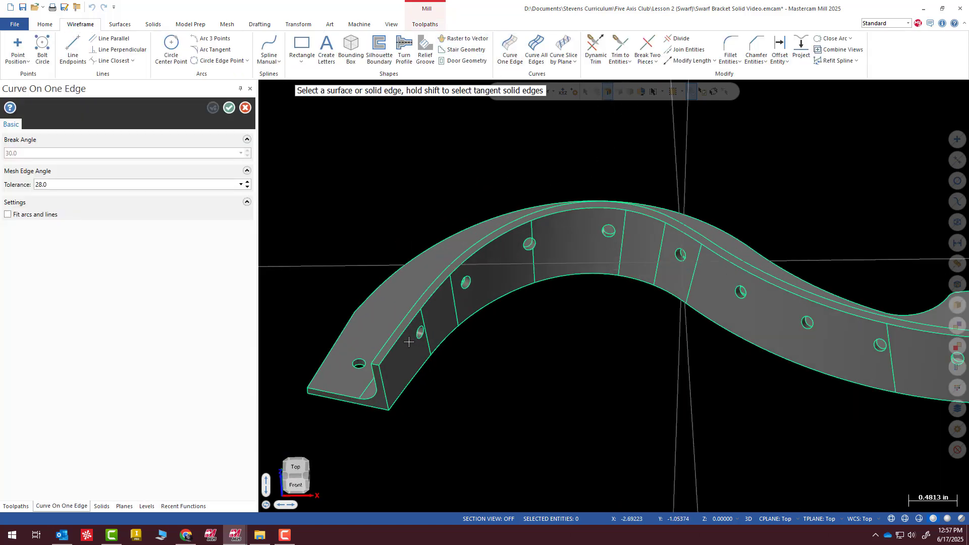
click(410, 320)
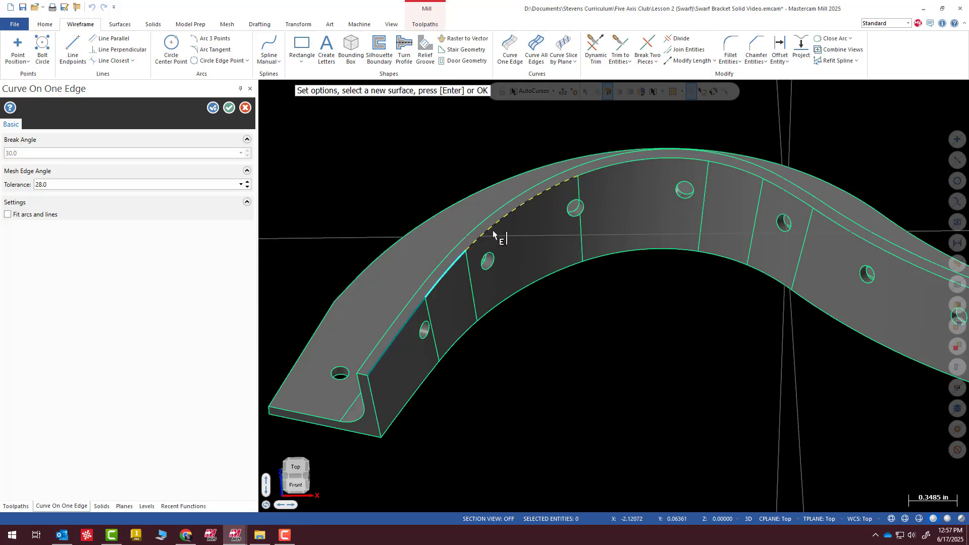
click(603, 172)
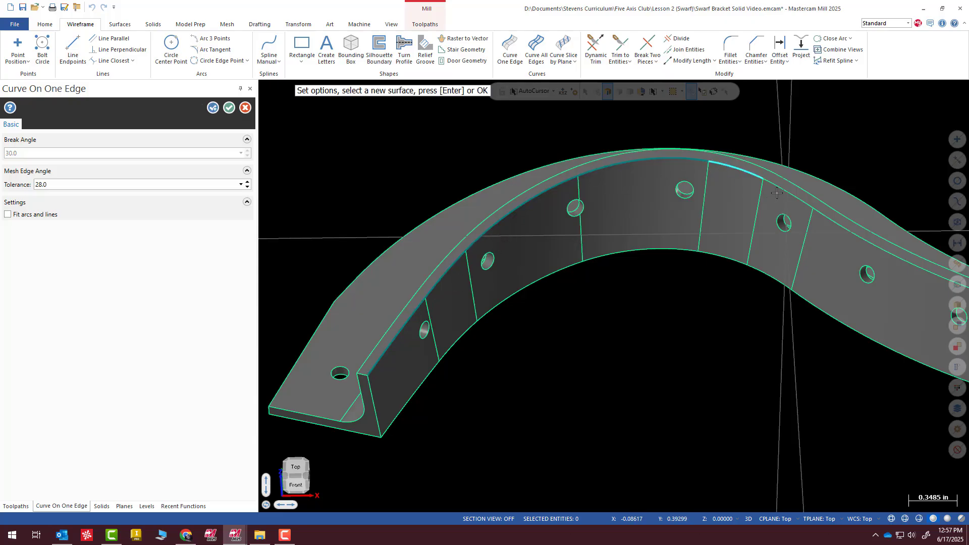
scroll(373, 150, down, 2)
scroll(820, 262, down, 3)
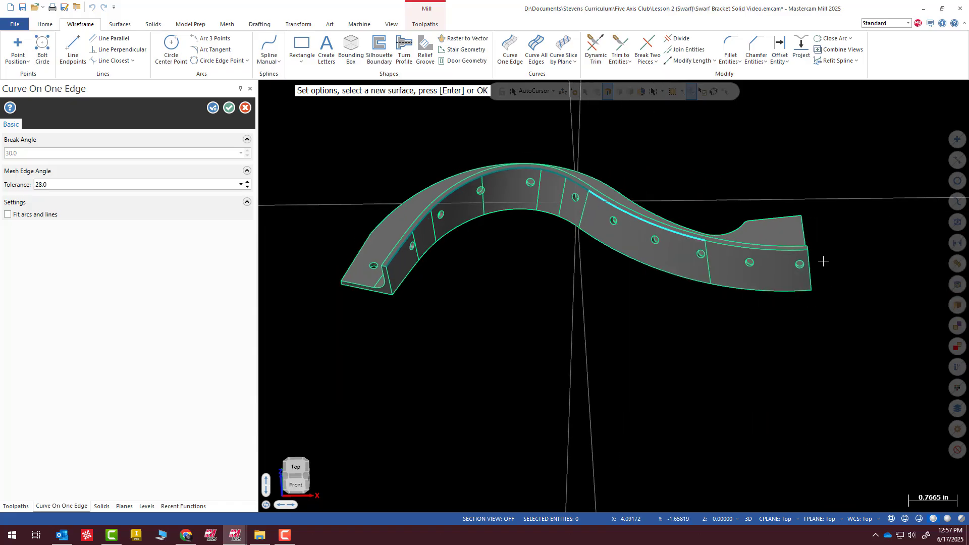
scroll(820, 262, up, 2)
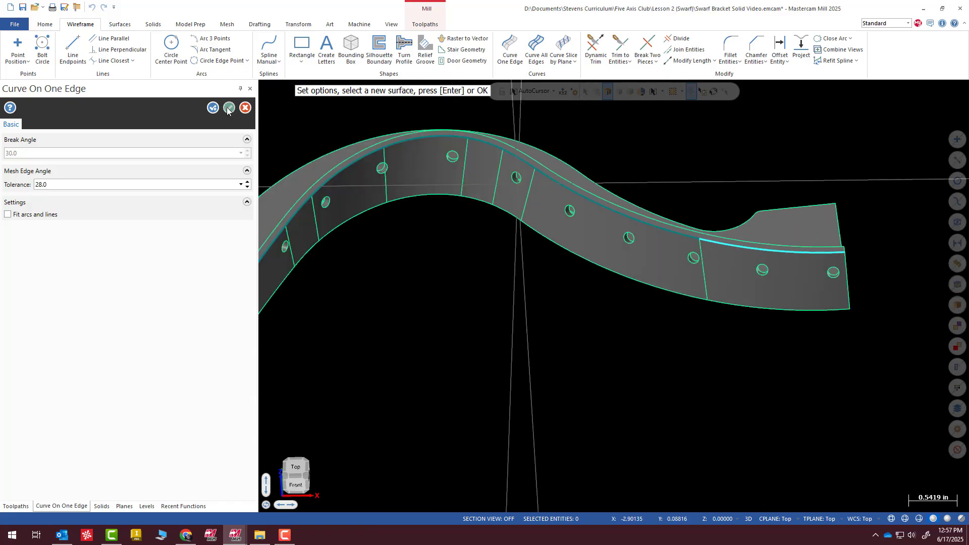
click(229, 107)
Step: Lengthen the edge curves past both ends of the bracket with Modify Length at a distance of 0.1
scroll(590, 340, down, 2)
scroll(398, 323, up, 2)
scroll(402, 329, down, 1)
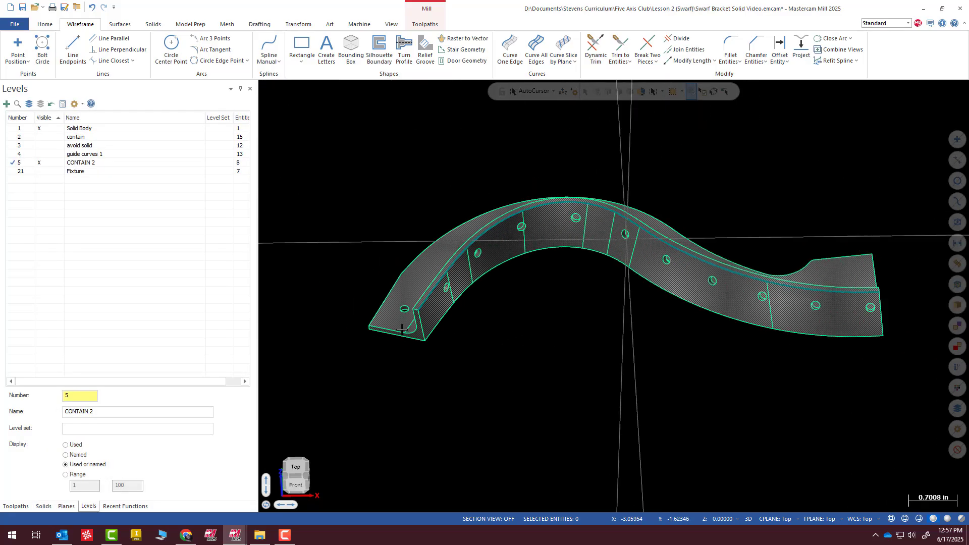
click(691, 61)
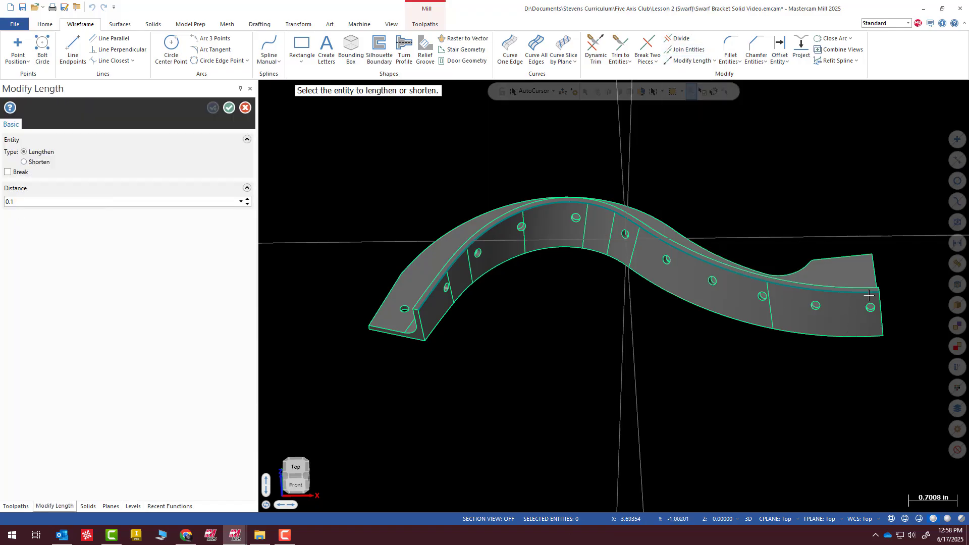
click(868, 295)
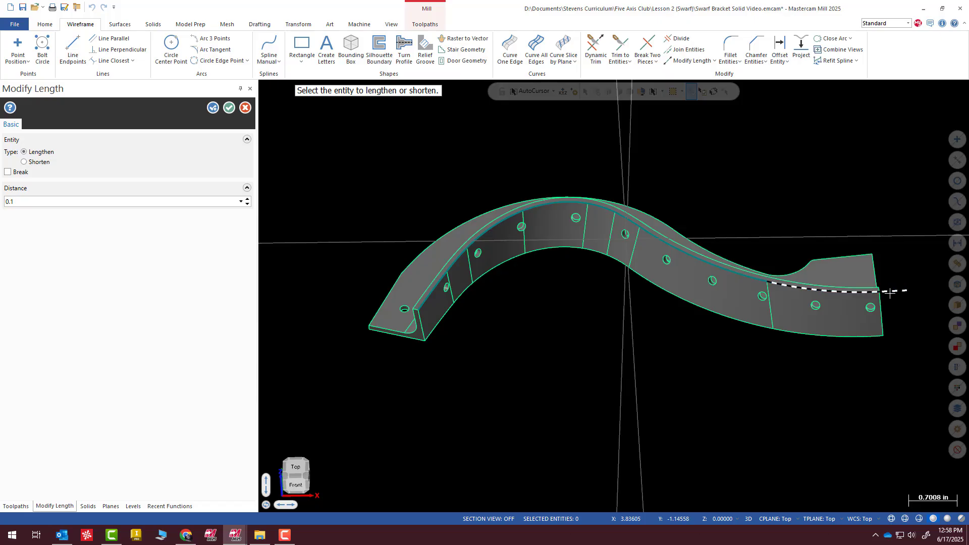
click(424, 305)
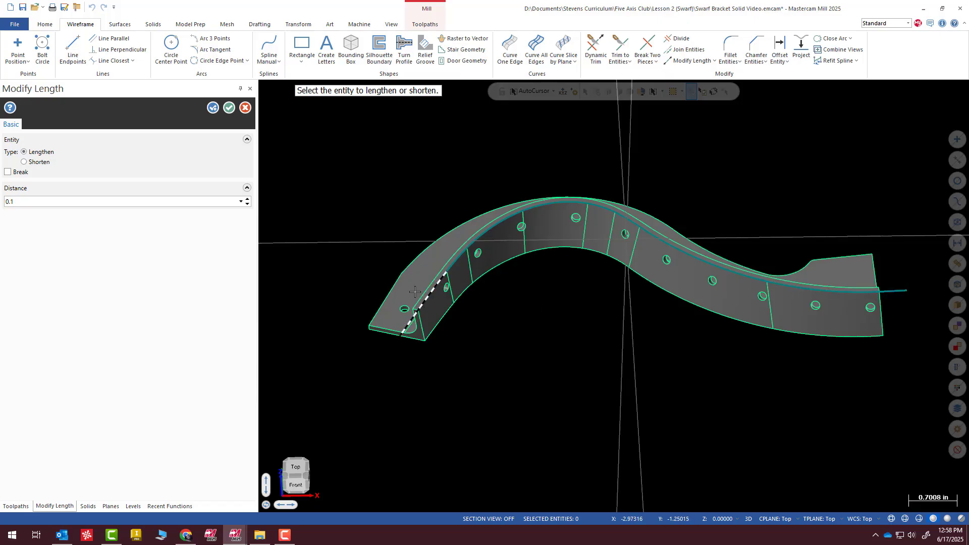
middle_drag(674, 306, 757, 325)
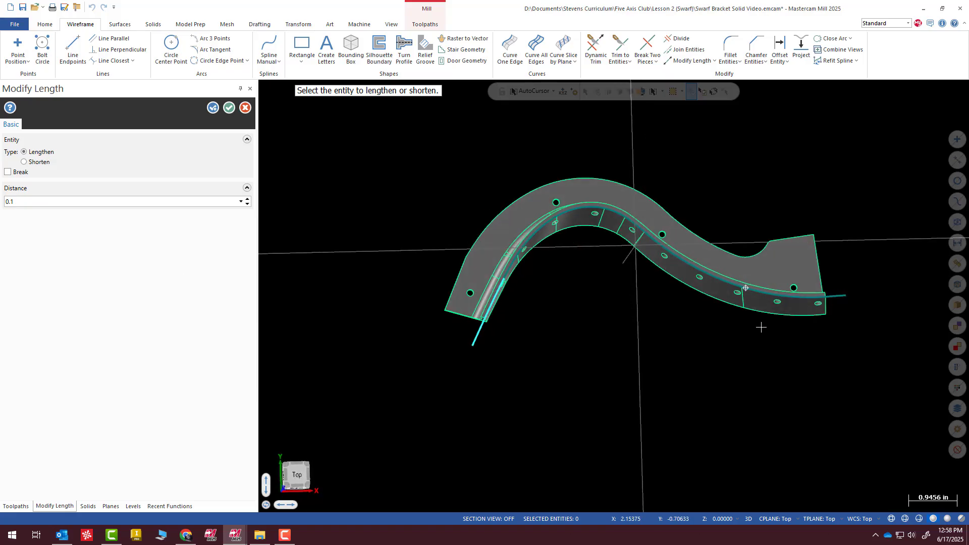
Step: Draw connected lines below the bracket, one horizontal and one vertical, joining the two extended curve ends into a closed boundary
click(74, 49)
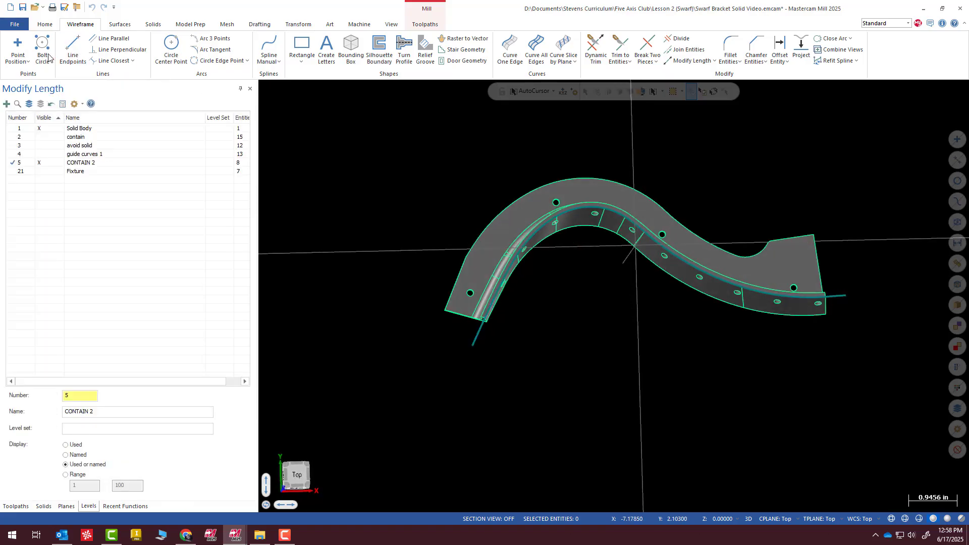
click(666, 415)
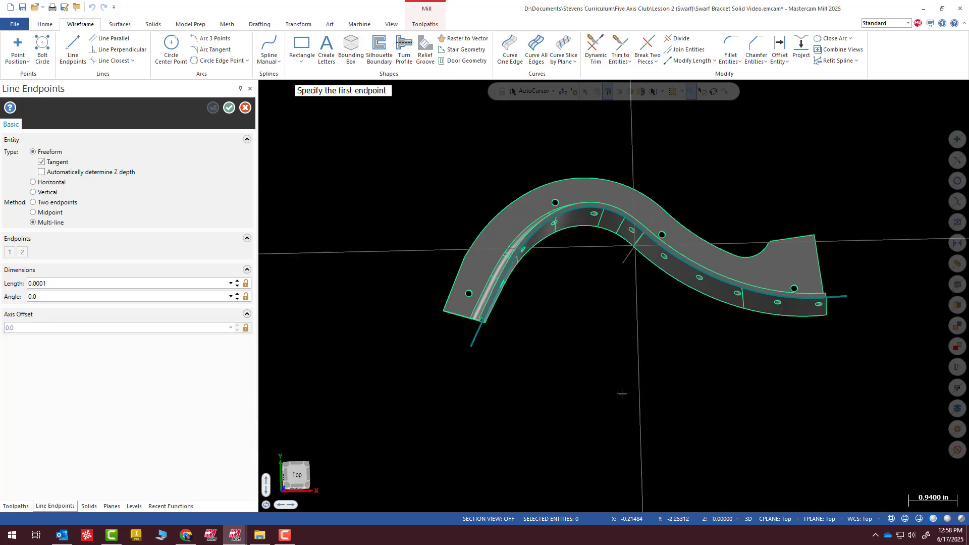
click(370, 410)
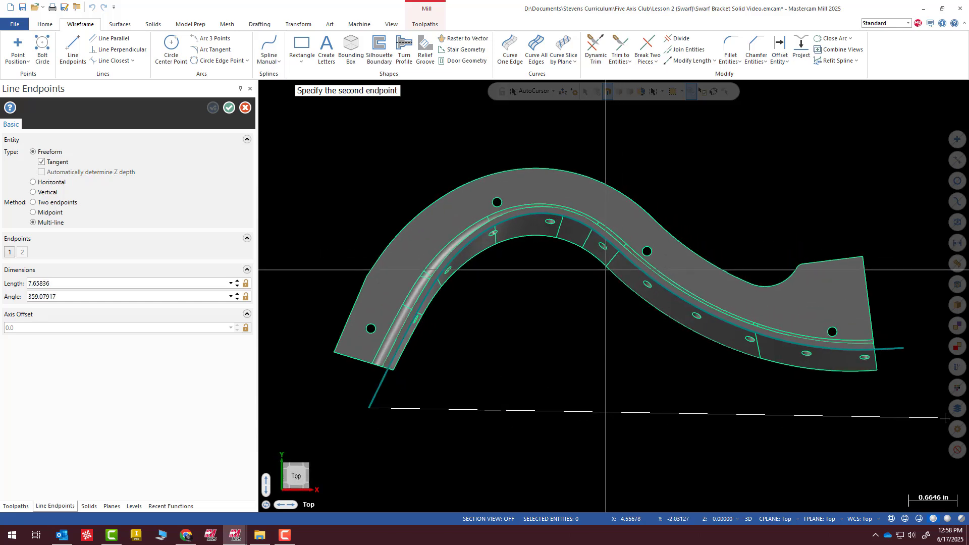
click(904, 407)
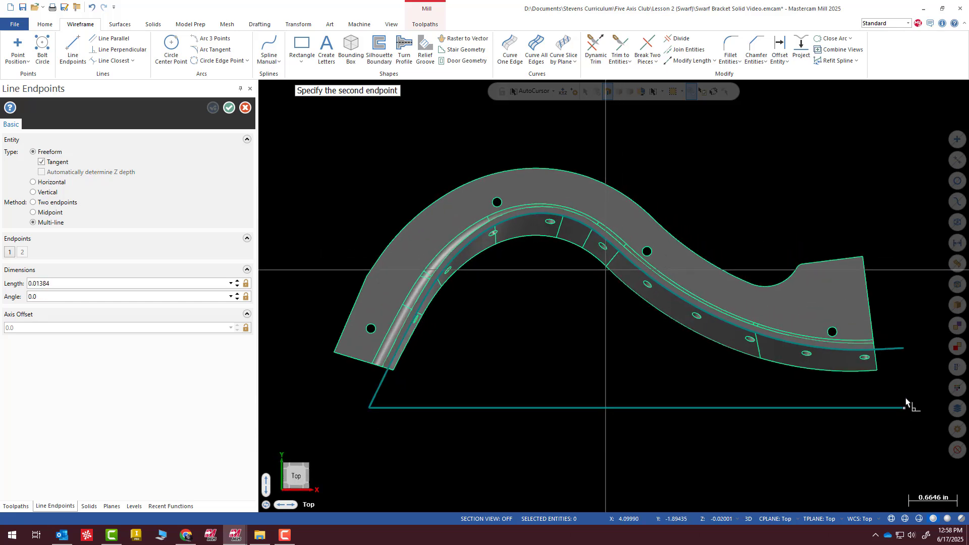
click(904, 349)
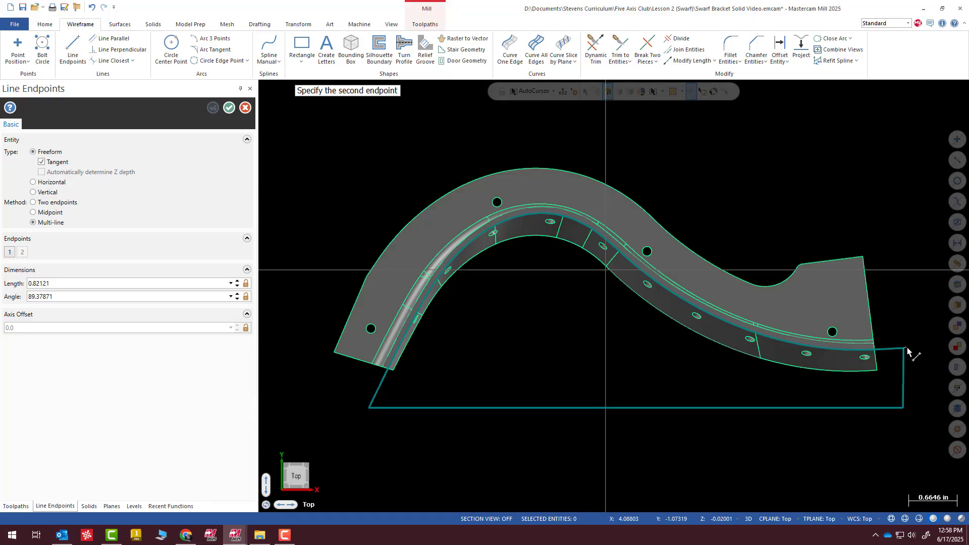
click(229, 108)
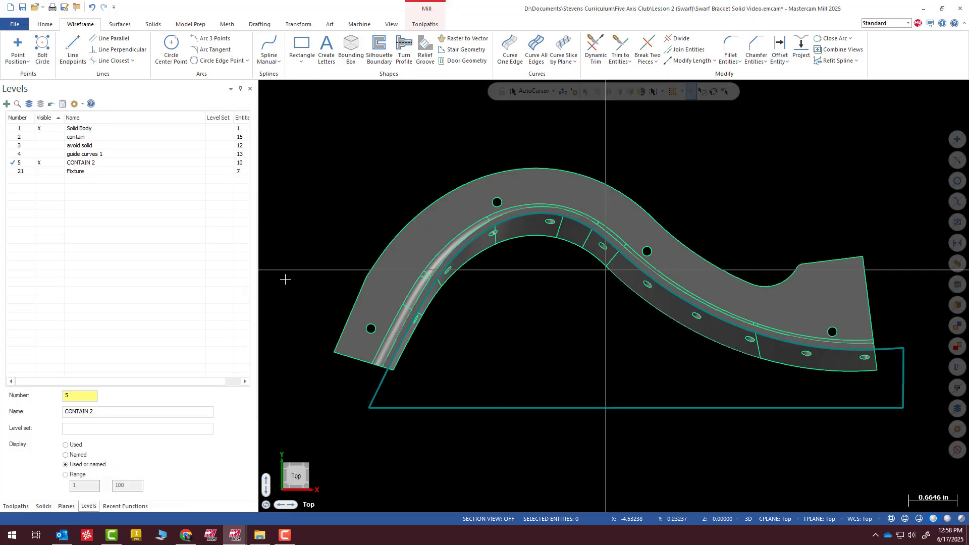
Step: Start a new Dynamic OptiRough toolpath and select the whole bracket solid as its machining geometry
click(15, 505)
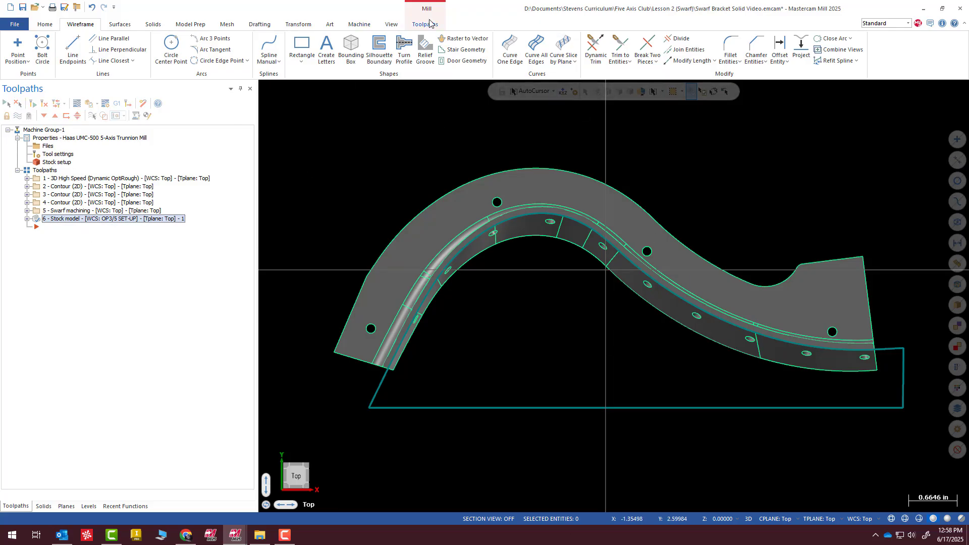
click(429, 23)
click(185, 51)
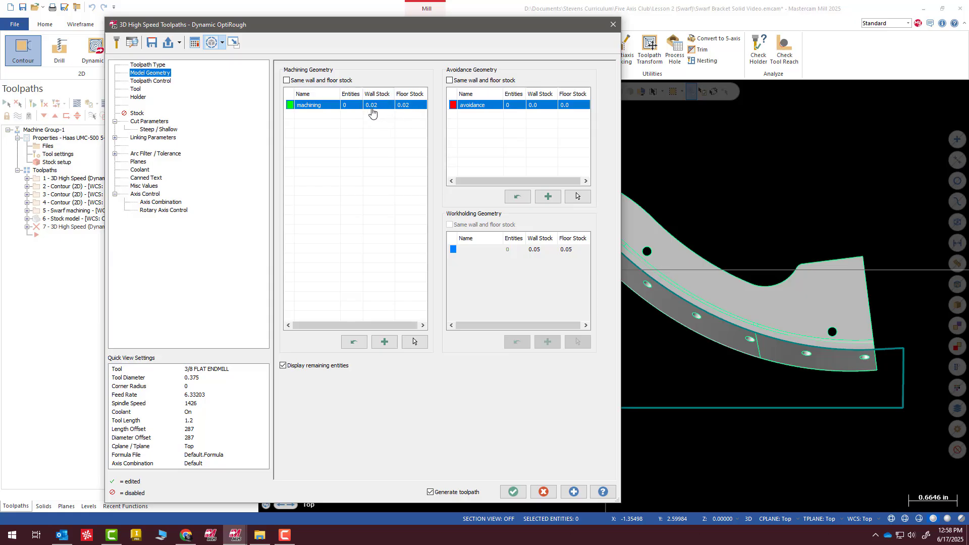
click(415, 341)
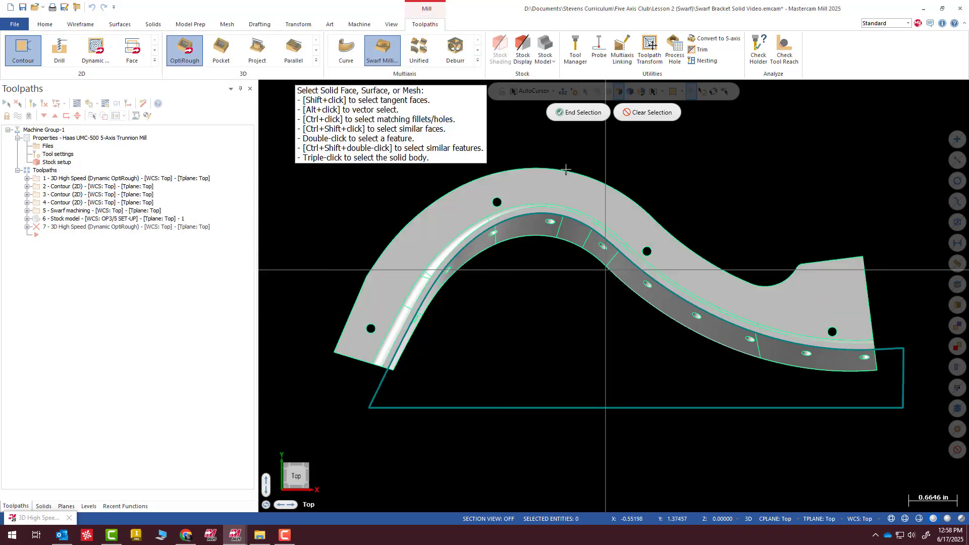
triple_click(519, 237)
click(579, 112)
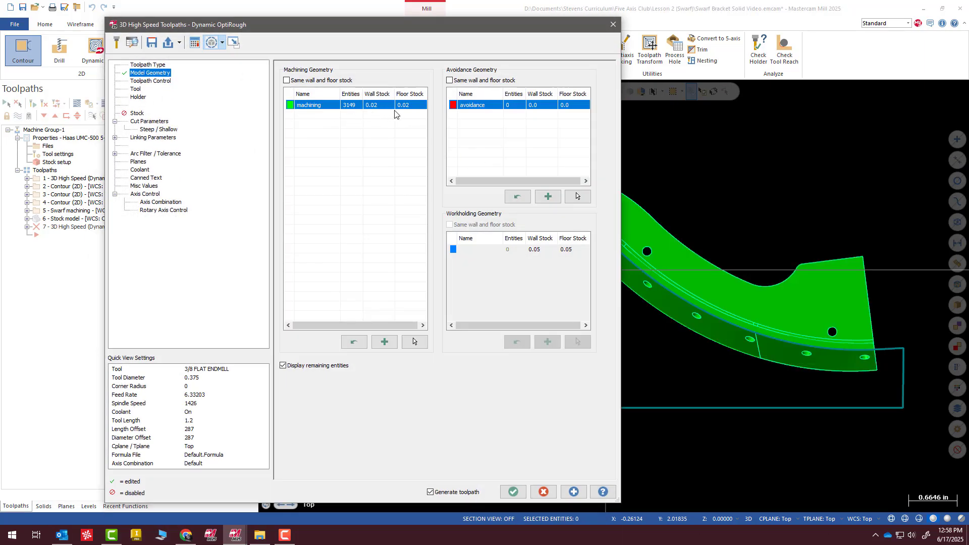
Step: Chain the closed CONTAIN 2 wireframe as the containment boundary and select the 3/8 FLAT ENDMILL as the tool
click(153, 81)
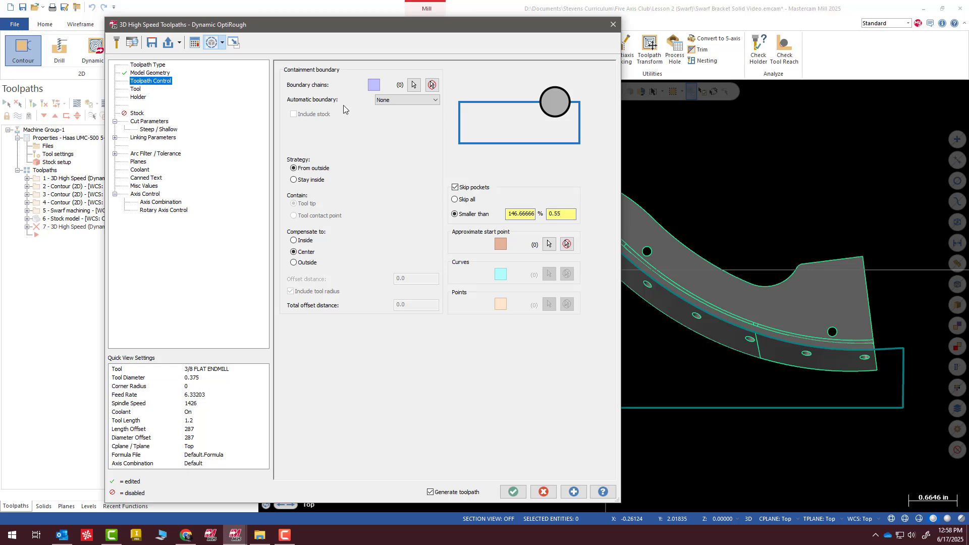
click(414, 85)
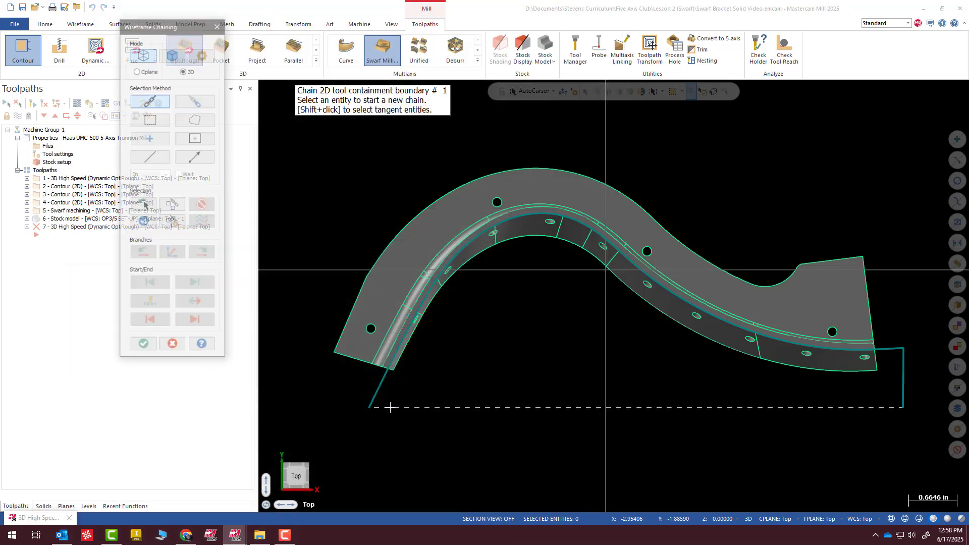
click(390, 407)
click(143, 343)
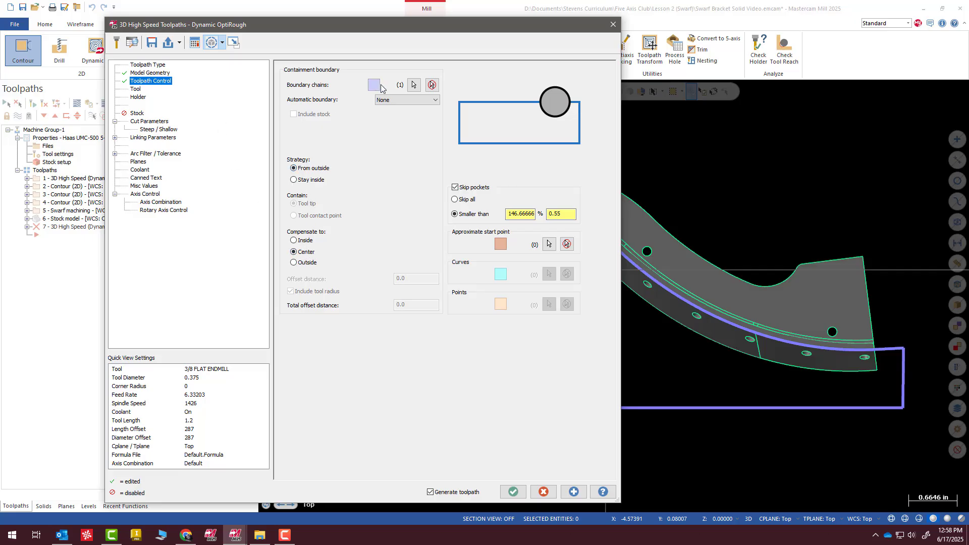
click(136, 89)
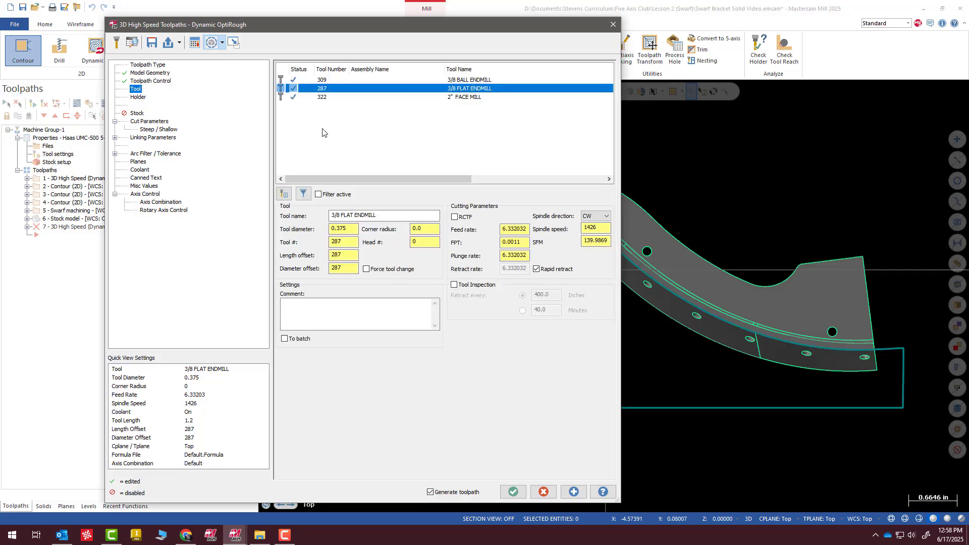
click(474, 88)
Step: Examine the avoid solid against the bracket from an angled view by showing its level and hiding it again
click(147, 74)
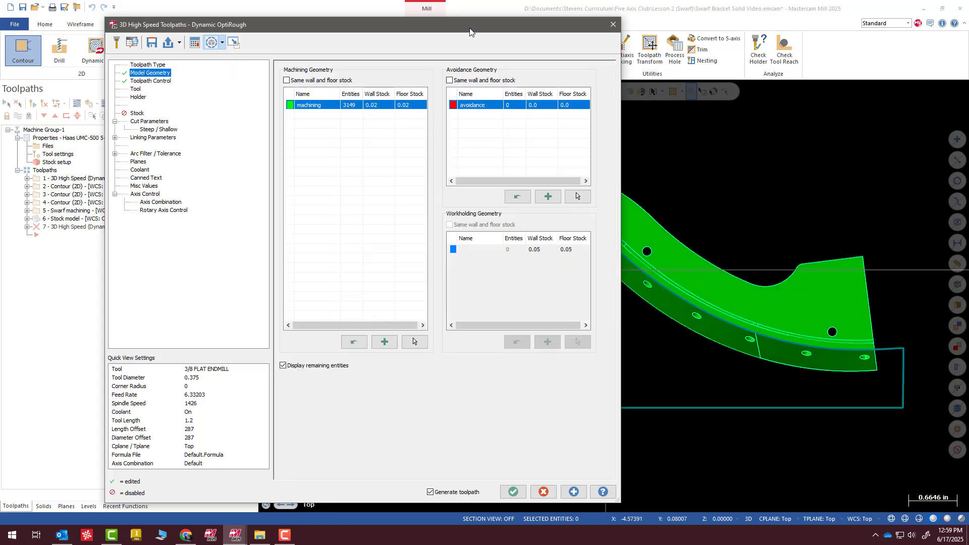
drag(469, 28, 0, 101)
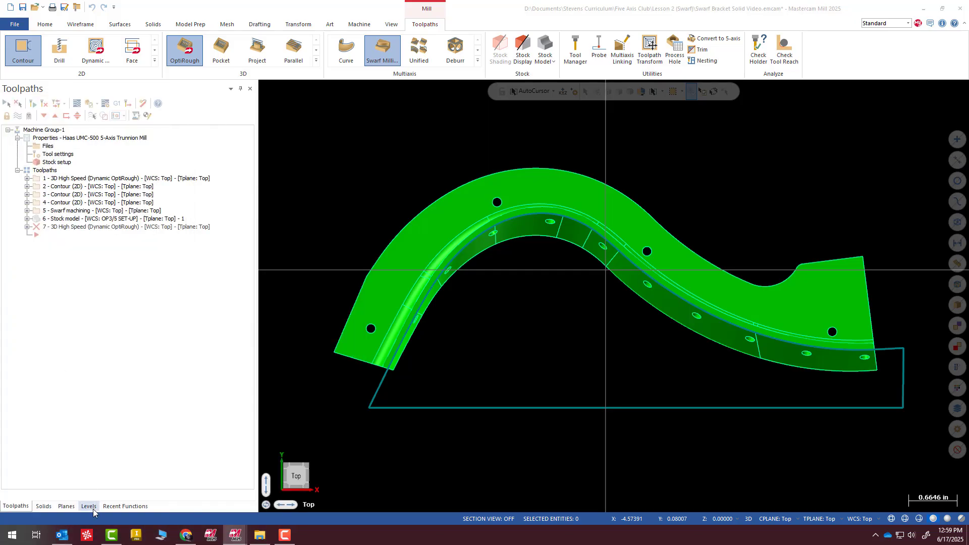
click(88, 507)
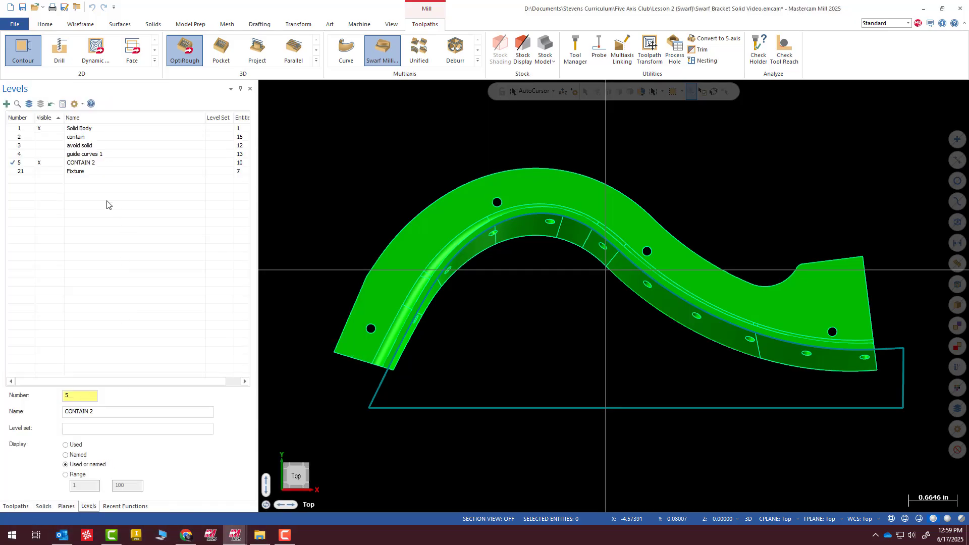
click(61, 146)
middle_drag(569, 323, 656, 283)
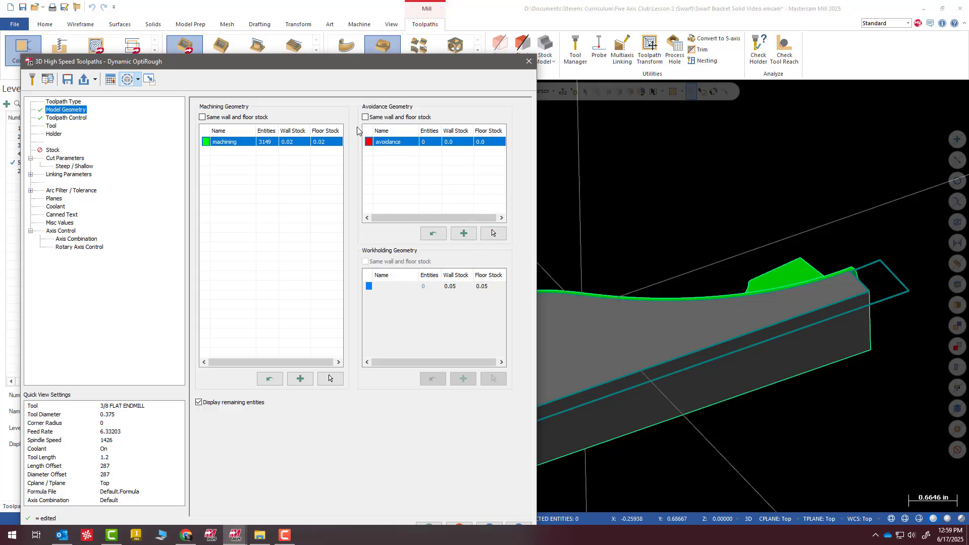
drag(331, 64, 405, 38)
click(42, 146)
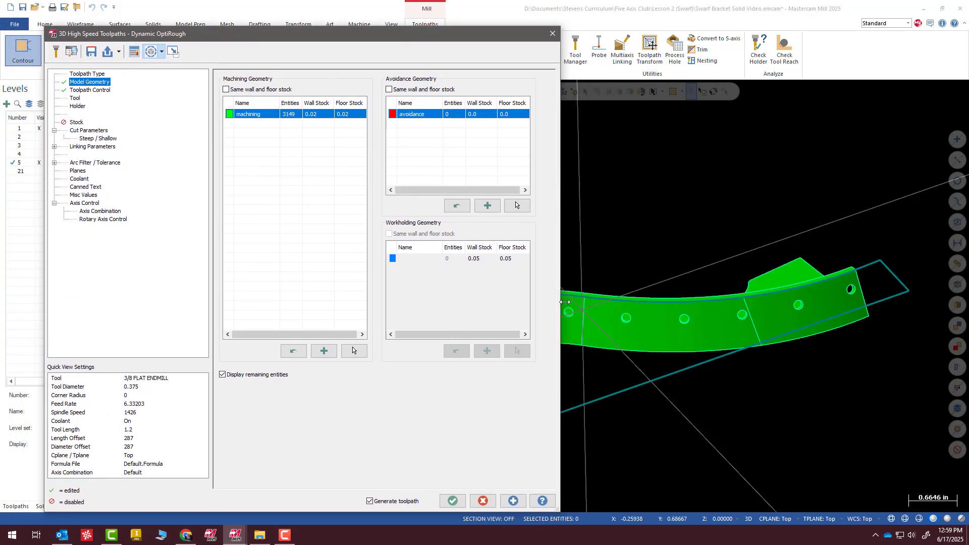
scroll(596, 300, down, 1)
Step: Review the toolpath's tool, holder and stock settings, switching the Rest material option on and back off
click(75, 99)
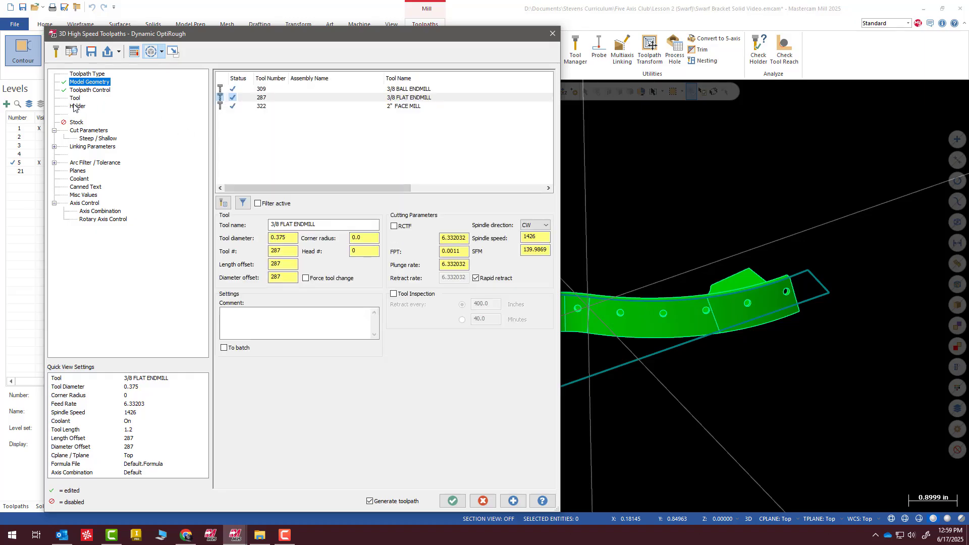
click(77, 106)
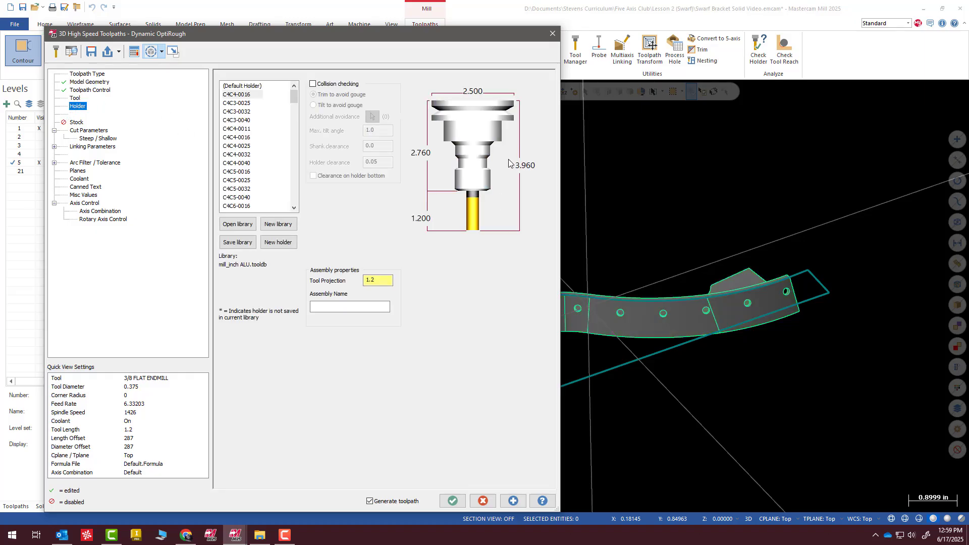
click(87, 132)
click(77, 123)
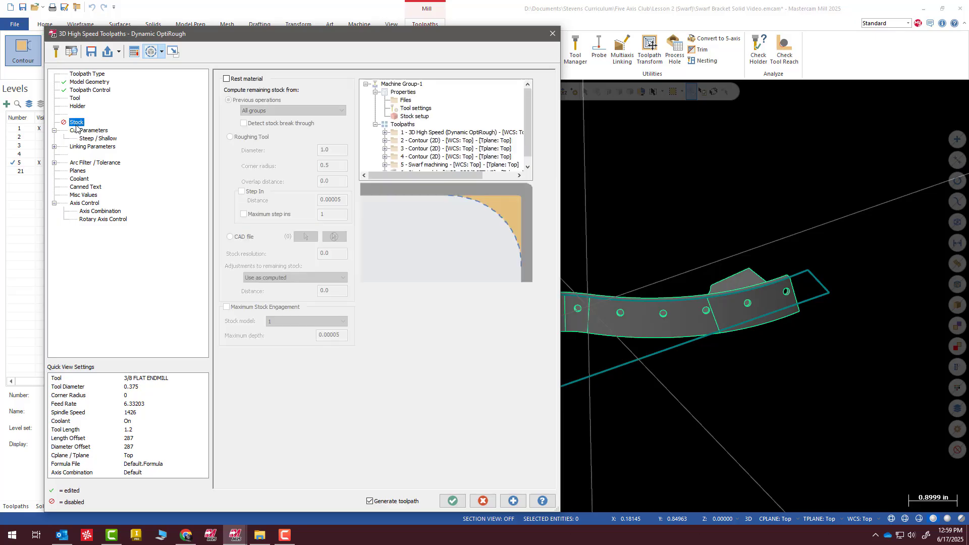
click(227, 80)
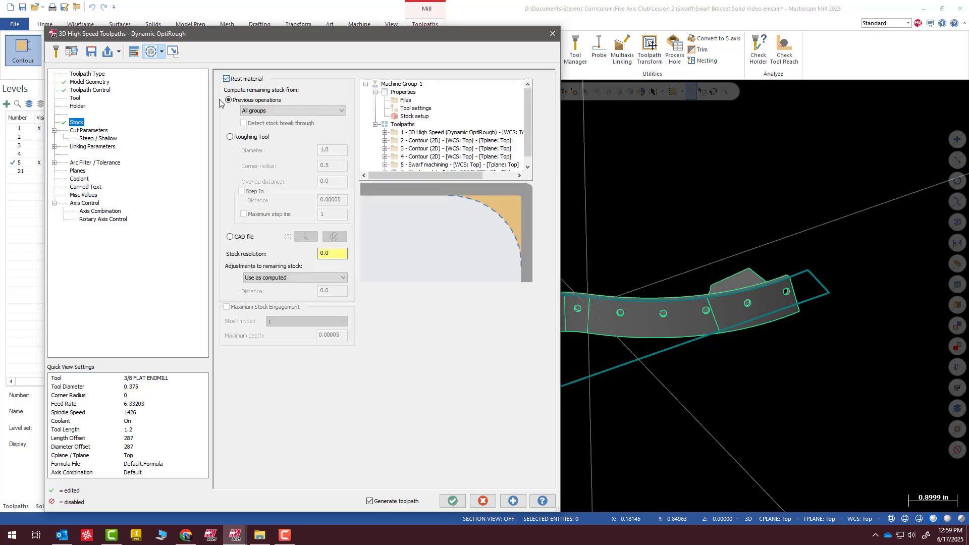
click(226, 79)
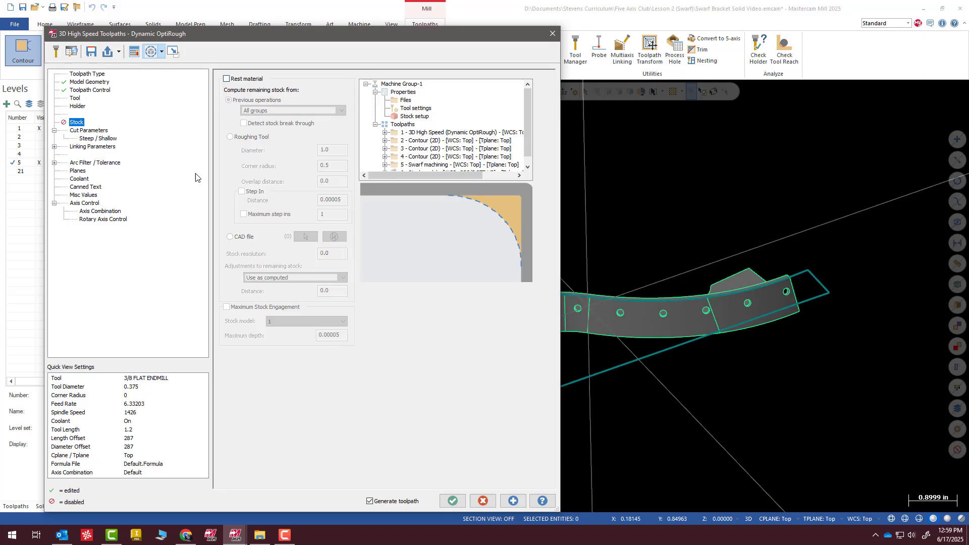
Step: Review the toolpath's cut parameters and turn off its minimum Z depth limit, keeping the maximum depth limit on
click(85, 131)
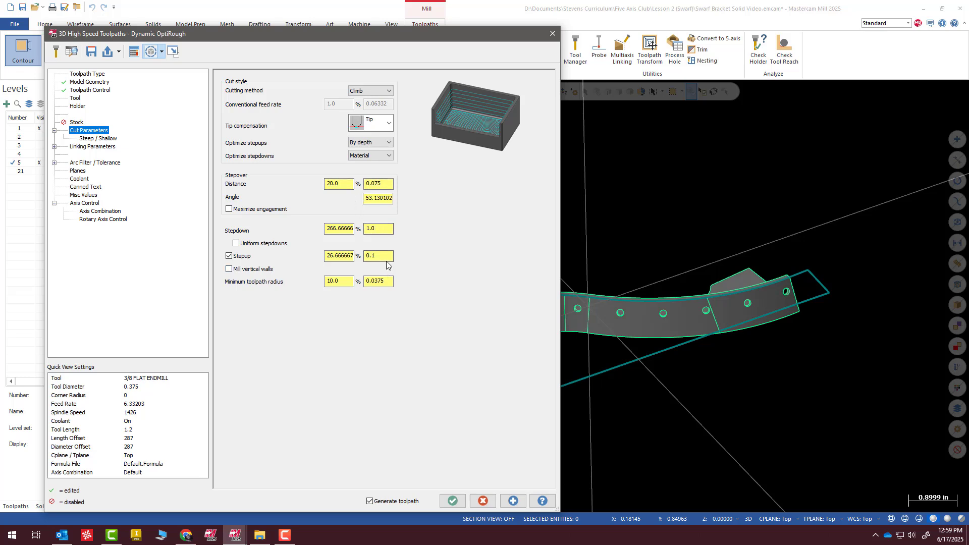
click(97, 139)
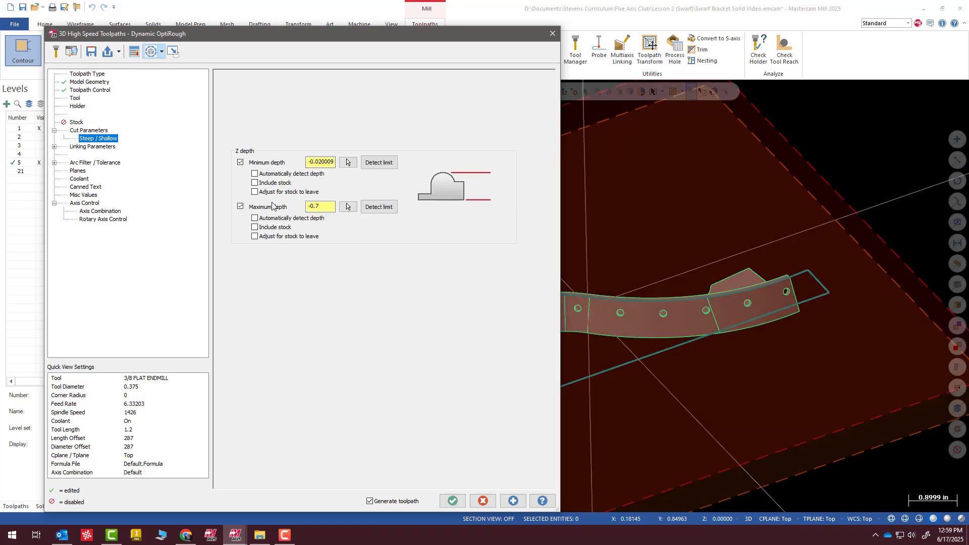
click(240, 163)
click(241, 207)
click(241, 207)
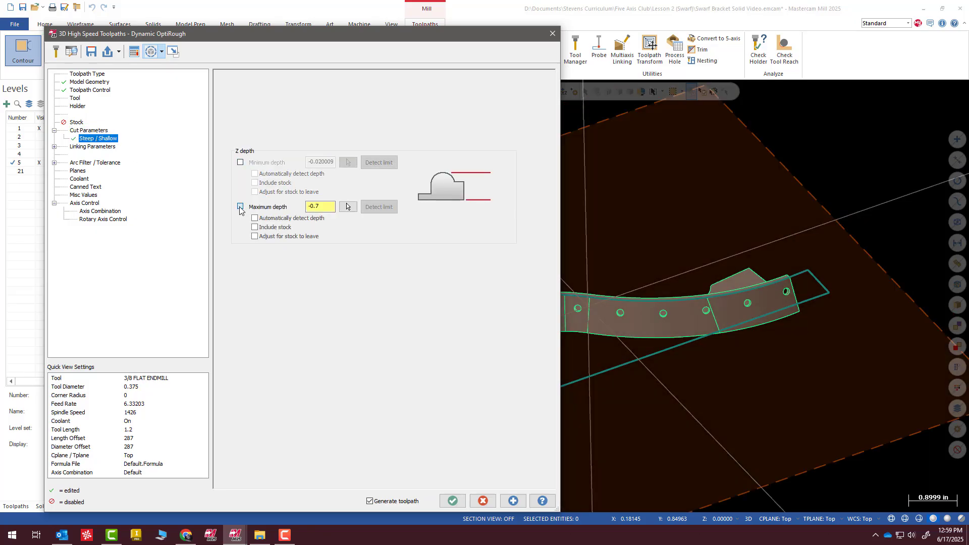
click(240, 163)
click(240, 163)
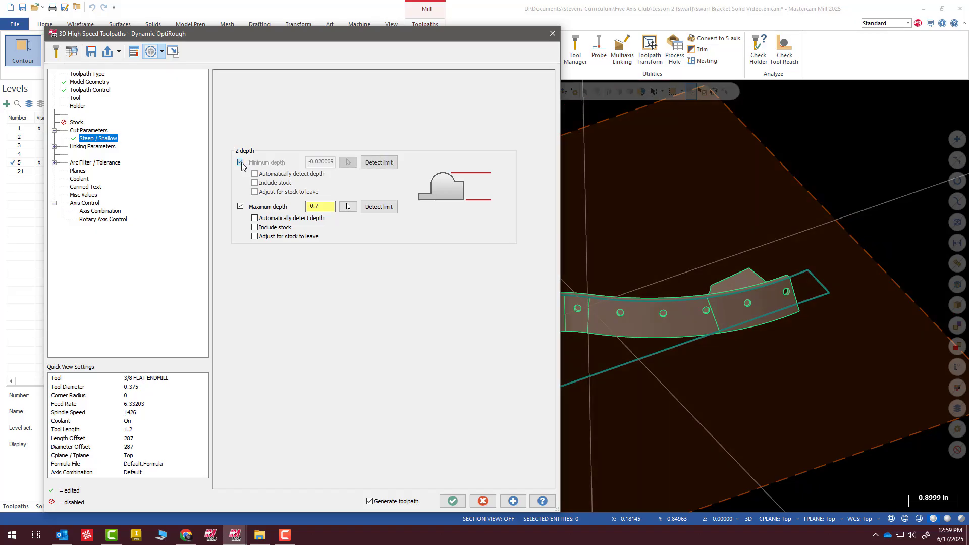
Step: Check the linking parameters, accept the Dynamic OptiRough settings to generate the toolpath, and display the list of toolpath operations
click(92, 147)
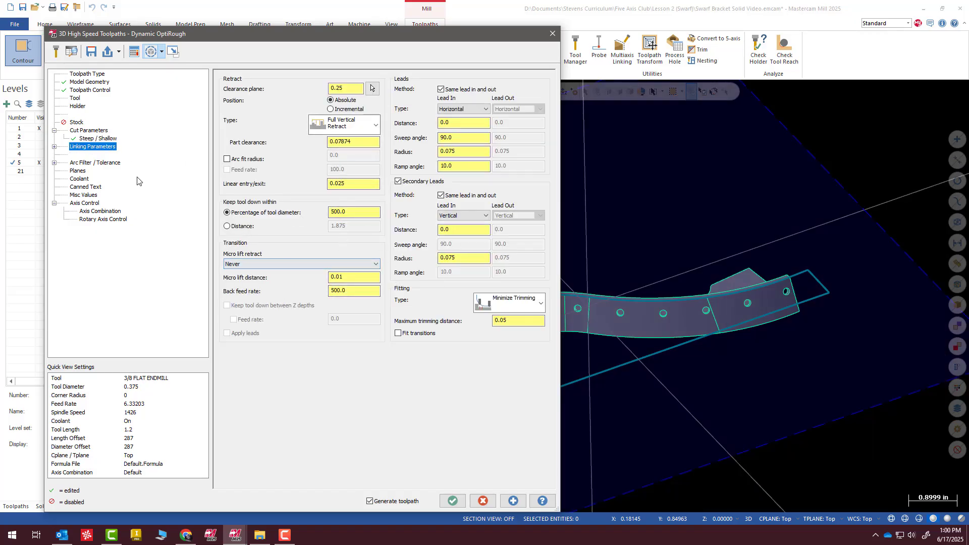
click(80, 179)
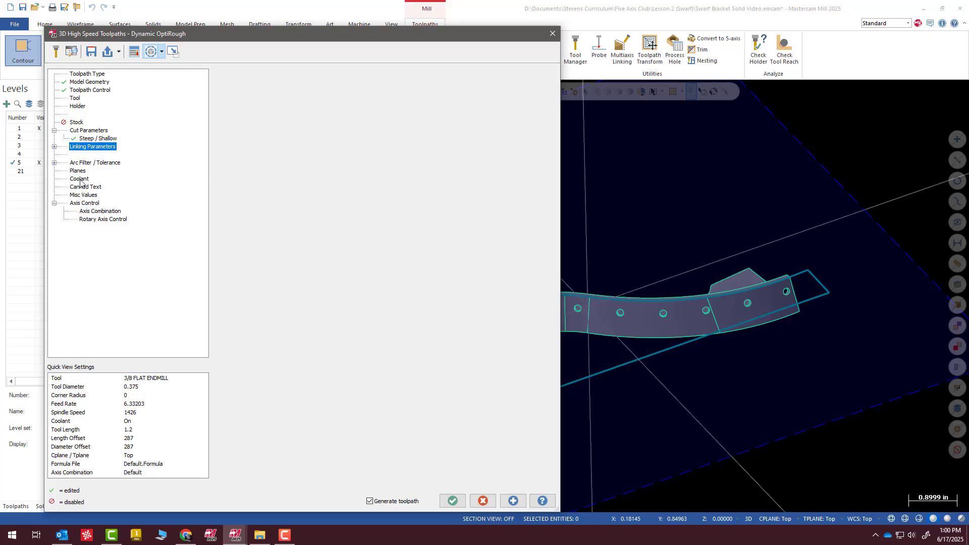
click(452, 501)
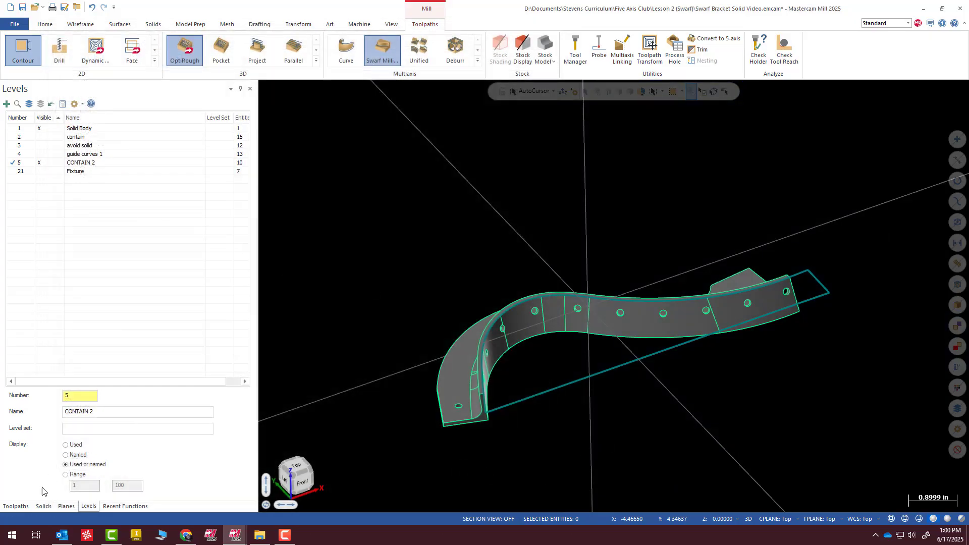
click(15, 507)
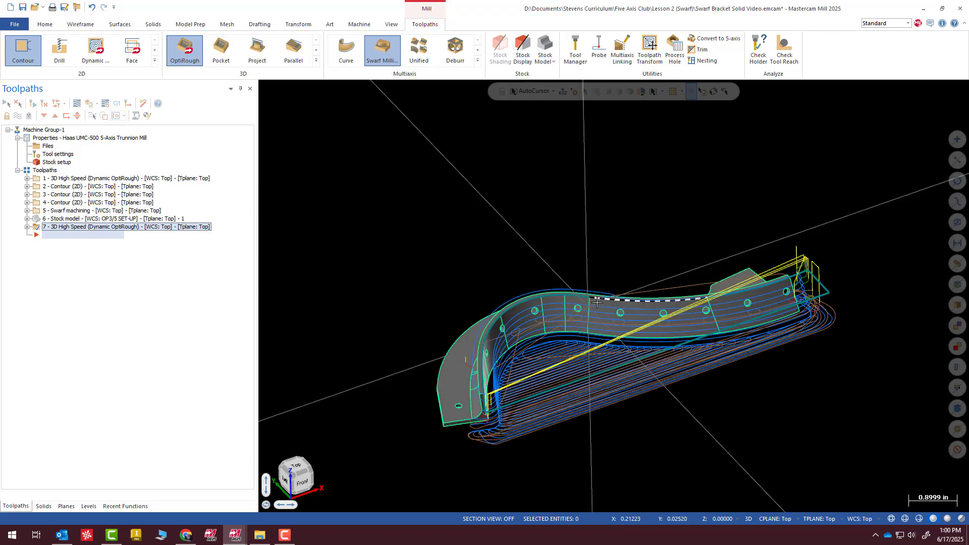
Step: Examine the generated toolpath around the bracket from the side, close up and from above, including its entry and retract moves
mouse_move(597, 301)
middle_down()
mouse_move(656, 288)
mouse_move(724, 308)
mouse_move(600, 326)
mouse_move(685, 238)
mouse_move(649, 305)
mouse_move(642, 275)
mouse_move(707, 265)
middle_up()
scroll(583, 346, up, 5)
scroll(454, 329, up, 3)
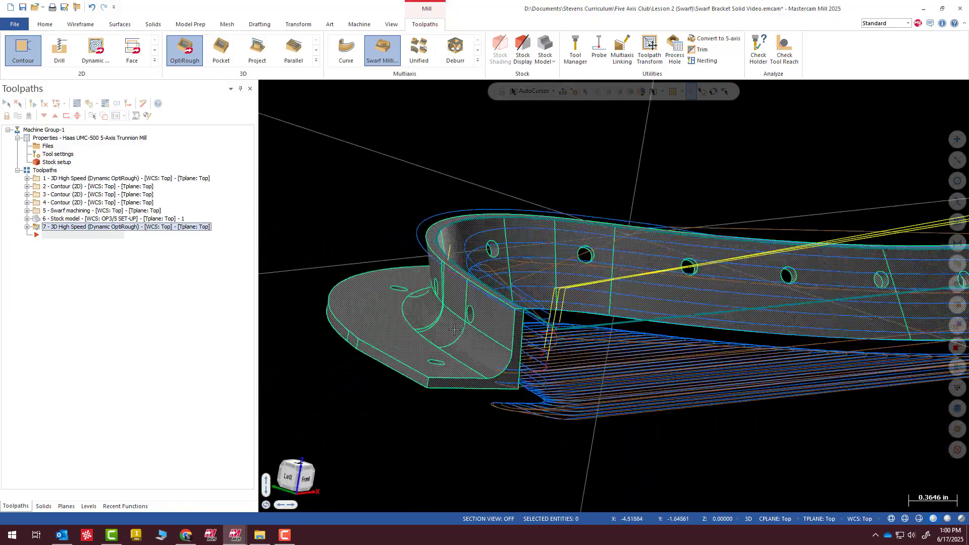
scroll(454, 330, up, 5)
mouse_move(526, 278)
middle_down()
mouse_move(509, 253)
mouse_move(497, 269)
mouse_move(492, 254)
mouse_move(510, 267)
middle_up()
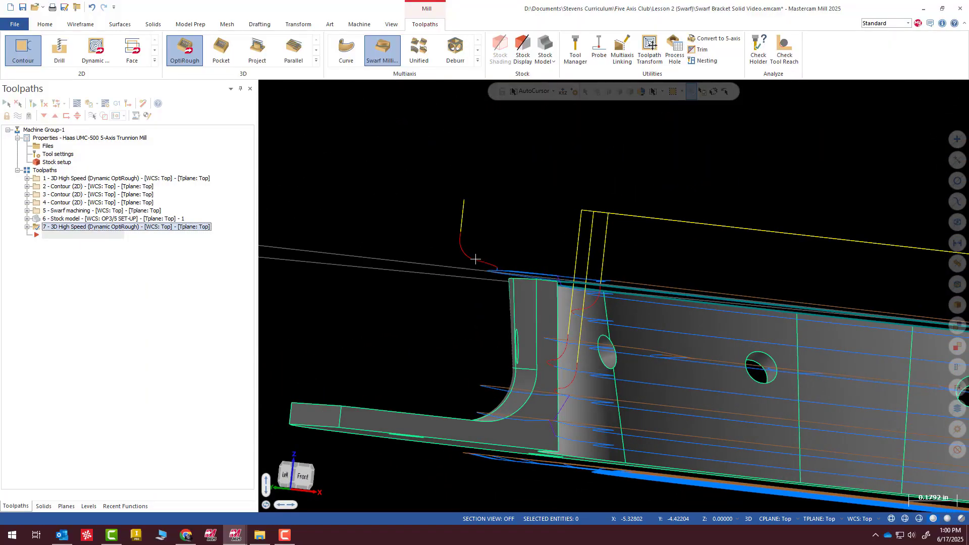
scroll(508, 264, down, 10)
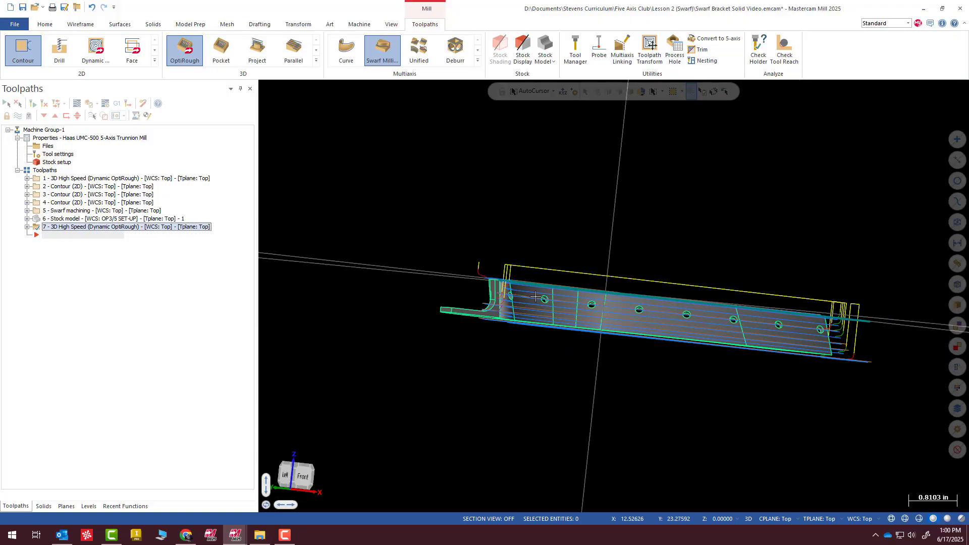
middle_drag(508, 264, 563, 344)
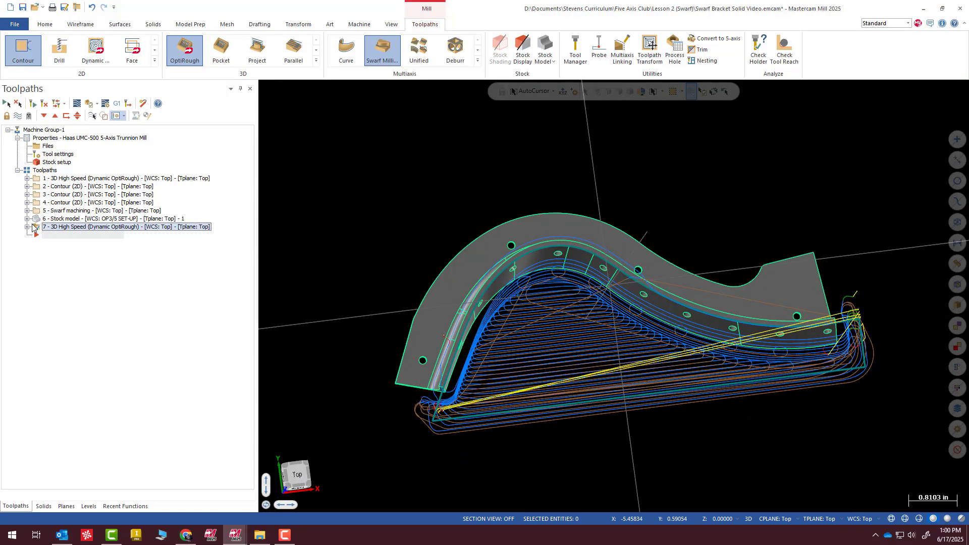
Step: Reopen operation 7's parameters and turn its minimum Z depth limit back on at -0.020009
click(29, 228)
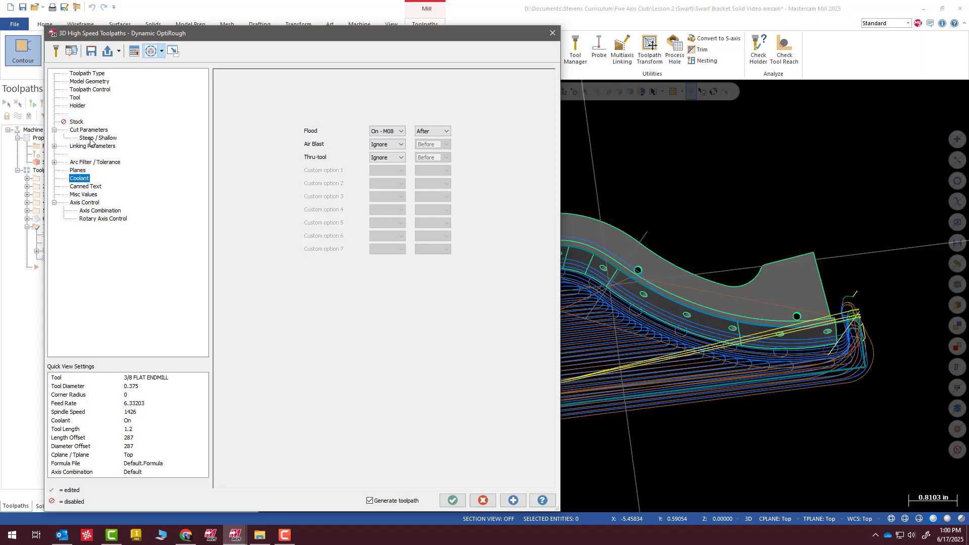
click(91, 140)
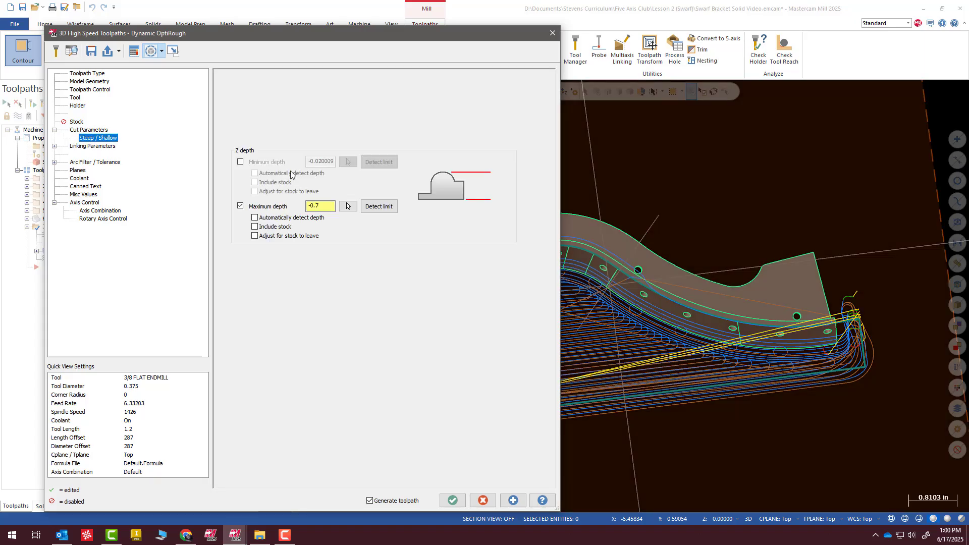
click(241, 163)
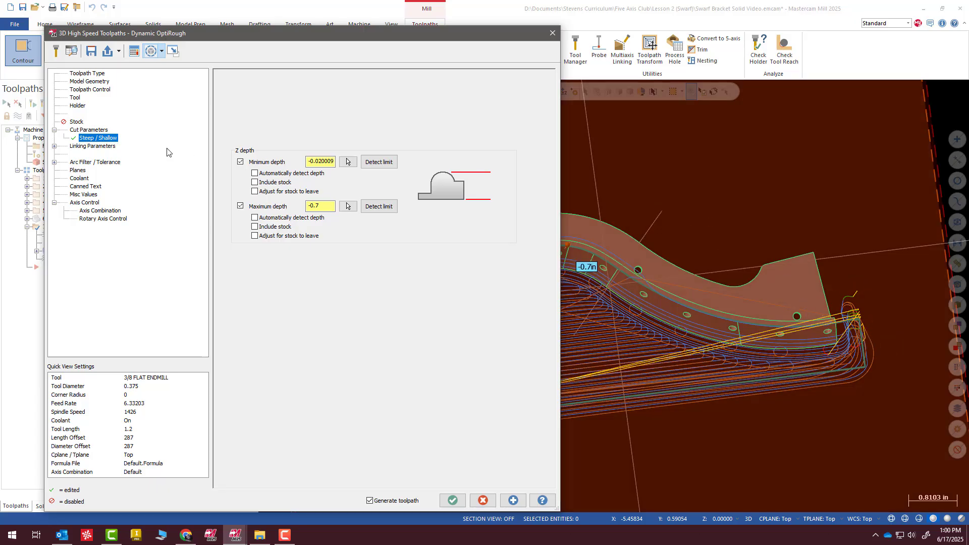
Step: Enable Rest material for the toolpath, computing the remaining stock from one other operation, the operation 6 stock model
click(77, 122)
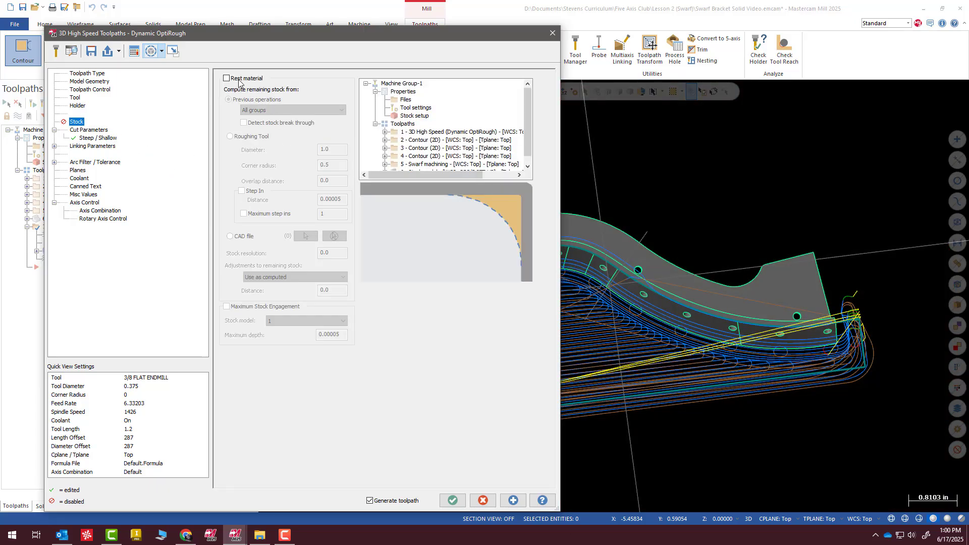
click(239, 80)
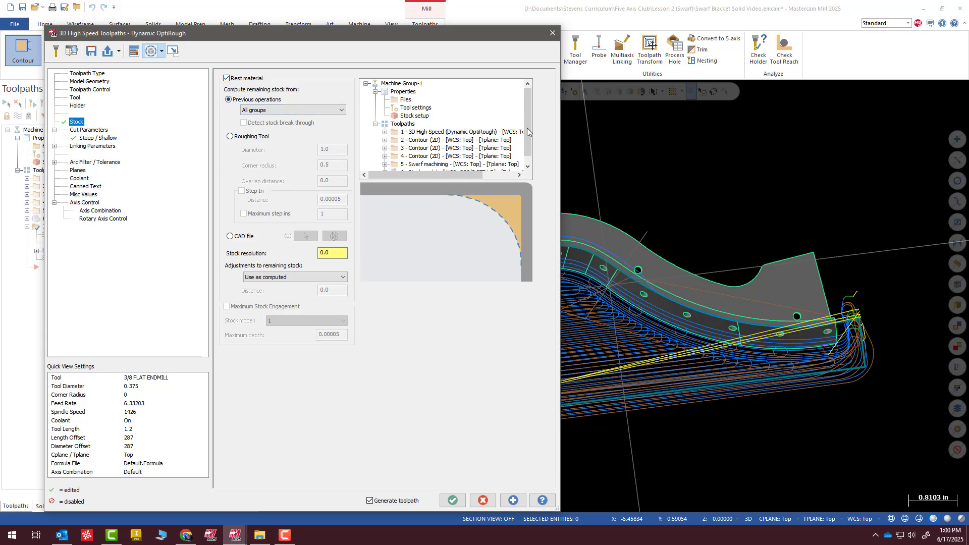
click(272, 115)
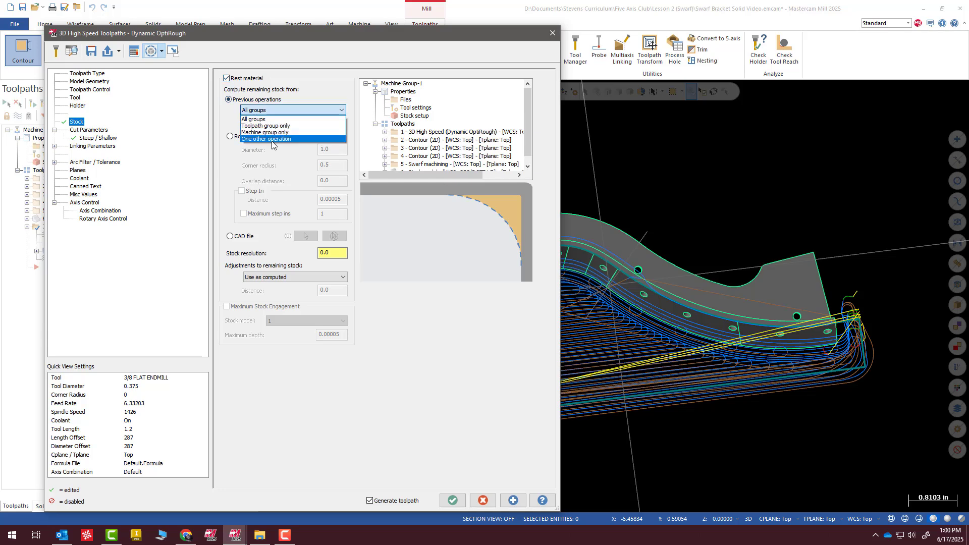
click(272, 141)
scroll(529, 107, down, 1)
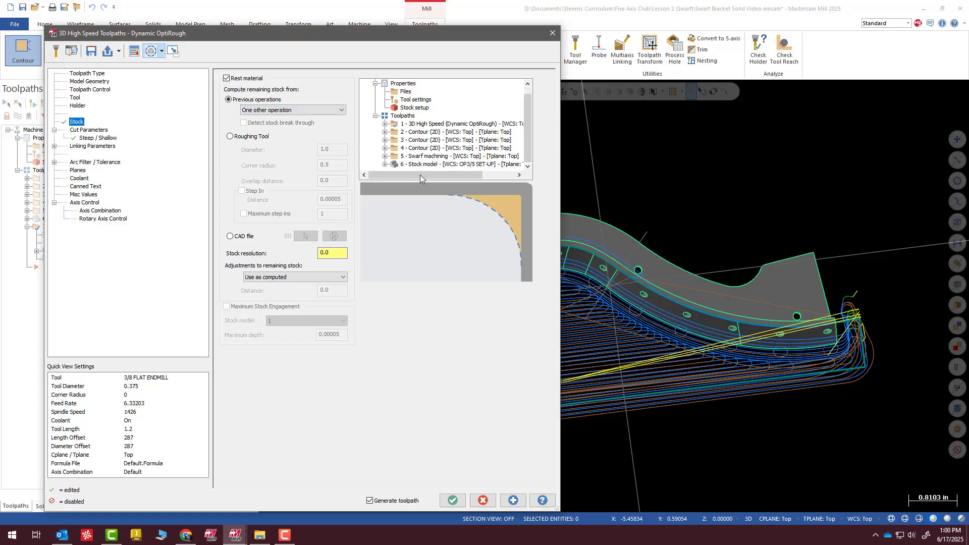
click(392, 165)
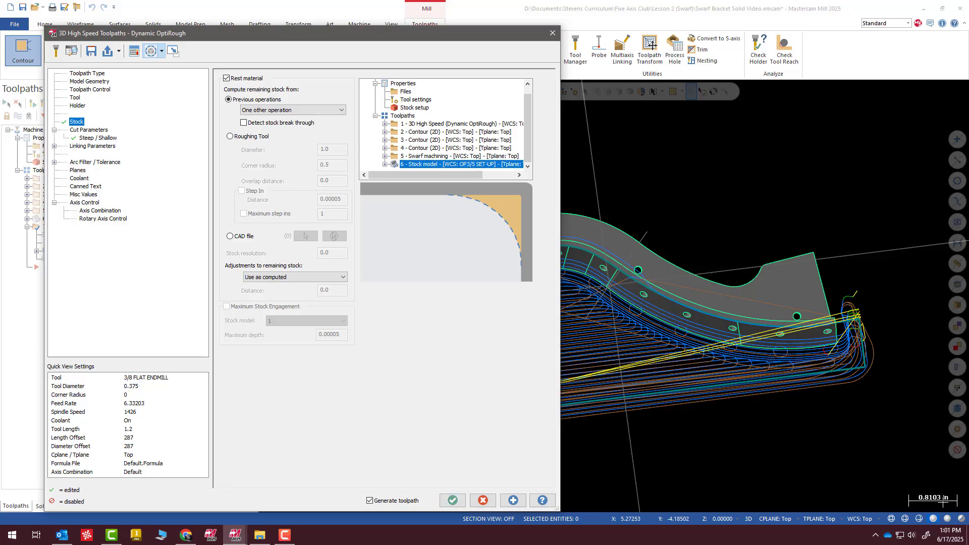
Step: Check the existing toolpath at both ends of the bracket and regenerate it with the rest material settings
scroll(858, 275, up, 5)
scroll(858, 276, up, 2)
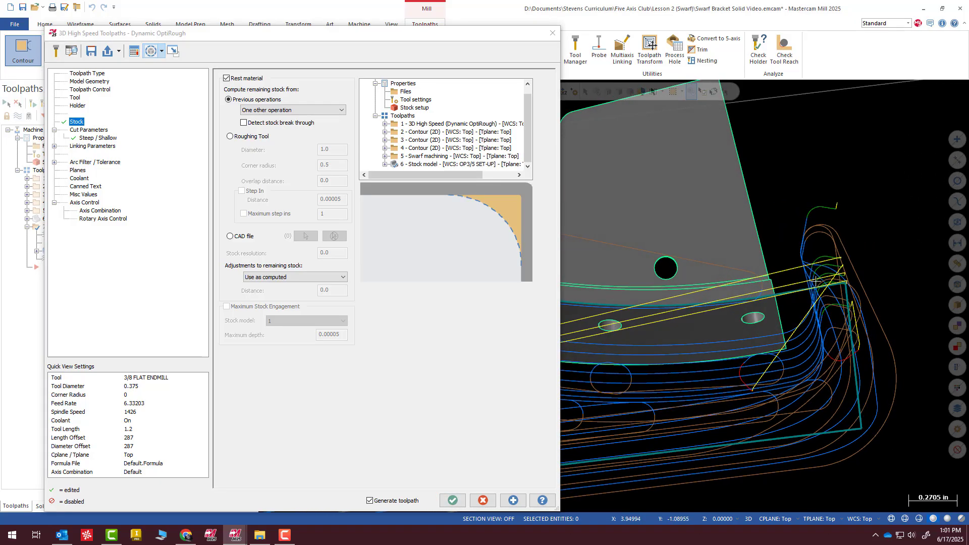
scroll(829, 260, down, 6)
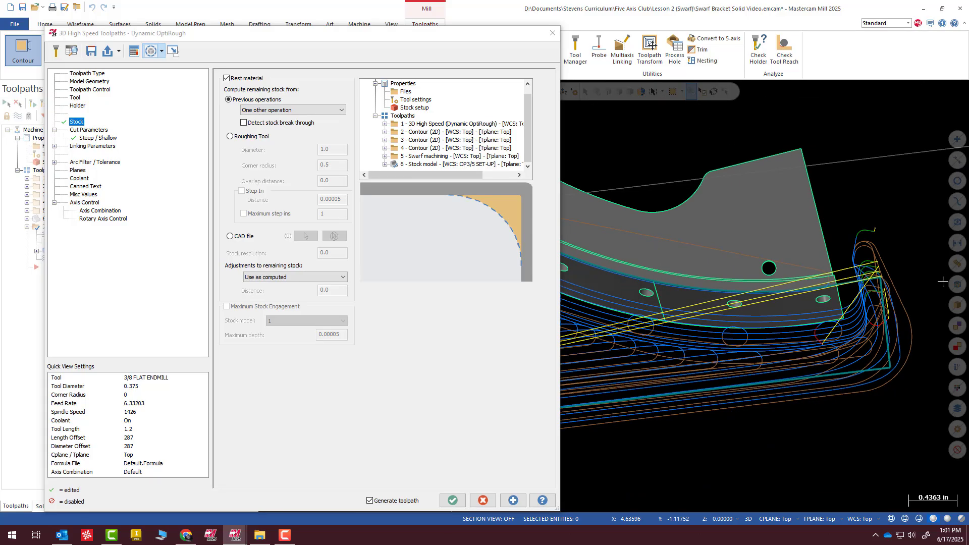
scroll(681, 329, up, 1)
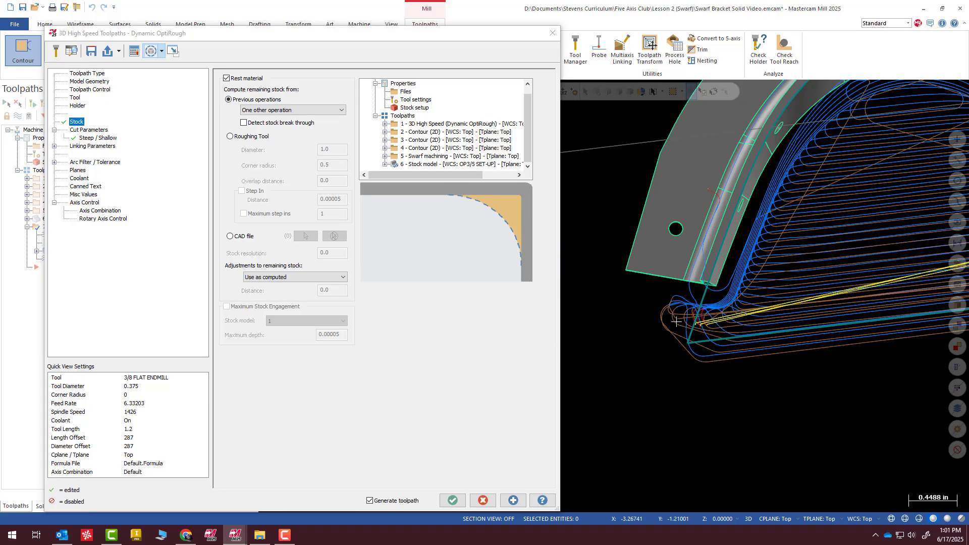
scroll(656, 259, down, 5)
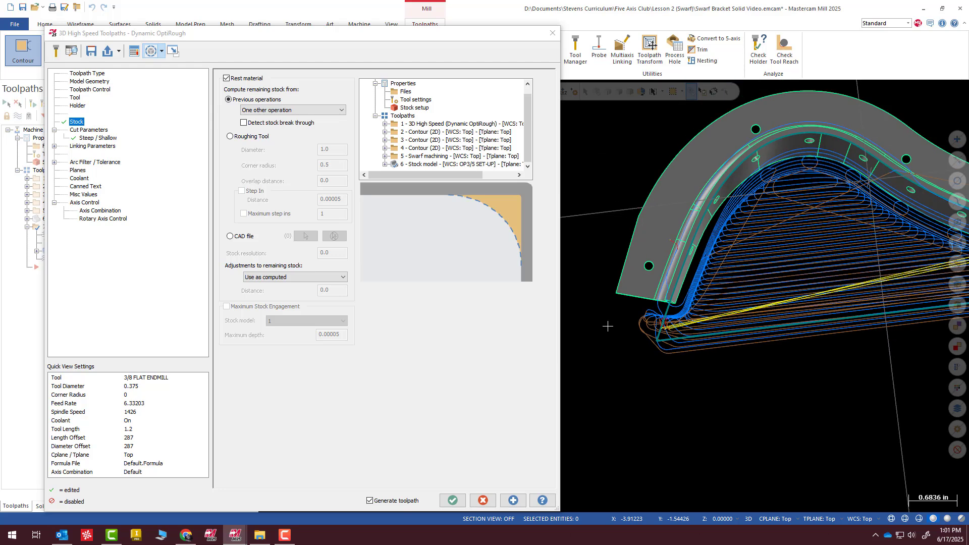
middle_drag(717, 337, 732, 324)
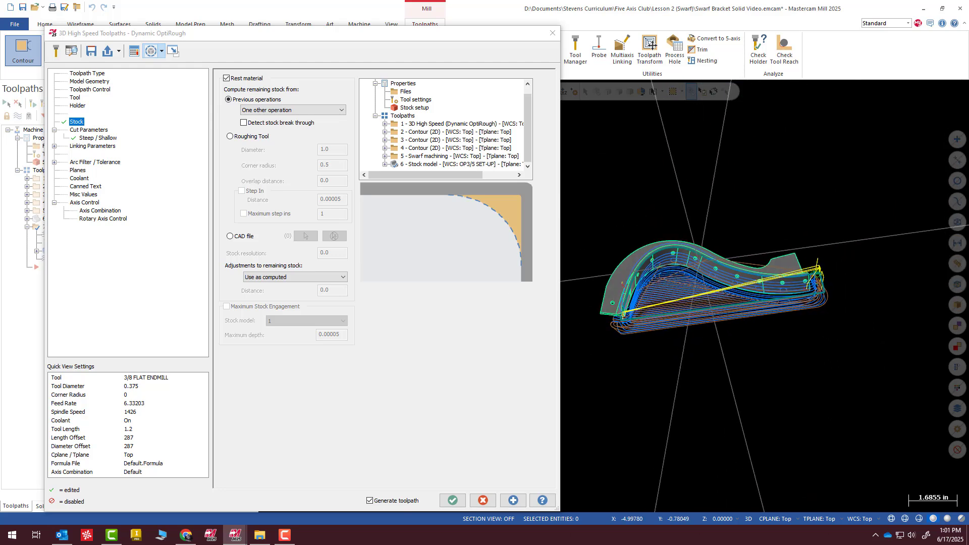
click(459, 504)
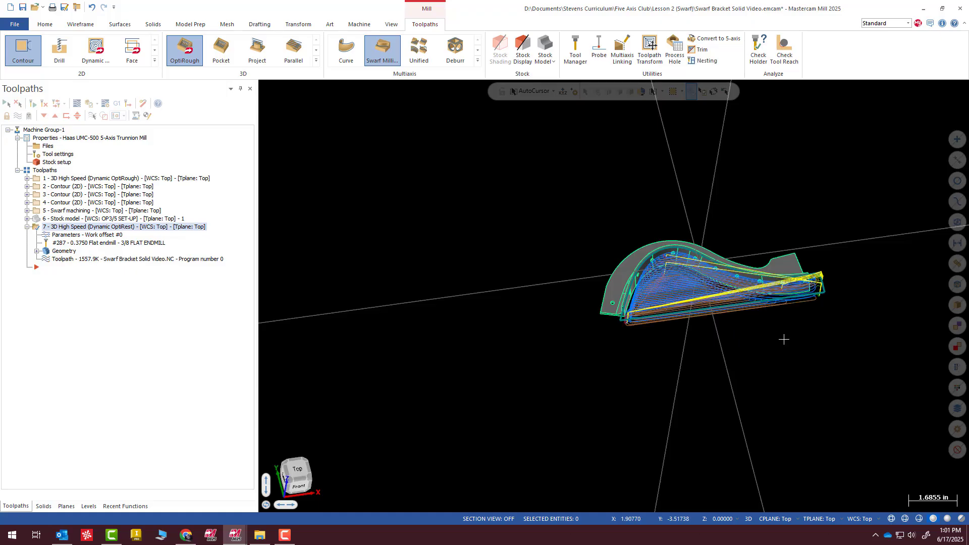
Step: Examine the regenerated rest toolpath against the bracket and containment boundary at both ends, from above and from the front
scroll(790, 275, up, 2)
middle_drag(798, 210, 775, 264)
scroll(774, 264, up, 3)
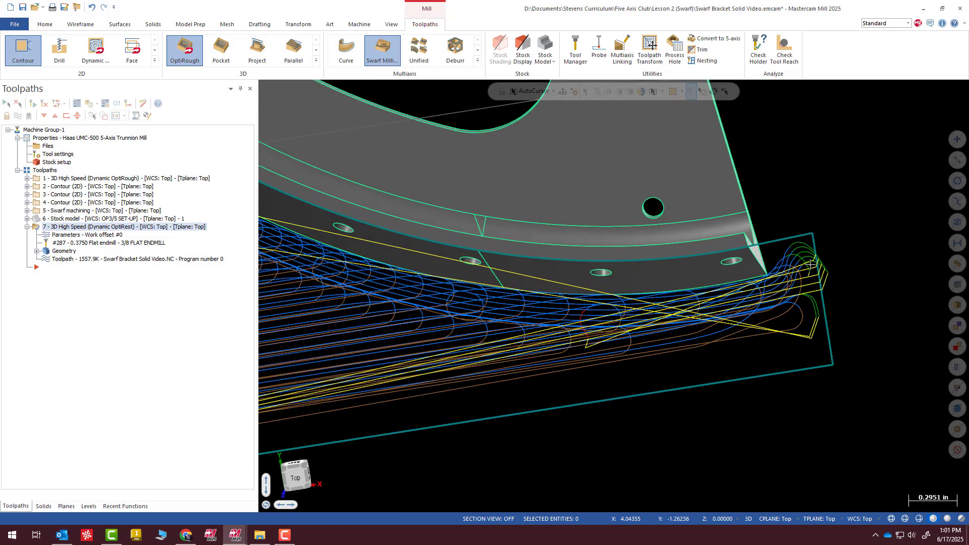
scroll(938, 224, down, 1)
scroll(937, 225, down, 2)
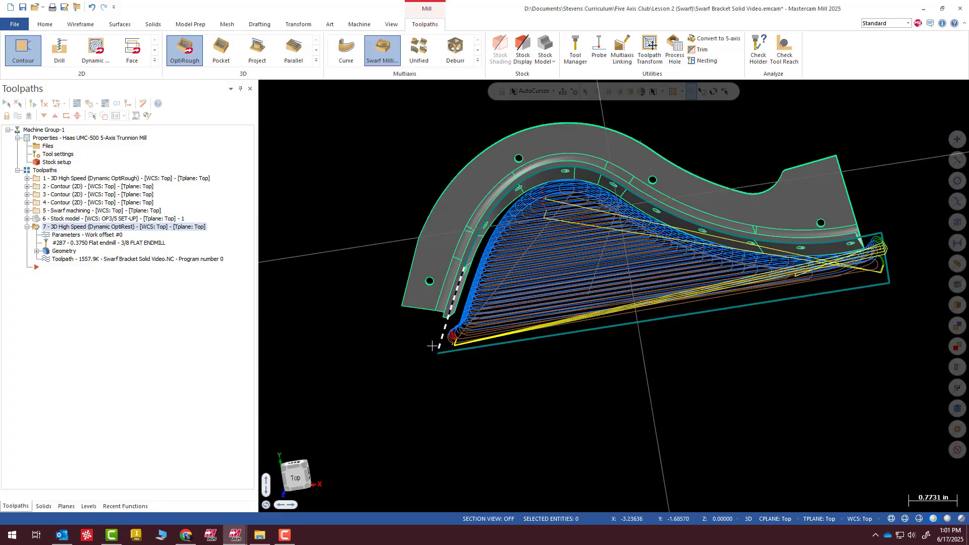
middle_drag(666, 340, 717, 323)
scroll(711, 326, up, 2)
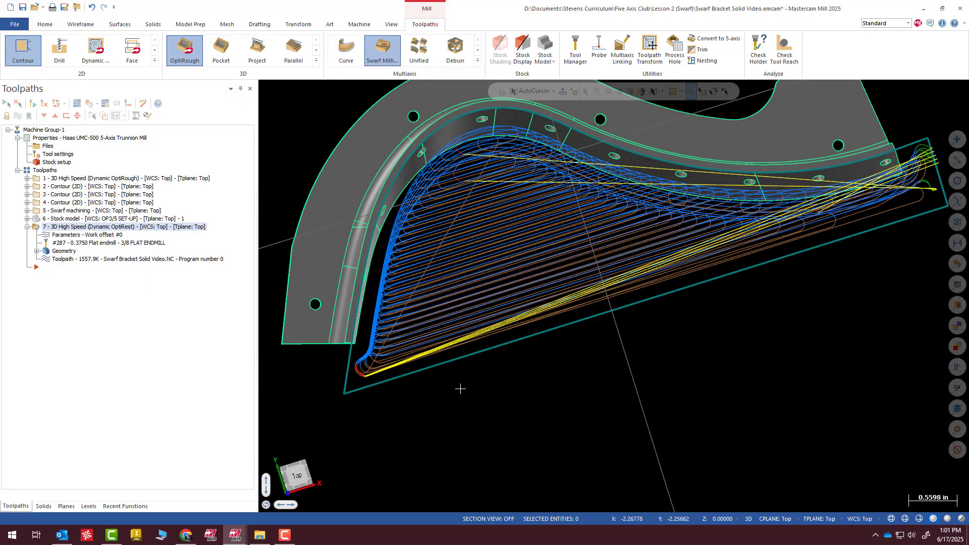
mouse_move(646, 257)
middle_down()
mouse_move(634, 169)
mouse_move(621, 162)
mouse_move(683, 170)
mouse_move(640, 154)
mouse_move(642, 165)
middle_up()
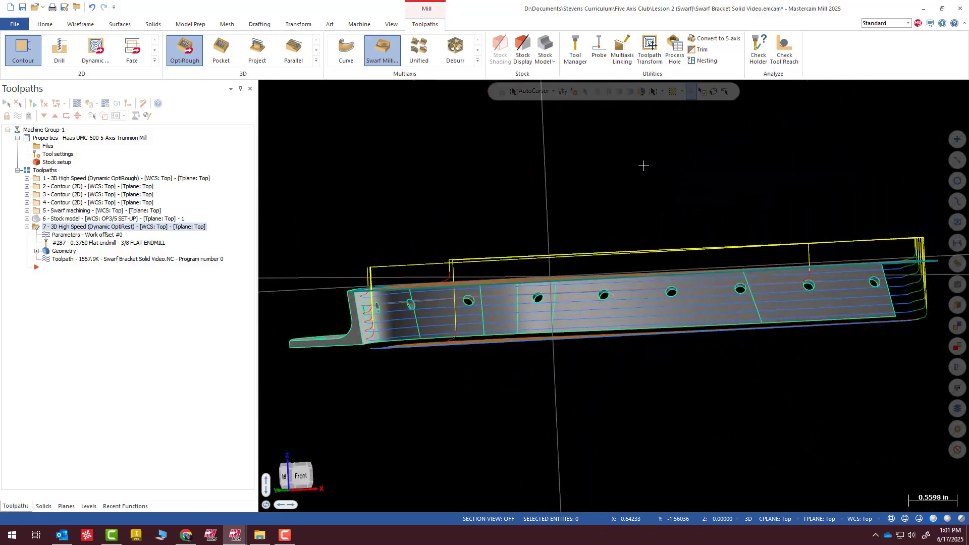
scroll(439, 266, up, 5)
middle_drag(439, 266, 631, 298)
scroll(472, 309, down, 4)
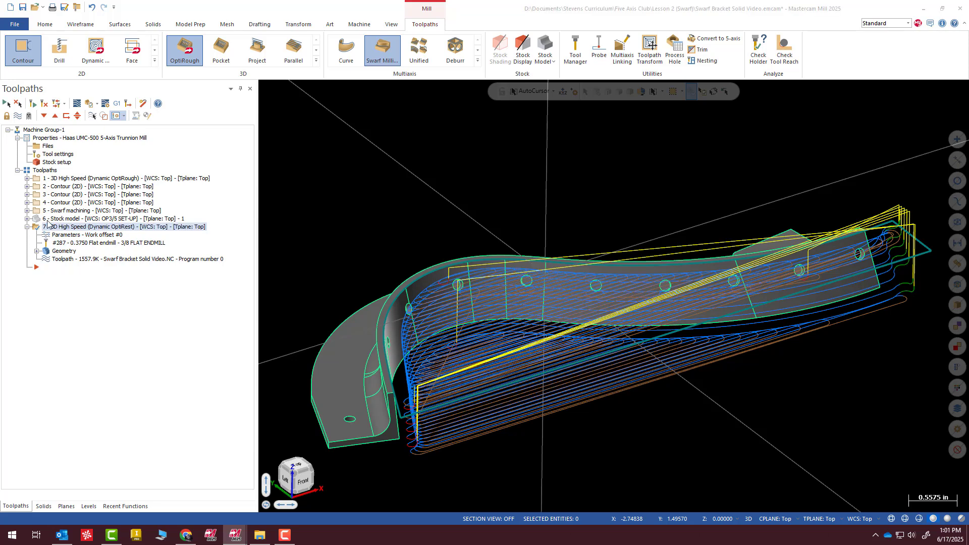
Step: Set operation 7's minimum Z depth limit to -0.1 and regenerate the toolpath
click(56, 236)
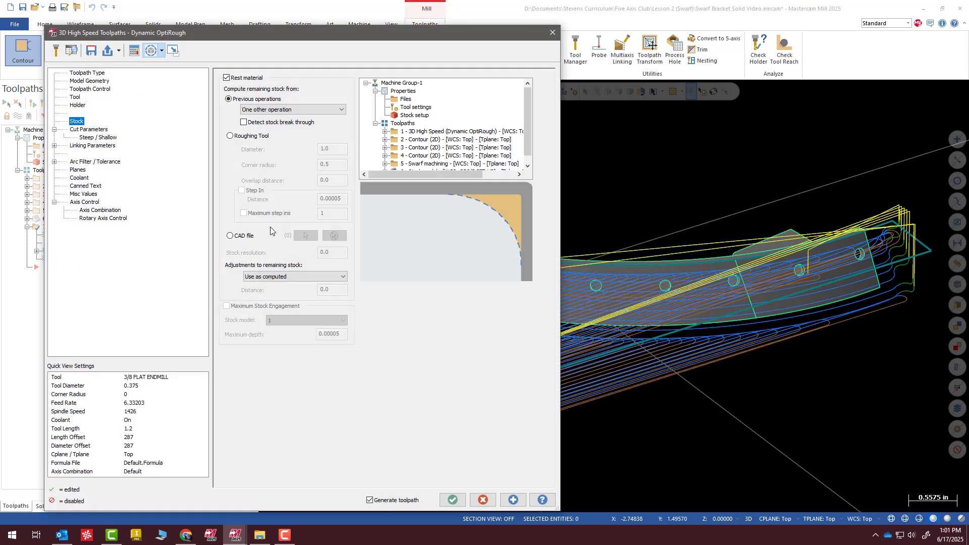
click(89, 137)
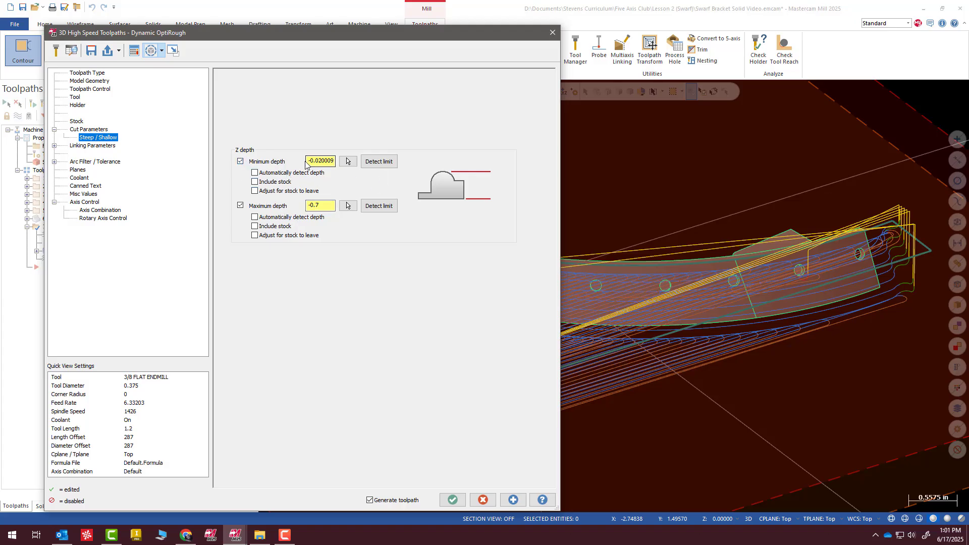
drag(307, 162, 347, 162)
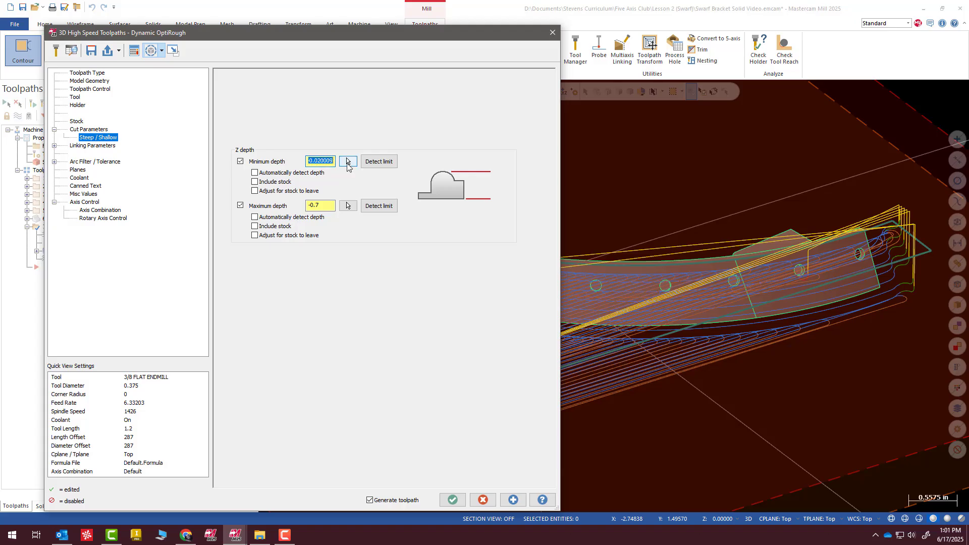
text(-.1)
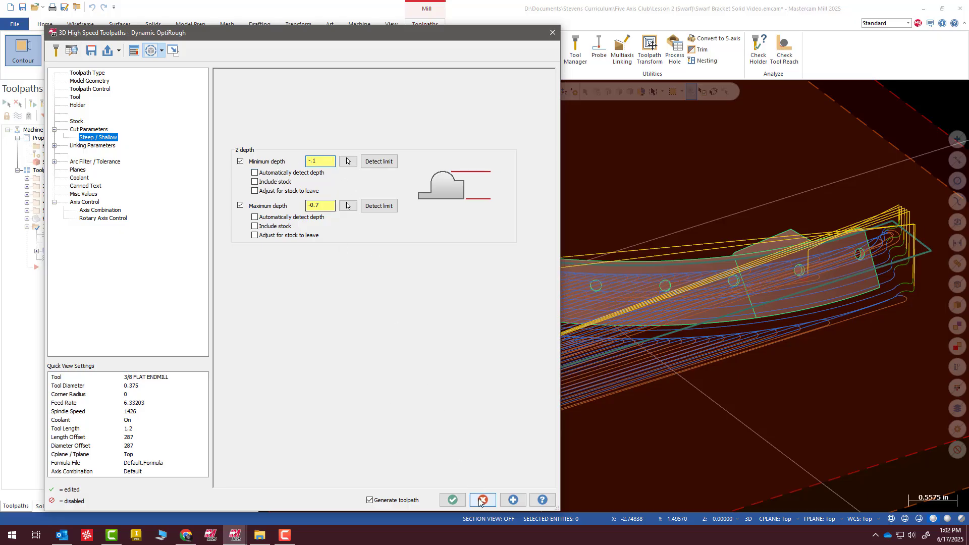
click(453, 500)
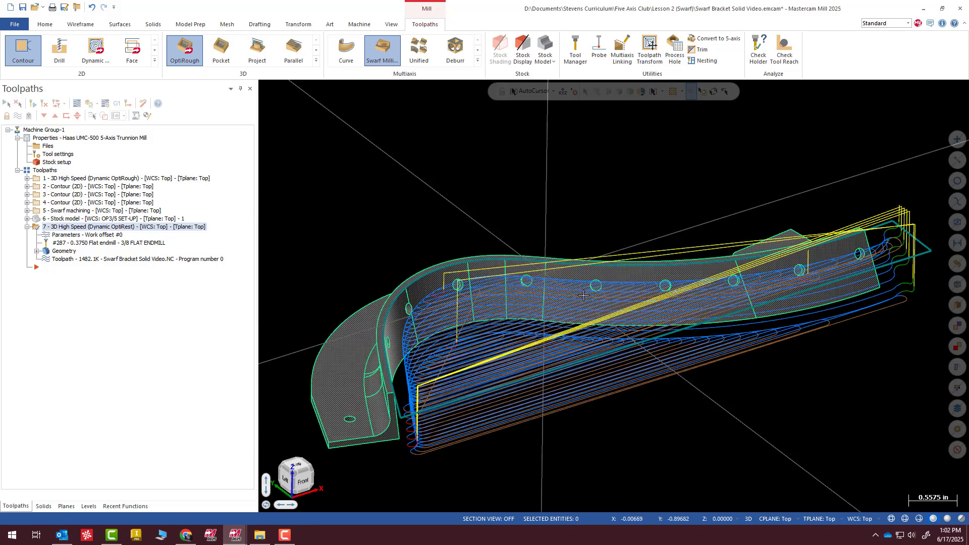
Step: Backplot operation 7 and check the tool's first cutting depth against the bracket from the front and above
middle_drag(558, 275, 613, 251)
click(77, 103)
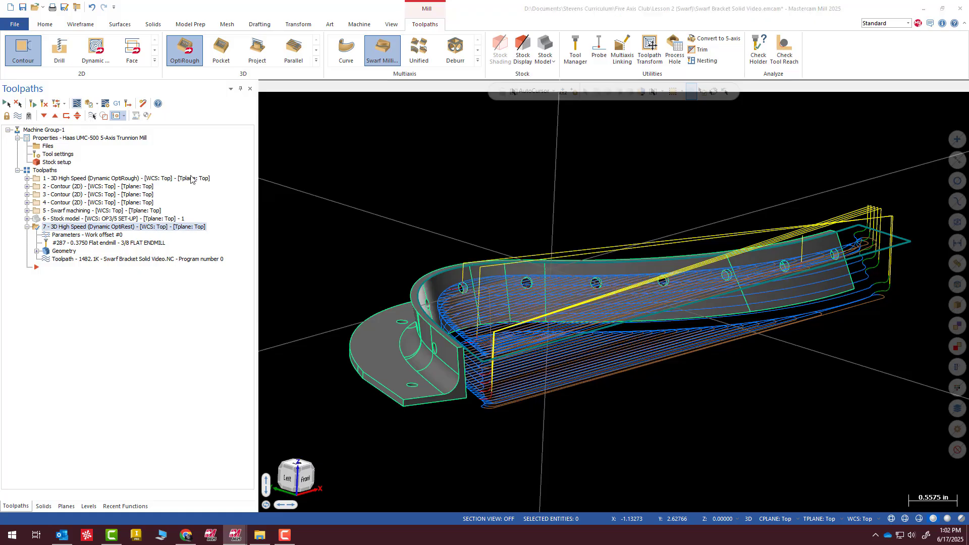
click(263, 85)
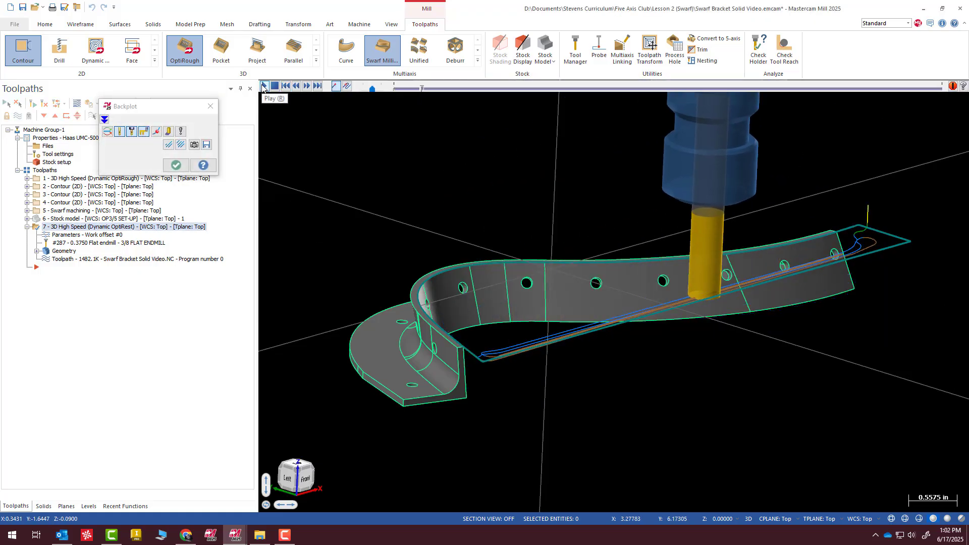
mouse_move(371, 197)
middle_down()
mouse_move(365, 180)
mouse_move(348, 185)
middle_up()
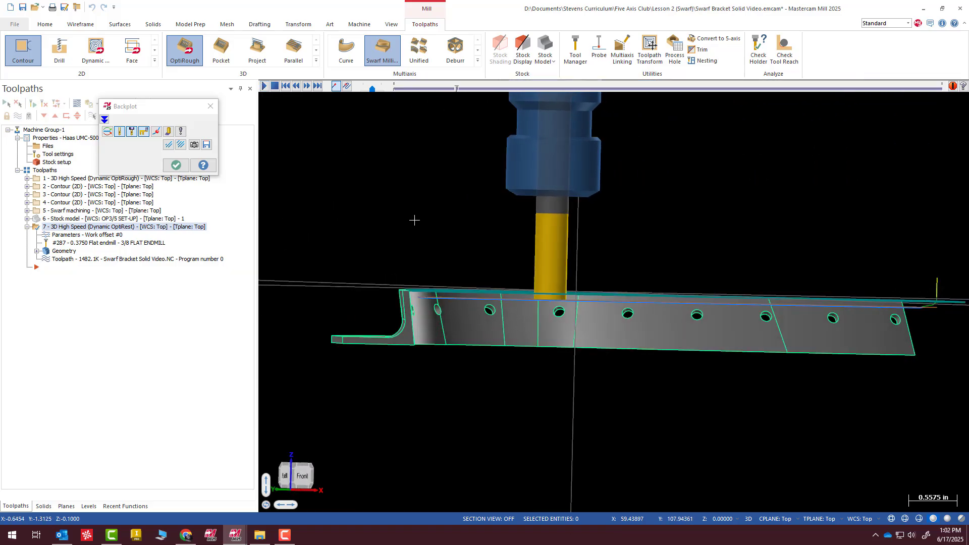
middle_drag(394, 245, 456, 302)
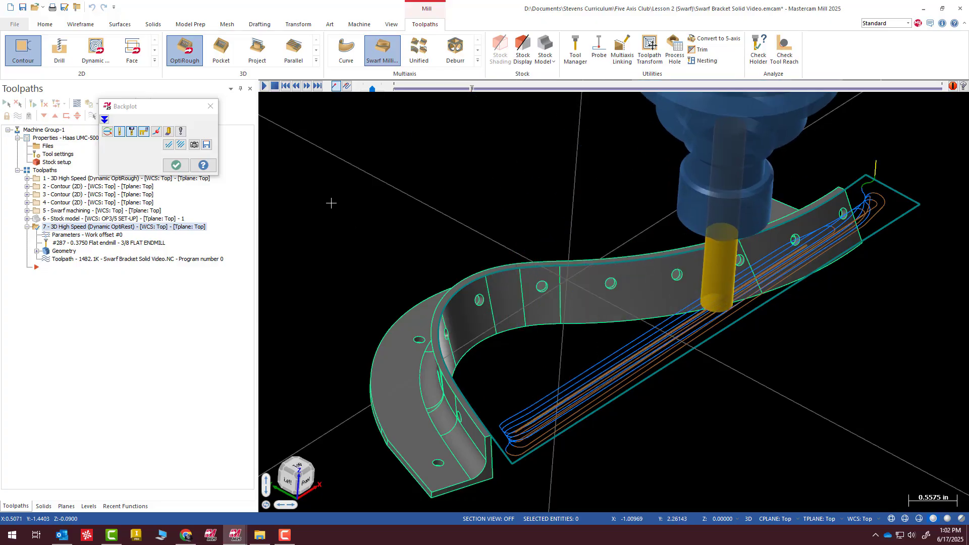
click(213, 104)
click(211, 106)
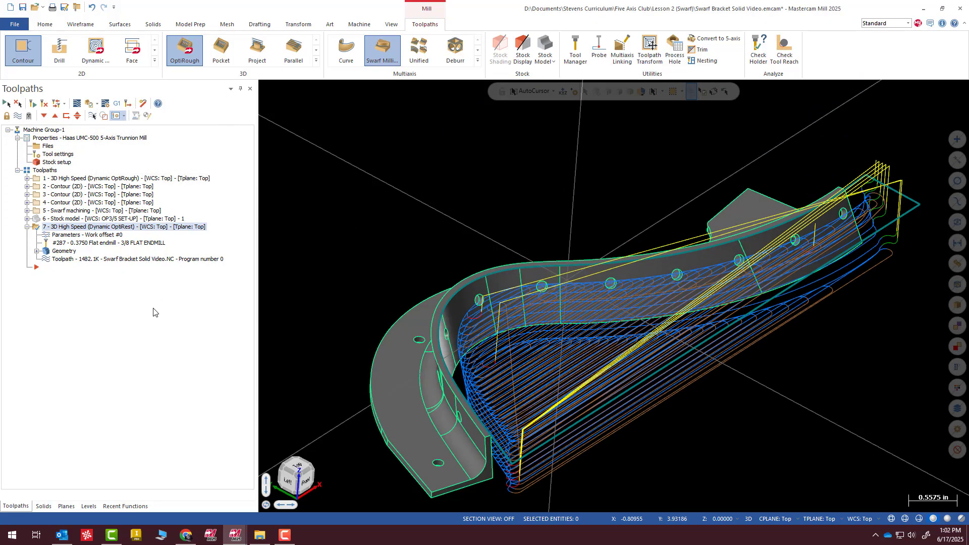
Step: Set operation 7's minimum Z depth limit to -0.7, regenerate the toolpath and check the resulting passes
click(51, 236)
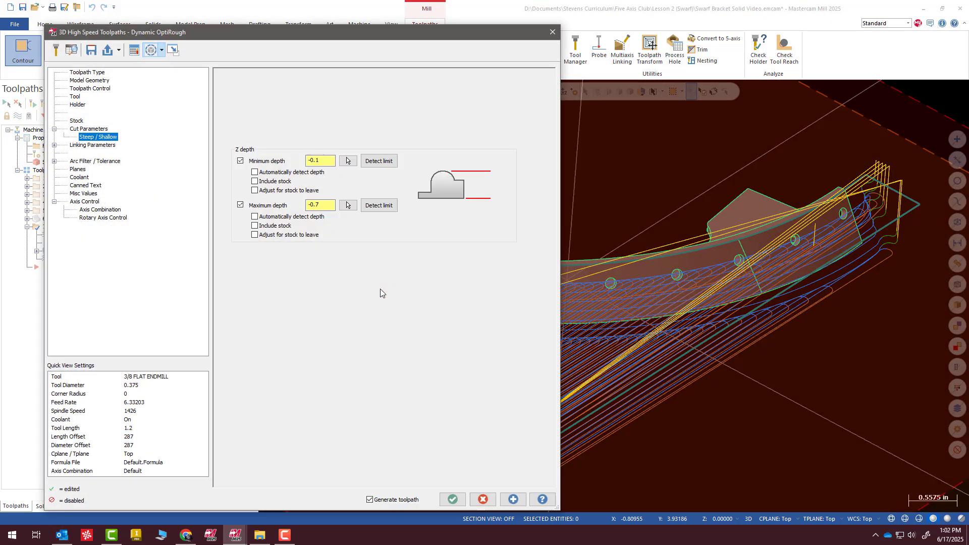
drag(318, 159, 283, 161)
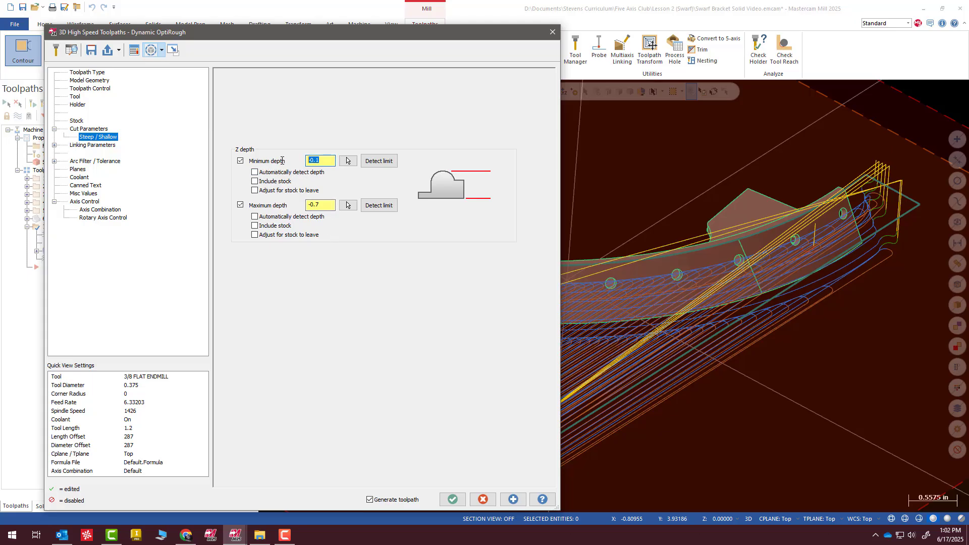
text(-.7)
click(454, 499)
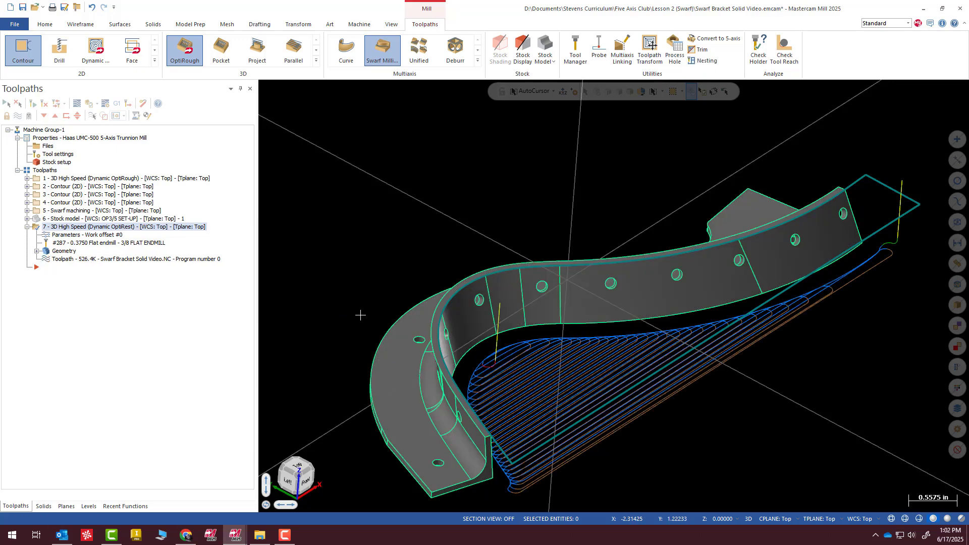
mouse_move(519, 395)
middle_down()
mouse_move(553, 330)
mouse_move(515, 383)
middle_up()
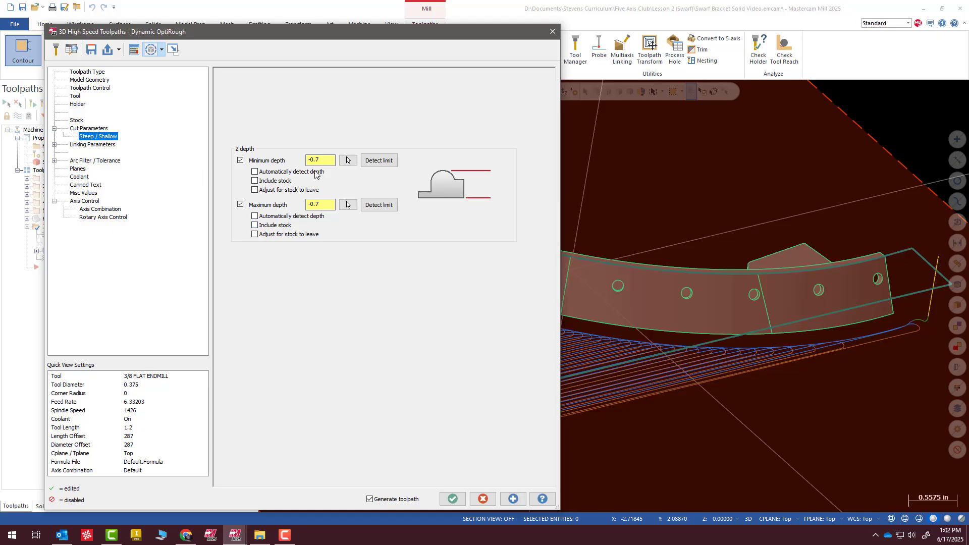
Step: Turn off operation 7's minimum Z depth limit, review the stepdown and stepup values, and regenerate the toolpath
click(240, 160)
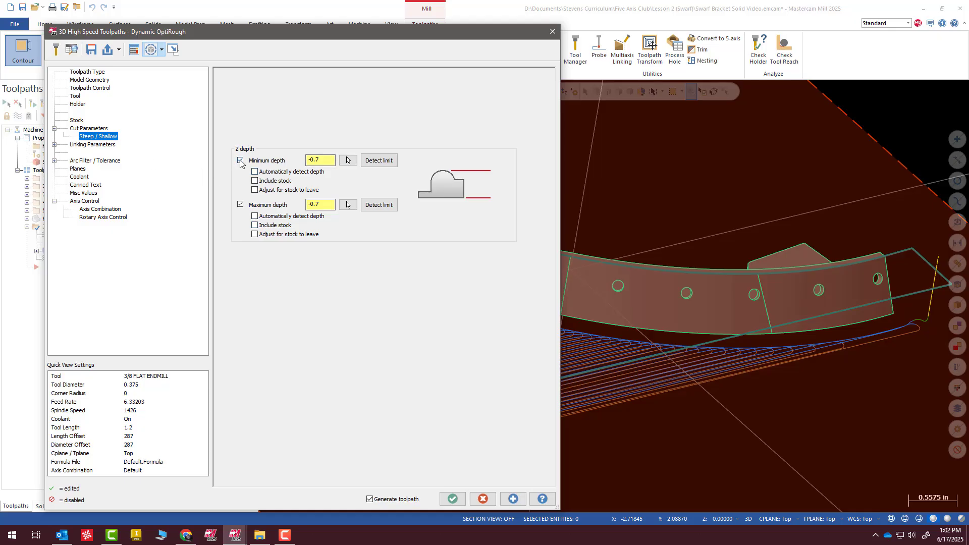
click(77, 130)
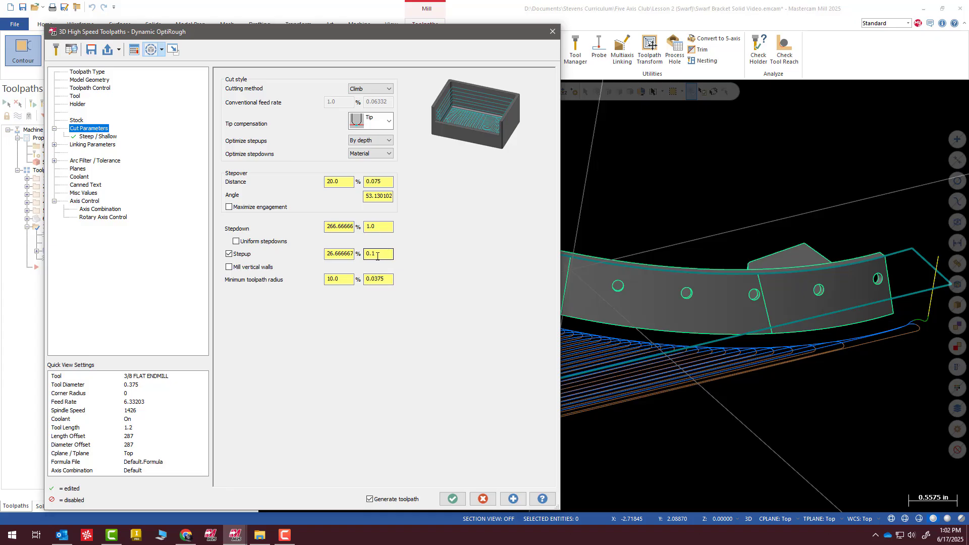
click(382, 227)
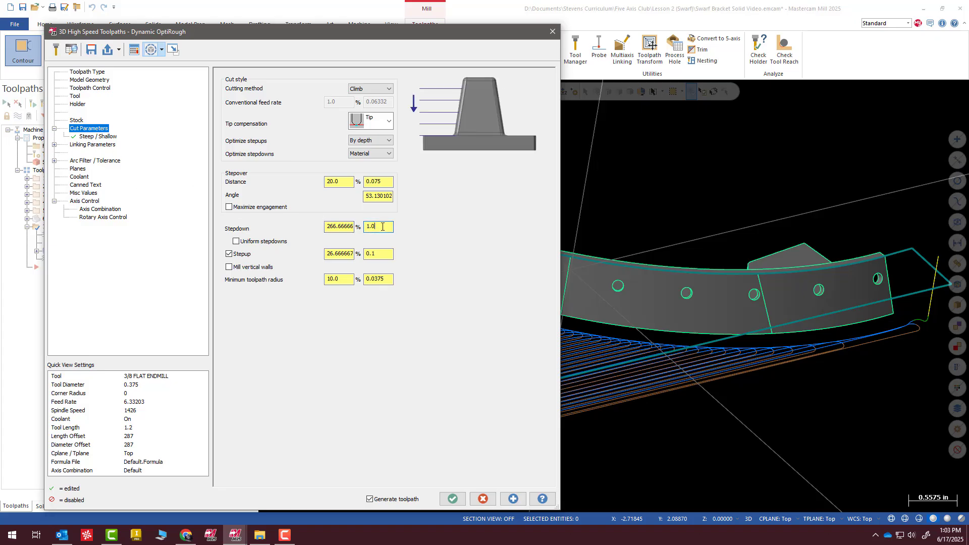
click(81, 144)
click(92, 137)
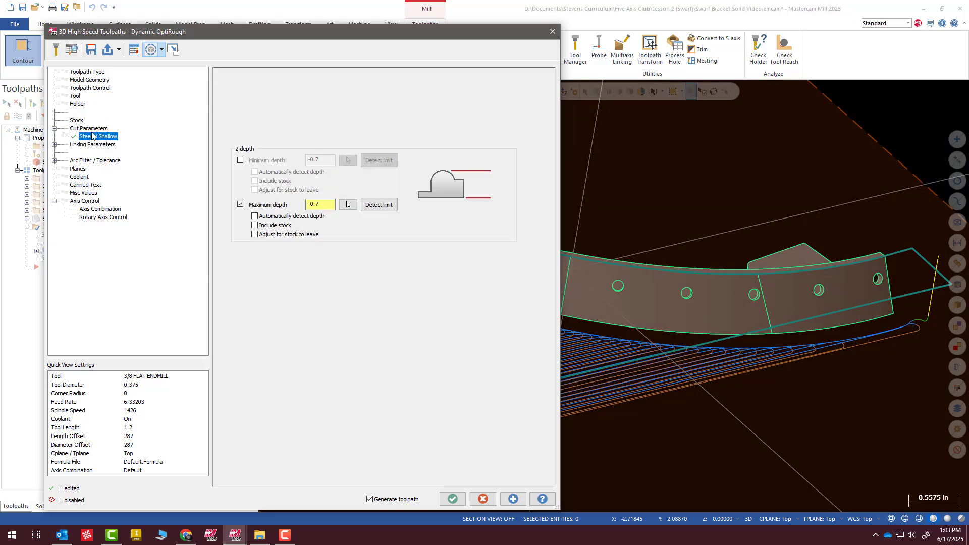
click(91, 129)
double_click(385, 228)
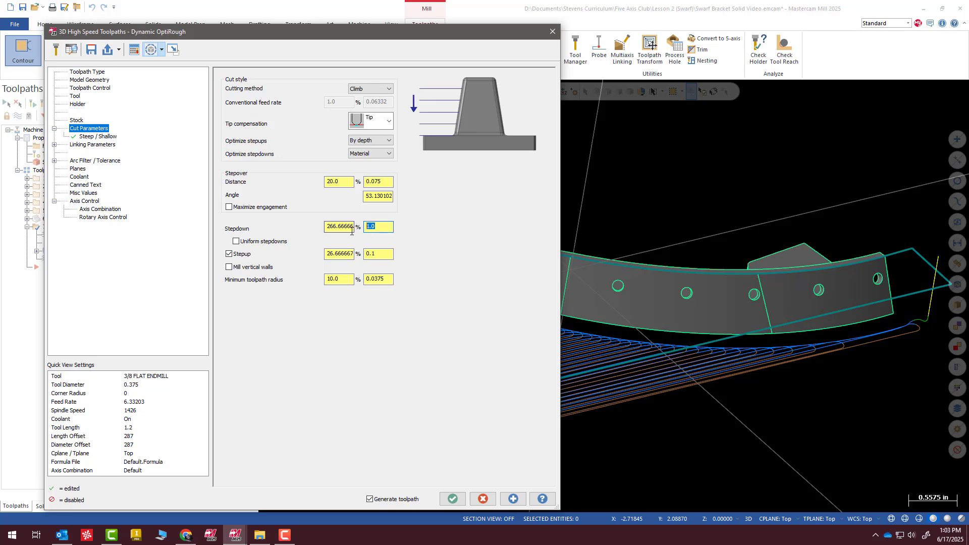
click(453, 499)
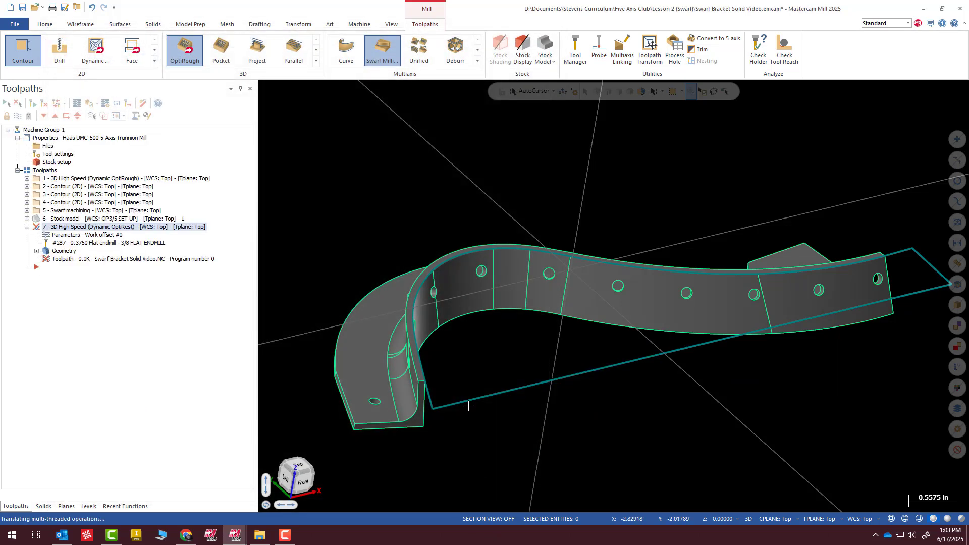
middle_drag(632, 365, 538, 257)
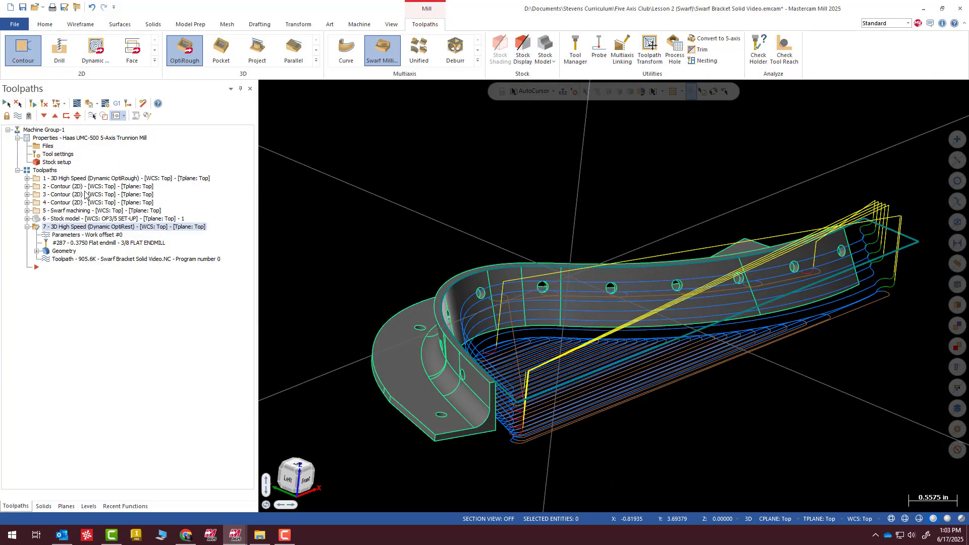
Step: Collapse and select operation 7, and run its full cutting simulation in Verify
click(28, 228)
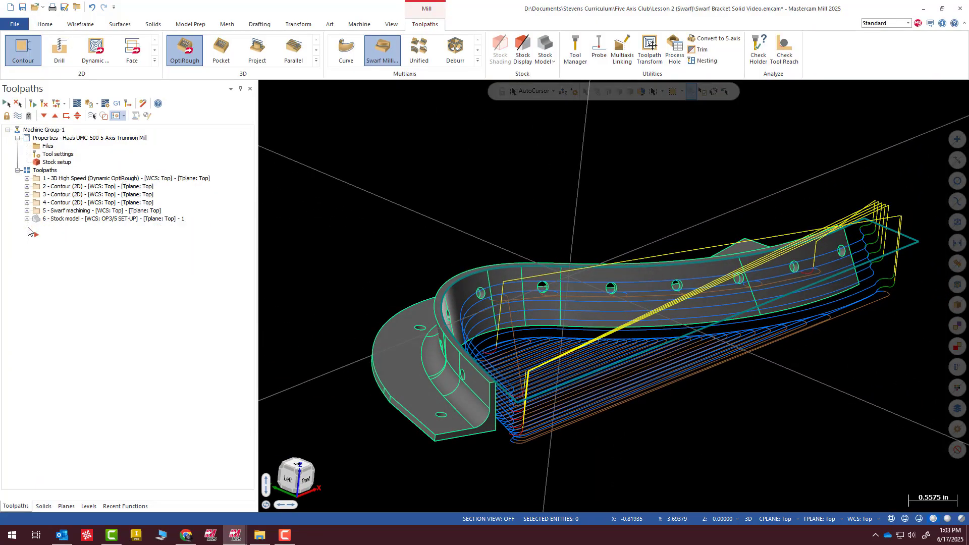
middle_drag(781, 283, 778, 298)
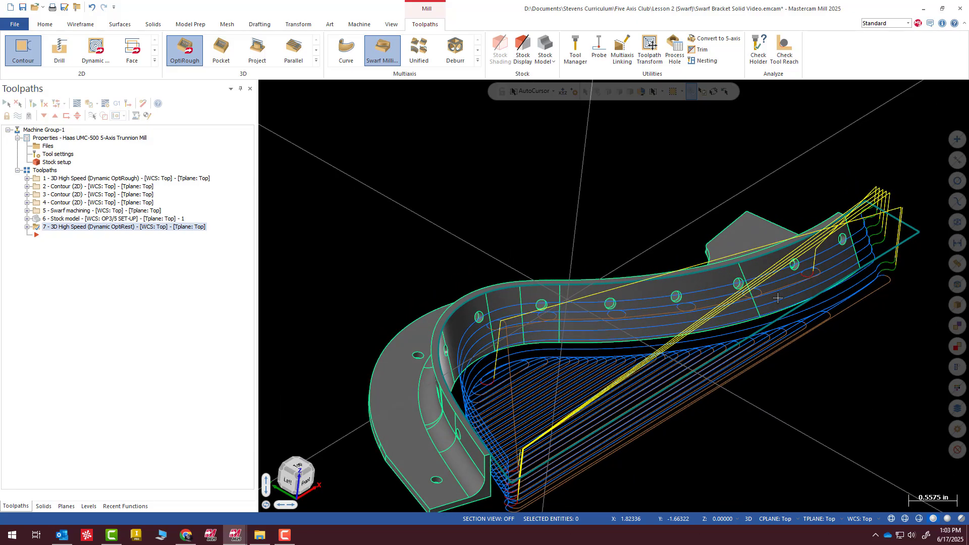
click(38, 221)
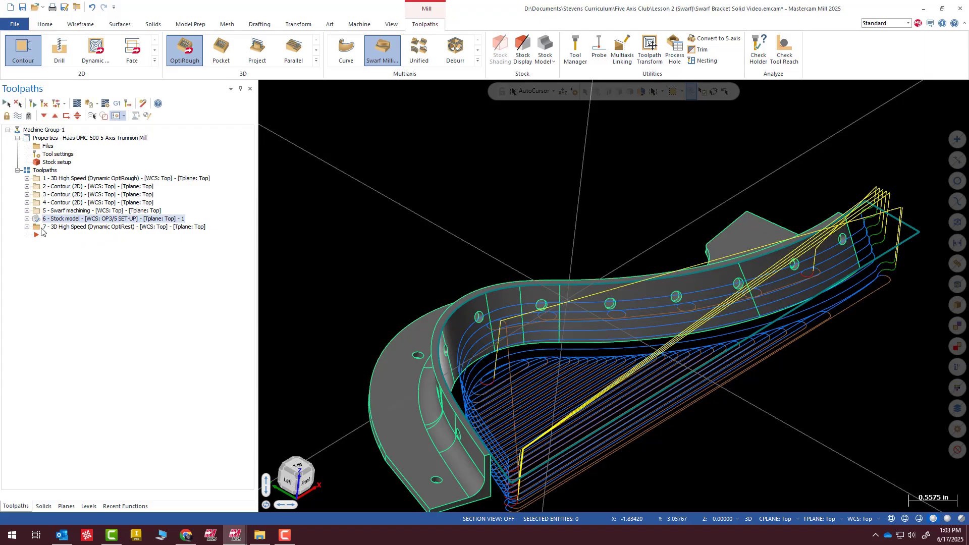
click(40, 229)
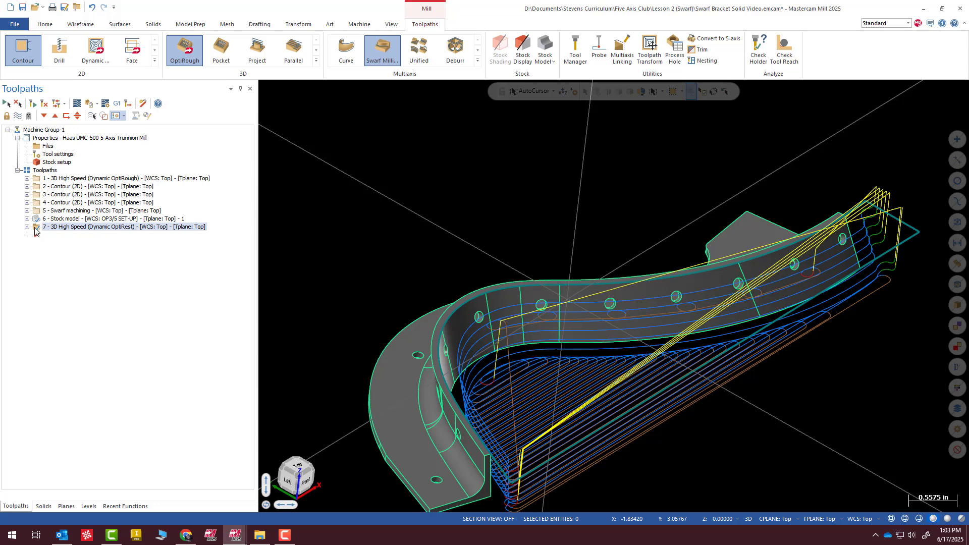
click(94, 116)
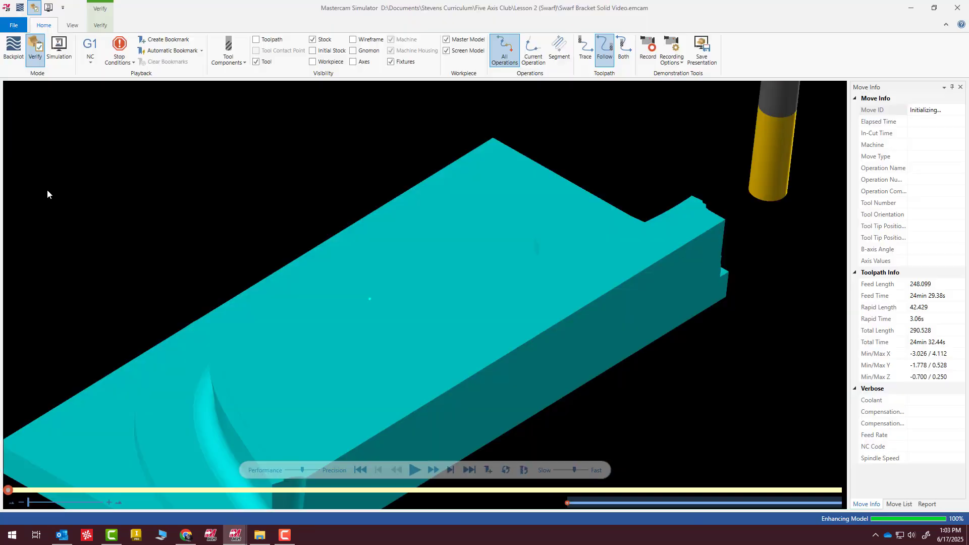
middle_drag(584, 247, 518, 254)
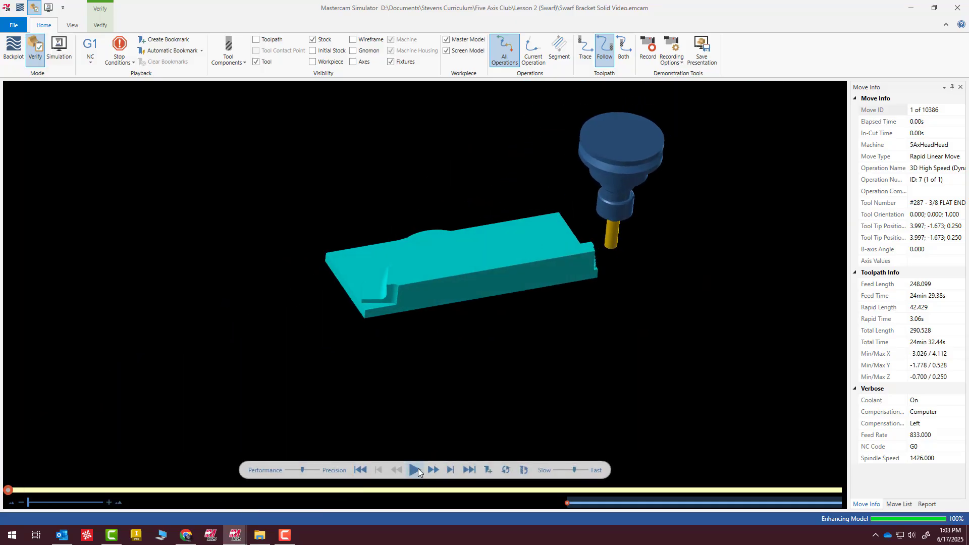
click(415, 470)
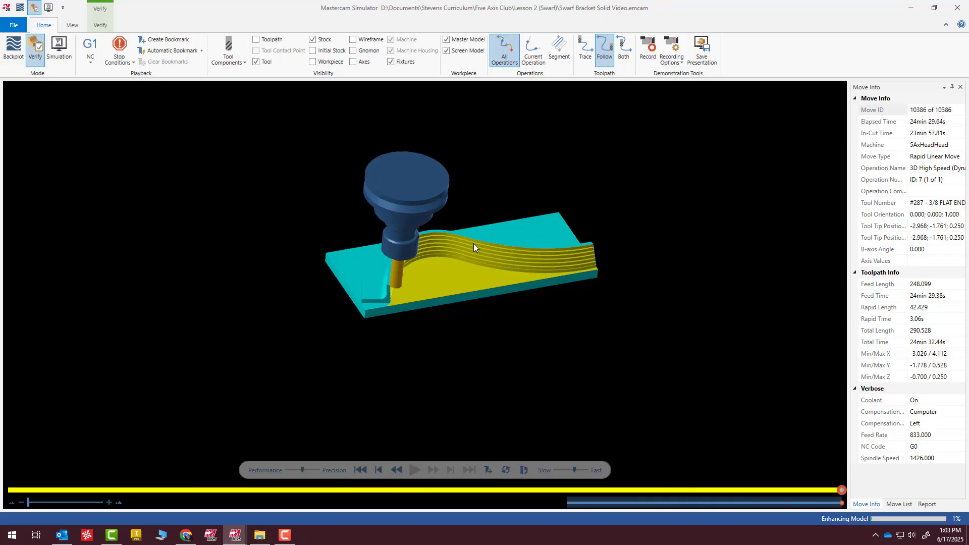
Step: Examine the step pattern on the simulated curved wall up close and close the simulator
scroll(448, 244, up, 5)
mouse_move(510, 253)
middle_down()
mouse_move(465, 254)
mouse_move(504, 249)
middle_up()
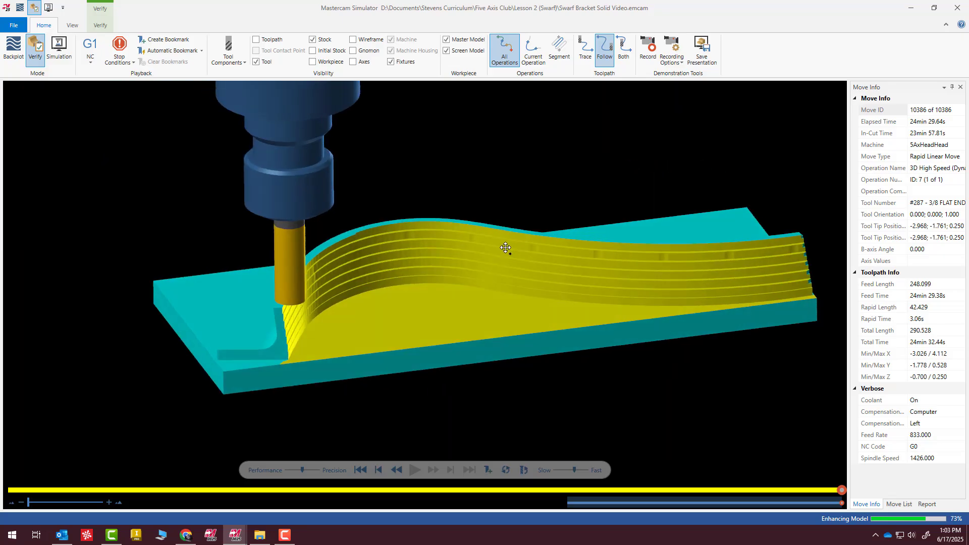
scroll(584, 272, up, 5)
scroll(558, 262, down, 8)
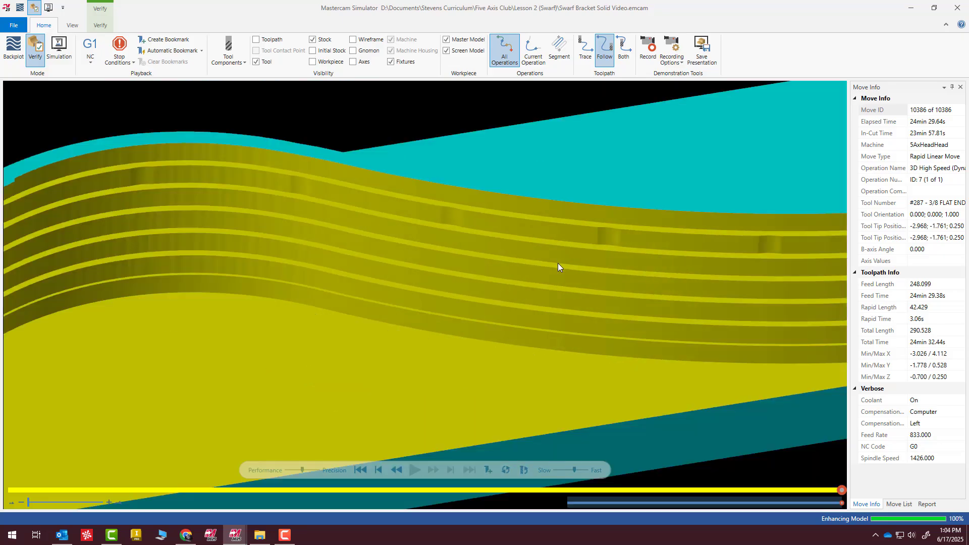
click(954, 13)
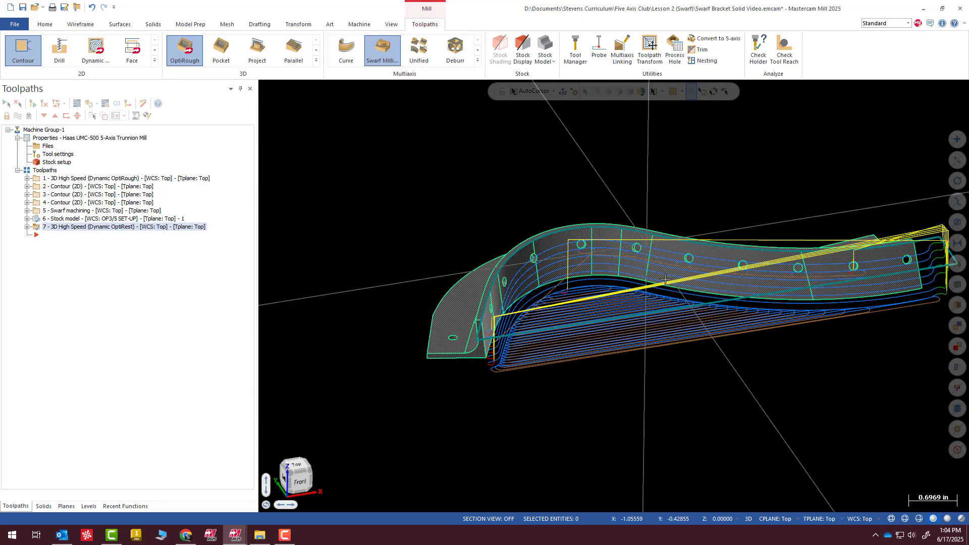
Step: Inspect the toolpath passes around the holes of the curved wall and expand operation 7's entries
scroll(719, 264, up, 6)
scroll(719, 265, up, 4)
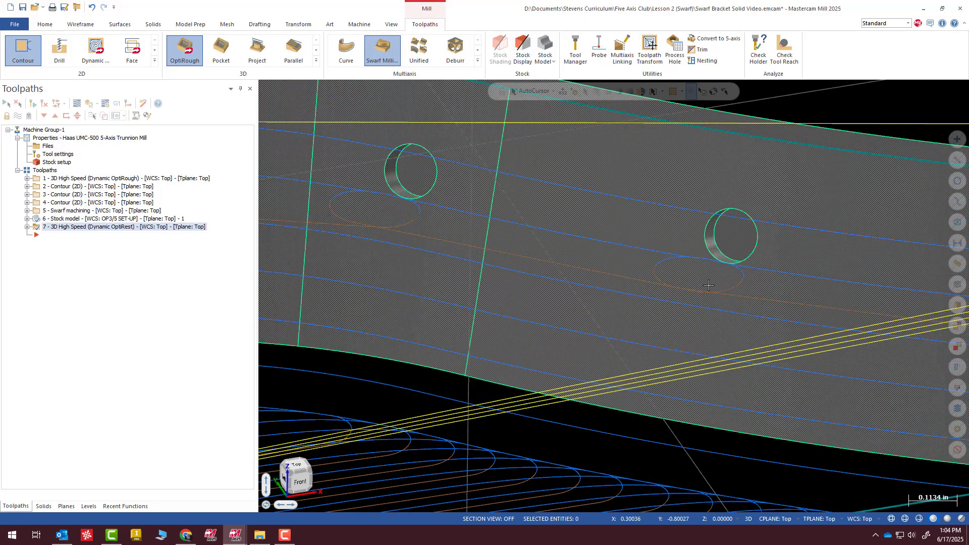
scroll(719, 259, down, 10)
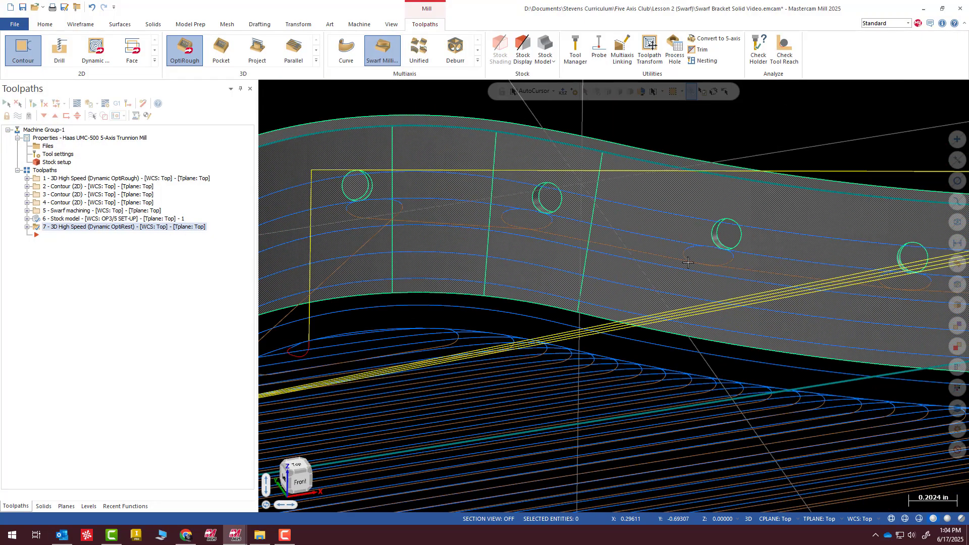
middle_drag(720, 259, 626, 285)
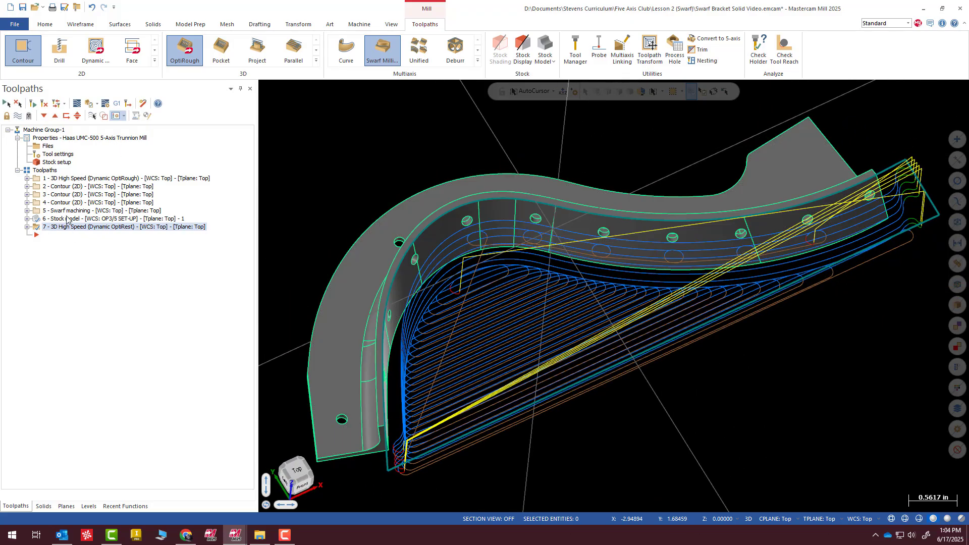
click(27, 227)
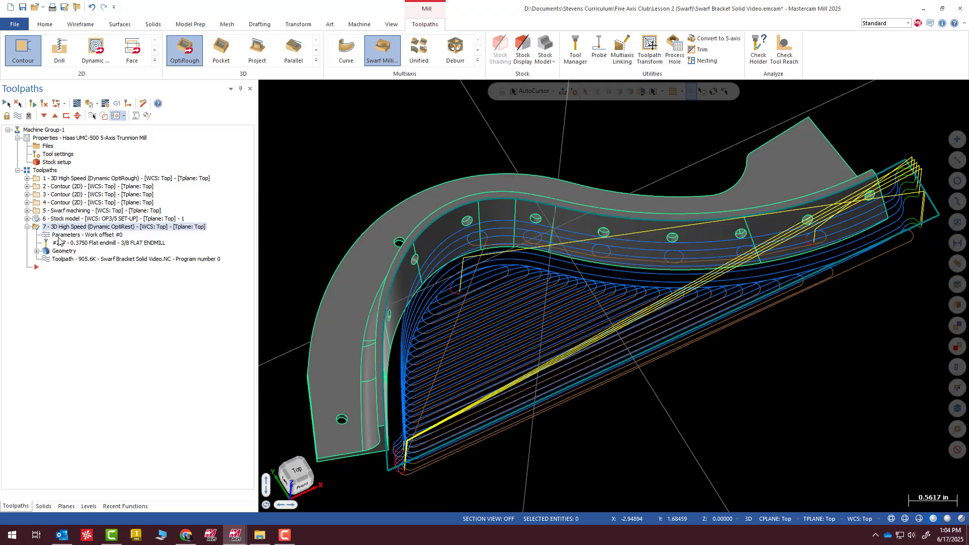
Step: Change the fitting type in operation 7's linking parameters to Machine Entire Pass
click(110, 238)
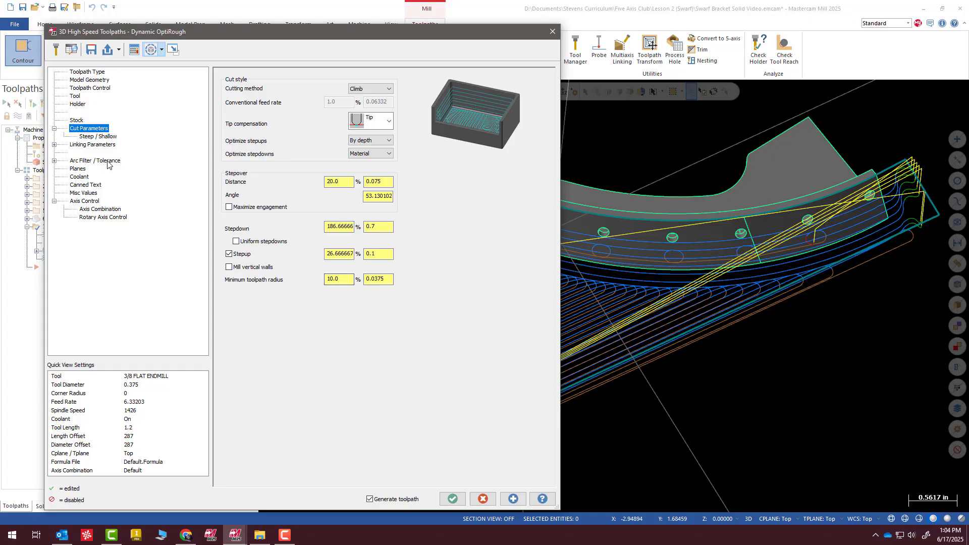
click(54, 145)
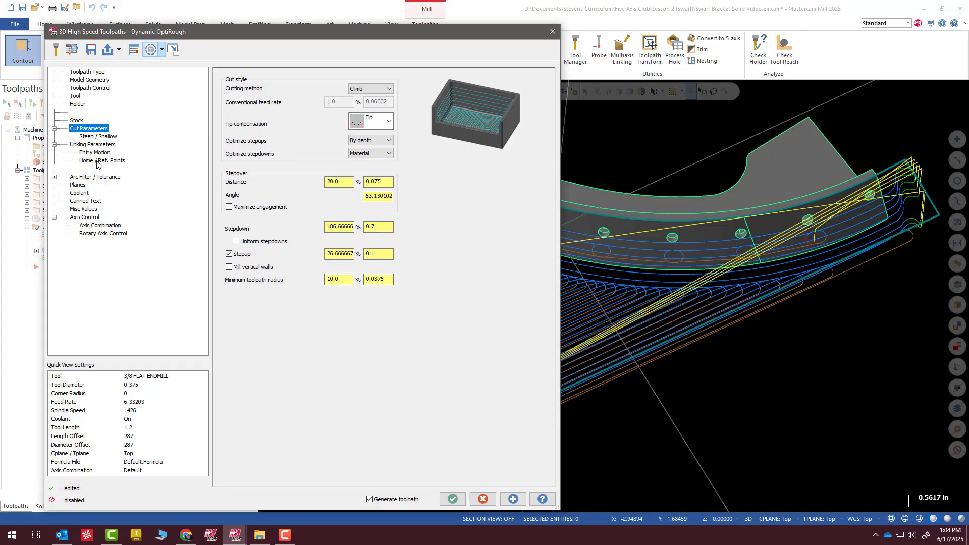
click(93, 146)
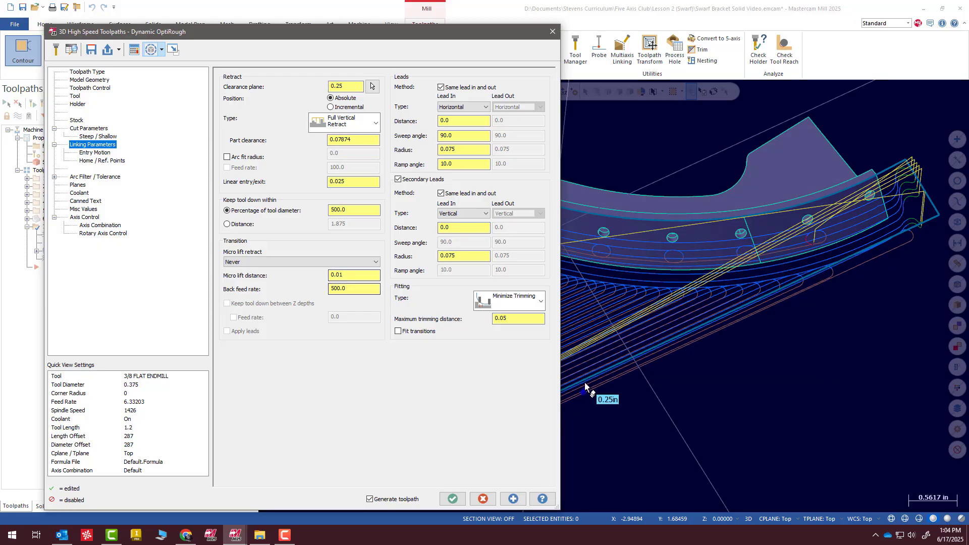
click(531, 318)
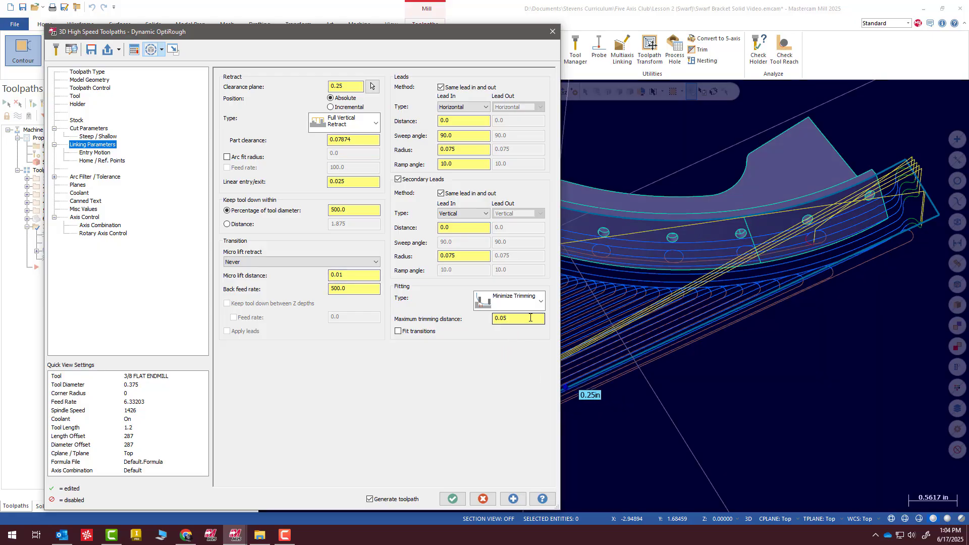
click(542, 301)
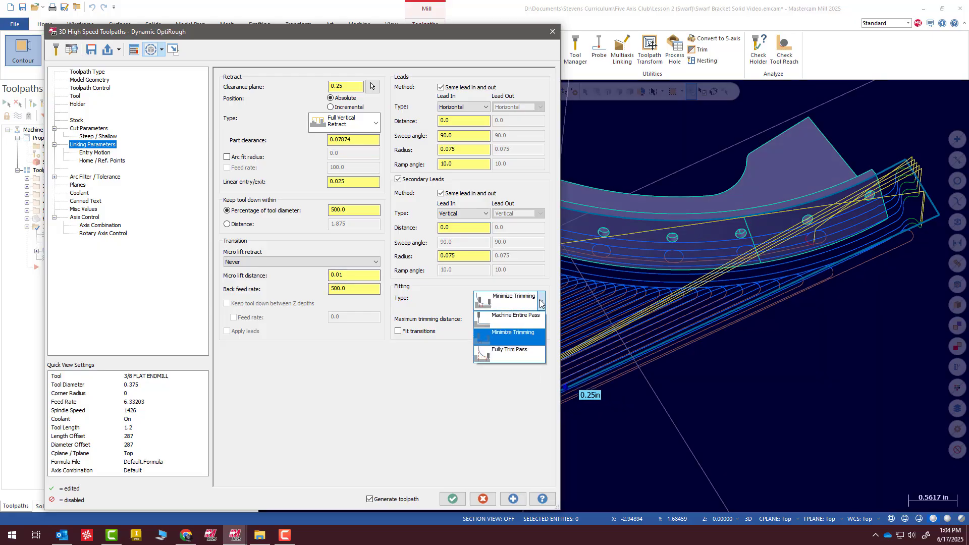
click(541, 297)
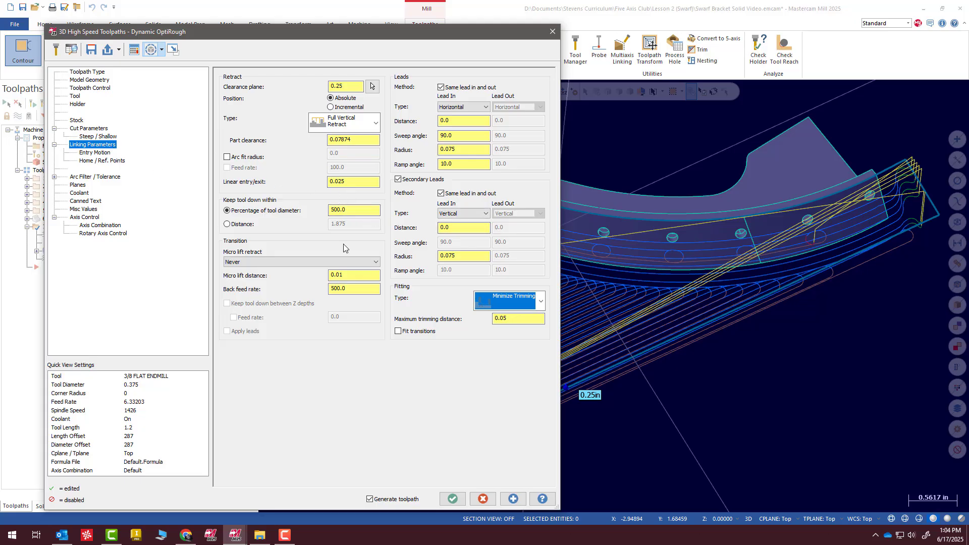
click(540, 303)
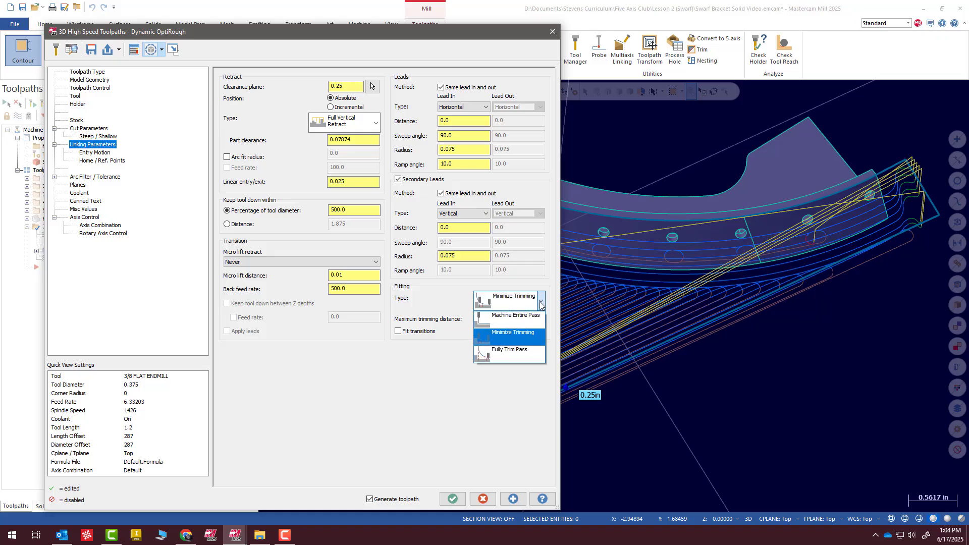
click(533, 319)
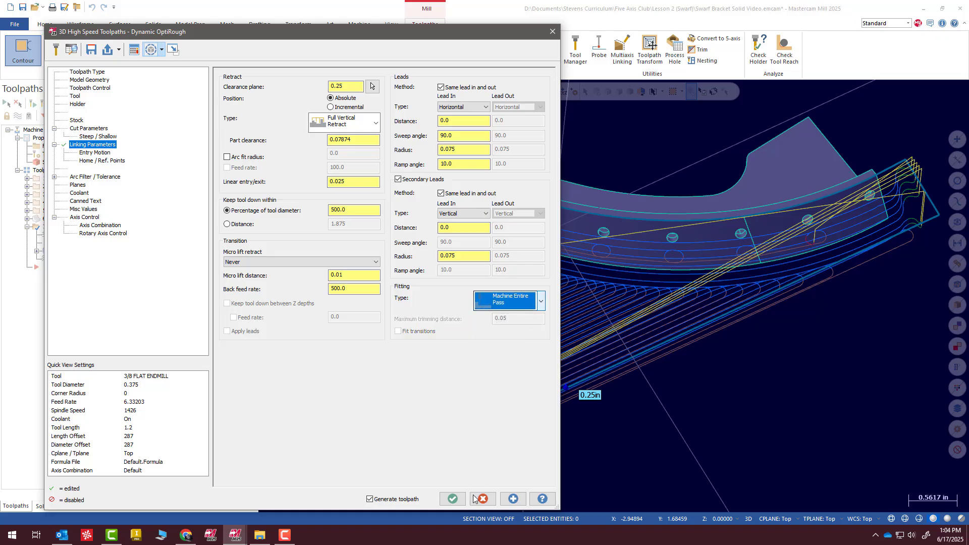
click(542, 303)
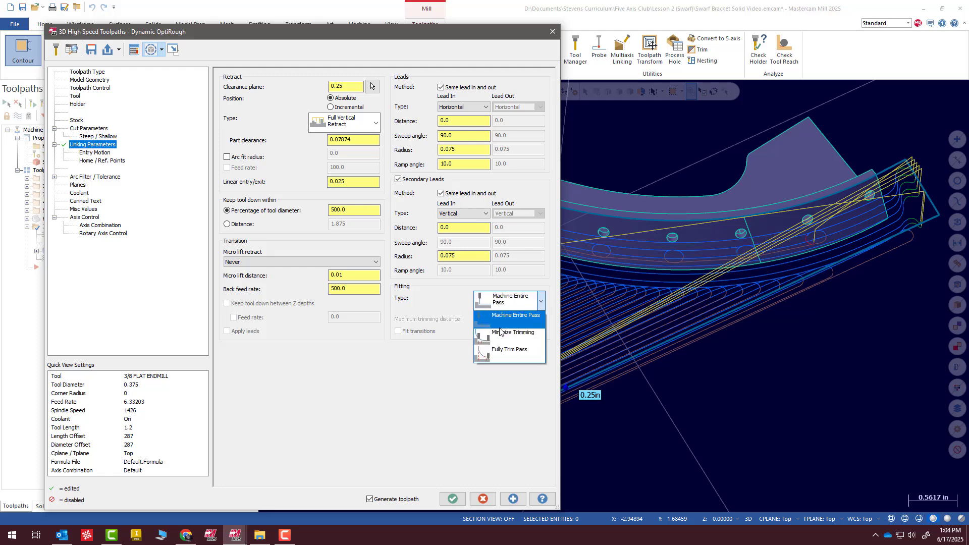
key(Return)
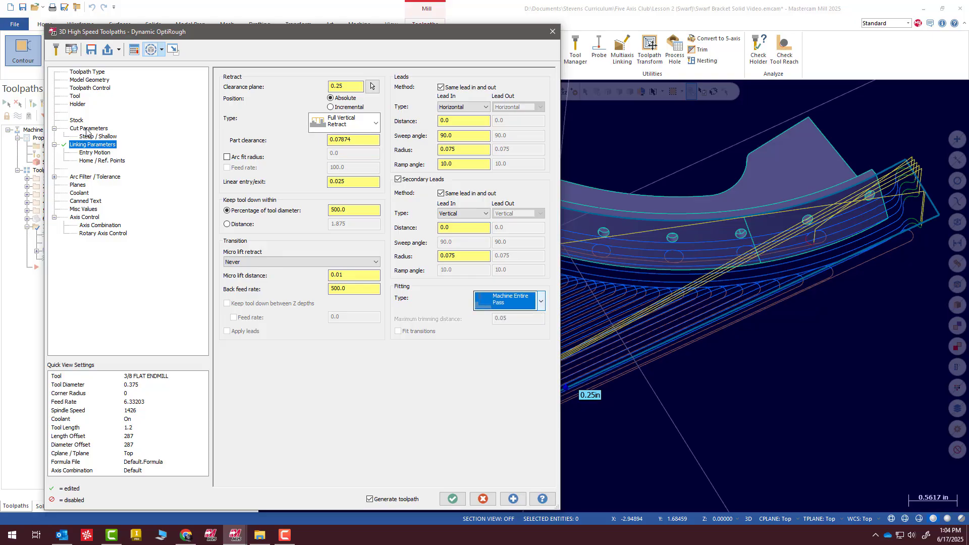
Step: Review operation 7's cut parameters, stock, arc filter and linking settings, and regenerate the toolpath
click(92, 129)
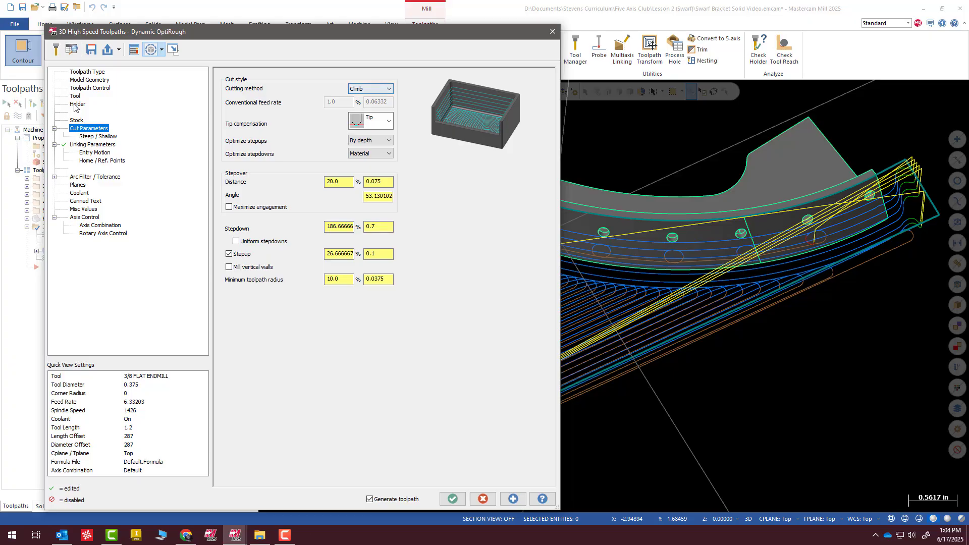
click(77, 121)
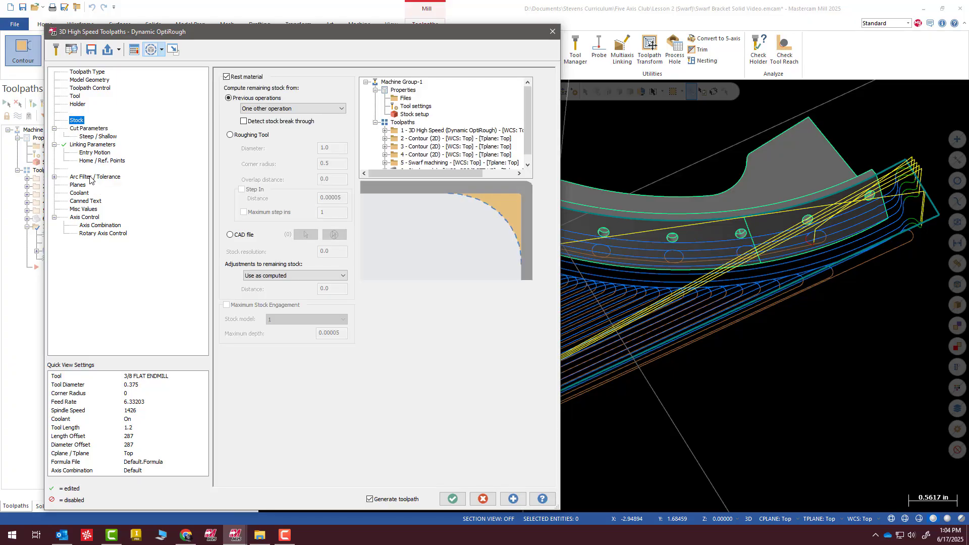
click(92, 178)
click(96, 153)
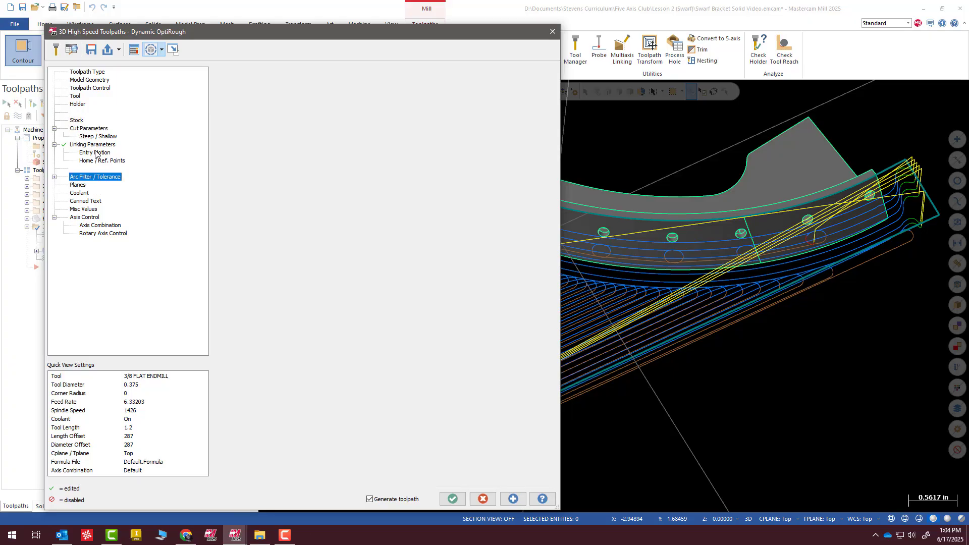
click(94, 145)
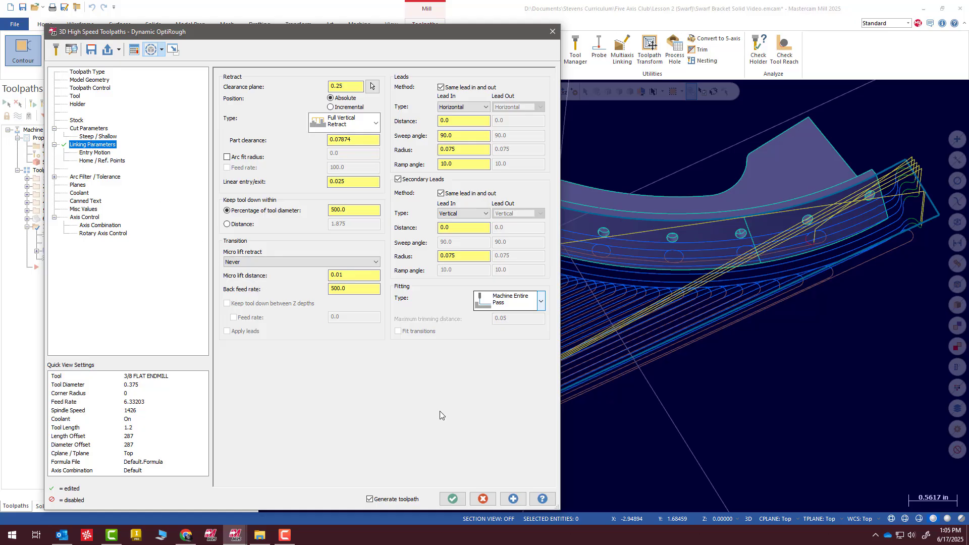
click(453, 500)
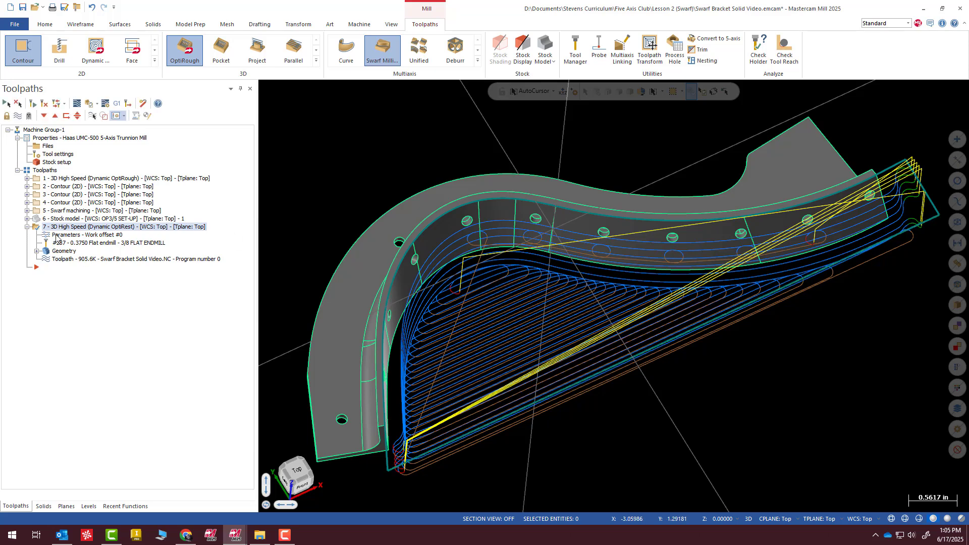
Step: Reopen operation 7's parameters, check the linking and cut parameter values, and accept them
click(152, 236)
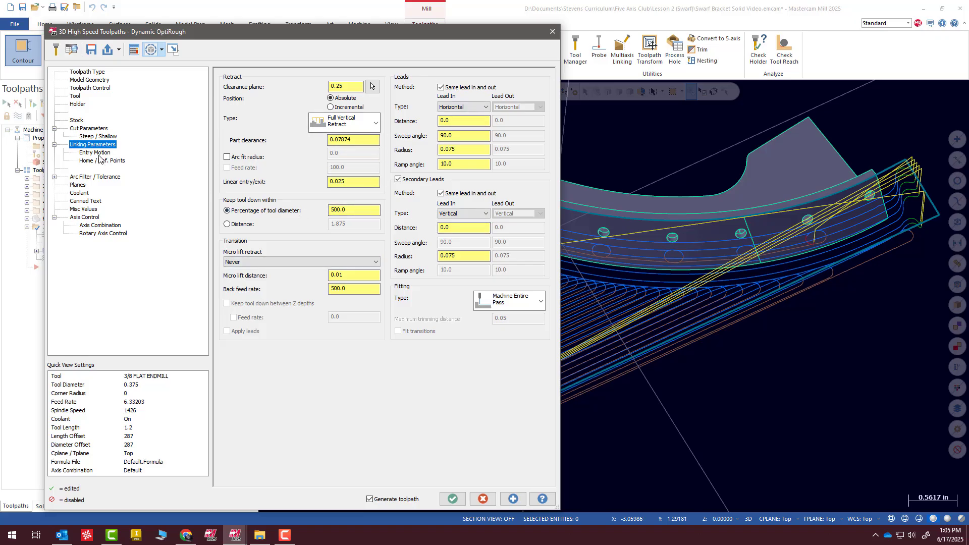
click(95, 137)
click(89, 129)
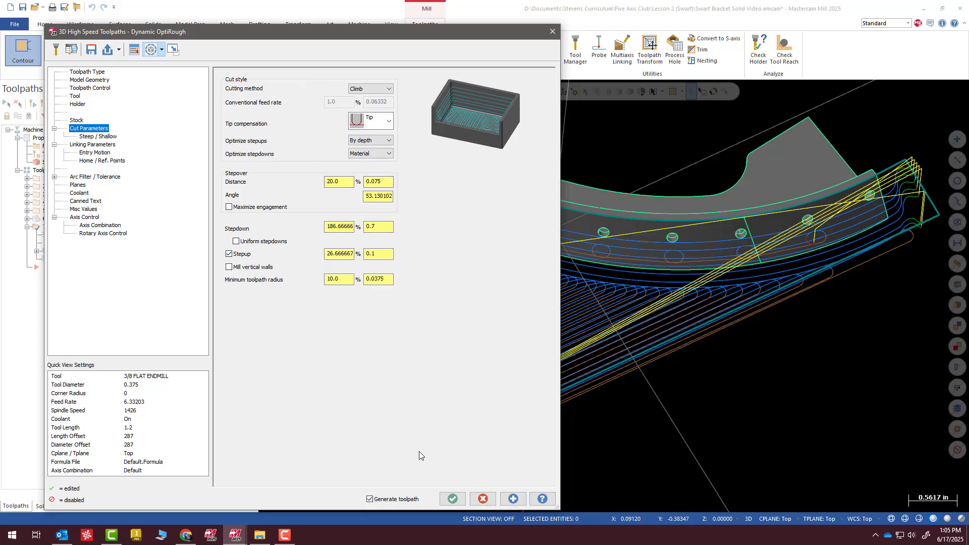
click(452, 499)
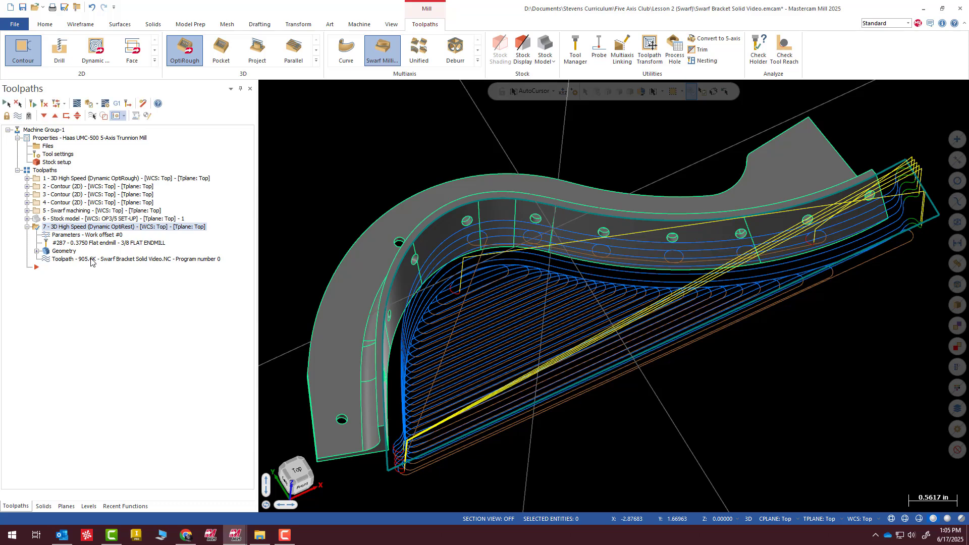
Step: Hide operation 7's toolpath display and the CONTAIN 2 level, and make the Solid Body level active
click(33, 227)
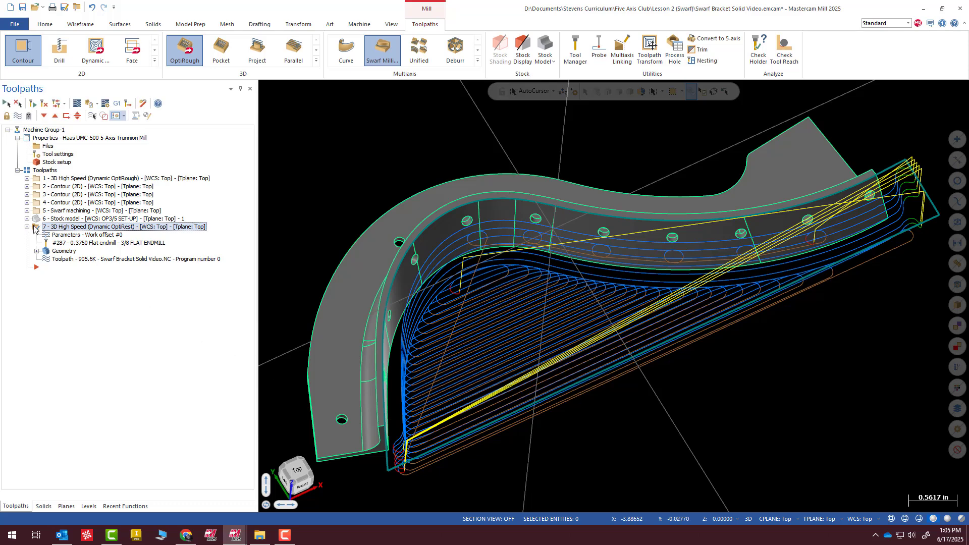
key(t)
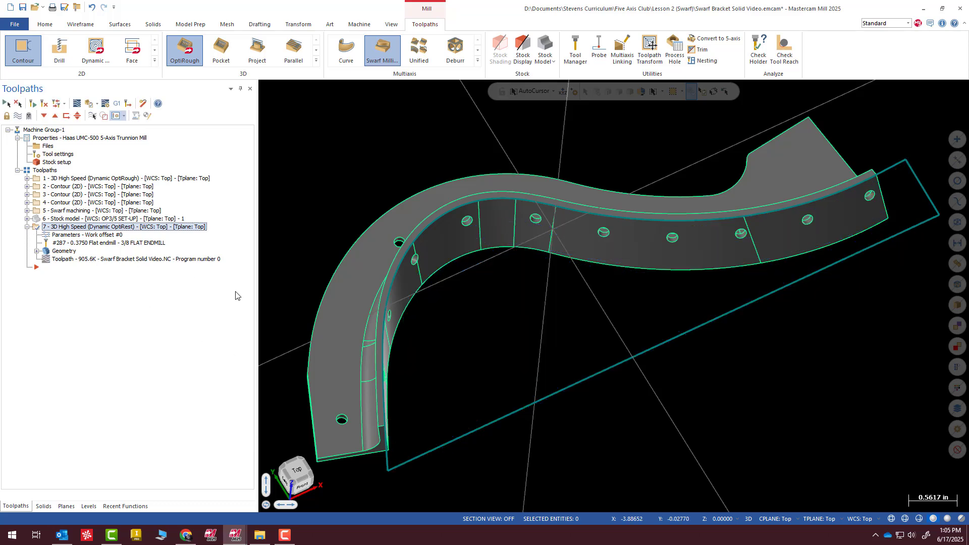
click(88, 506)
click(39, 163)
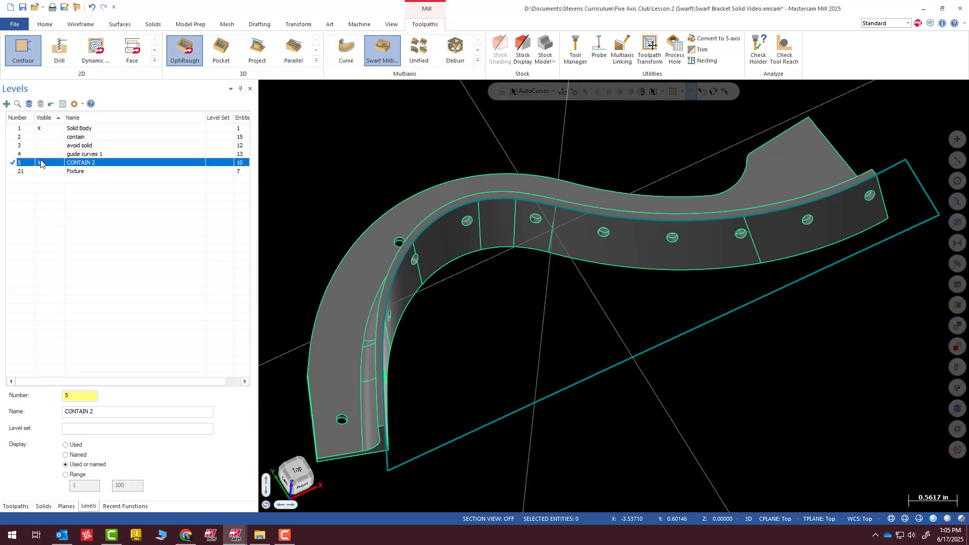
click(19, 129)
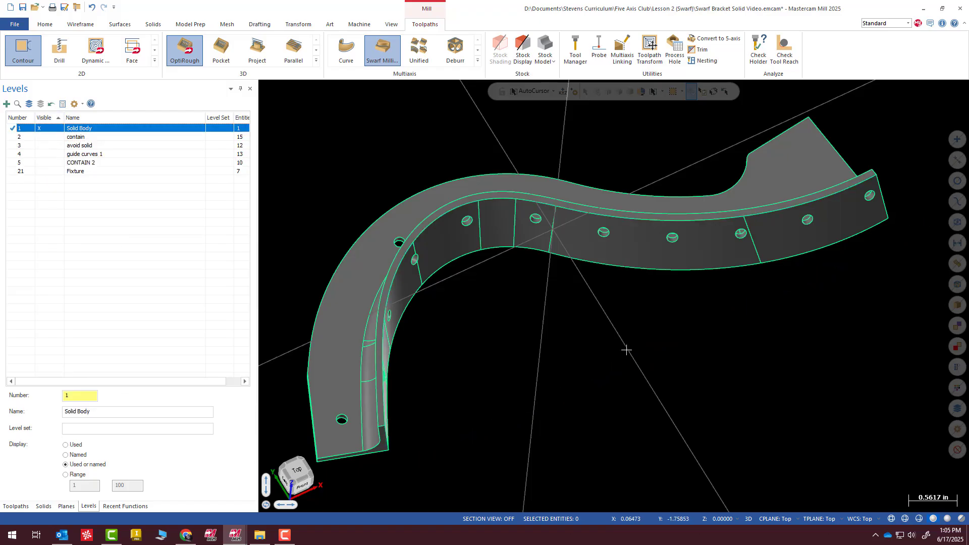
Step: Start a Swarf Milling toolpath for the bracket's curved wall using the 3/8 flat endmill, and check its holder
middle_drag(626, 349, 569, 275)
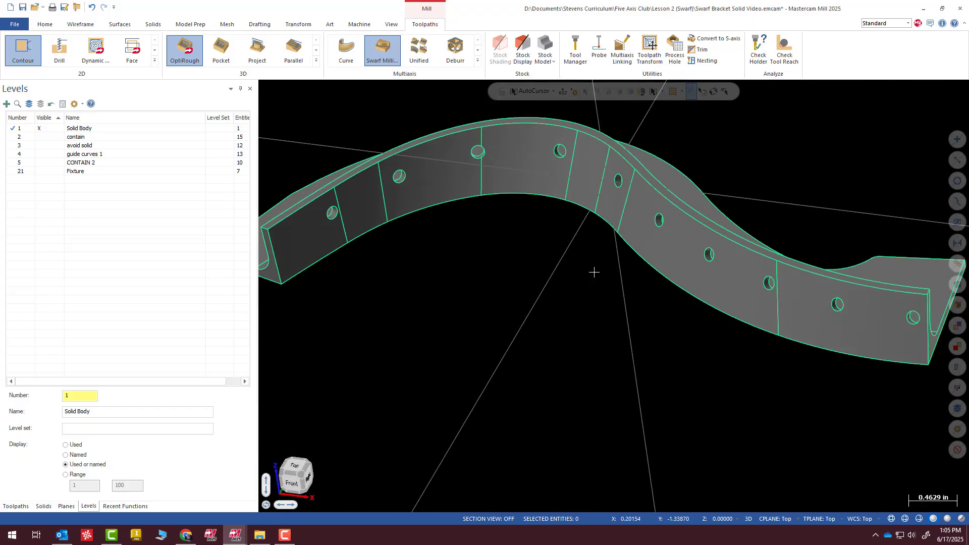
key(ctrl+t)
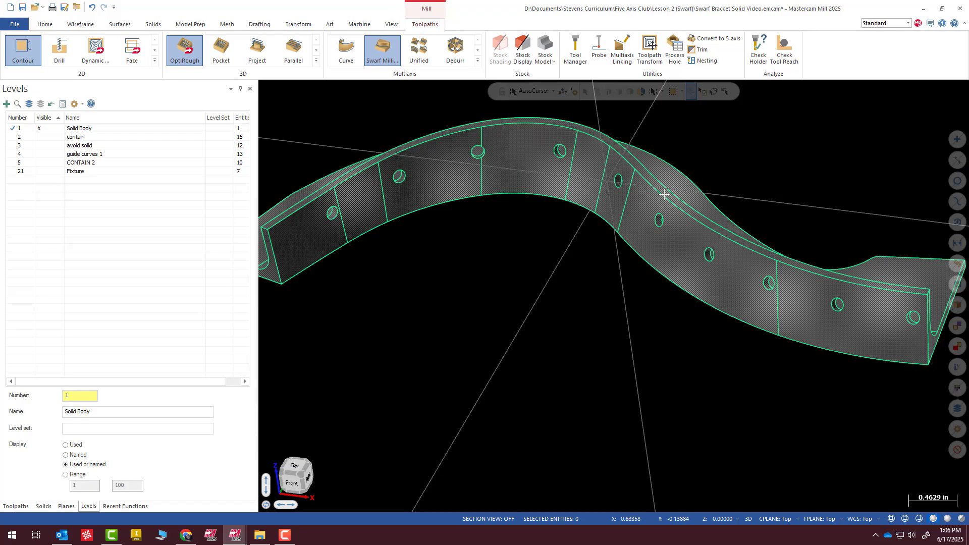
key(ctrl+t)
scroll(854, 345, down, 1)
middle_drag(751, 265, 760, 243)
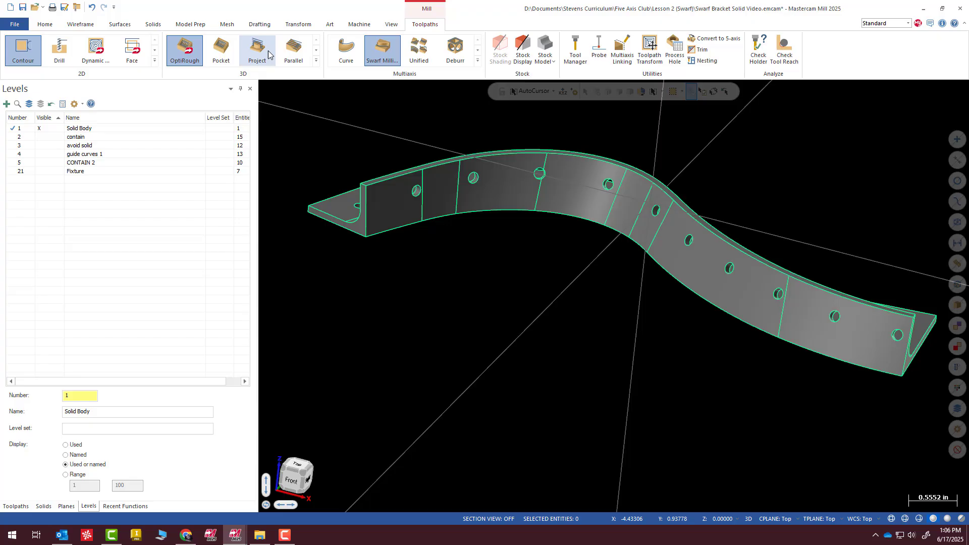
click(386, 52)
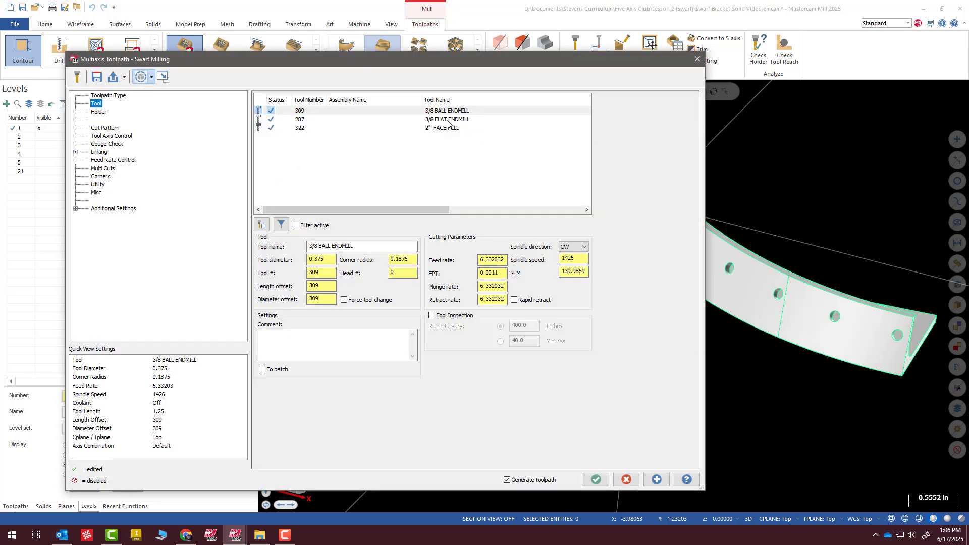
click(447, 121)
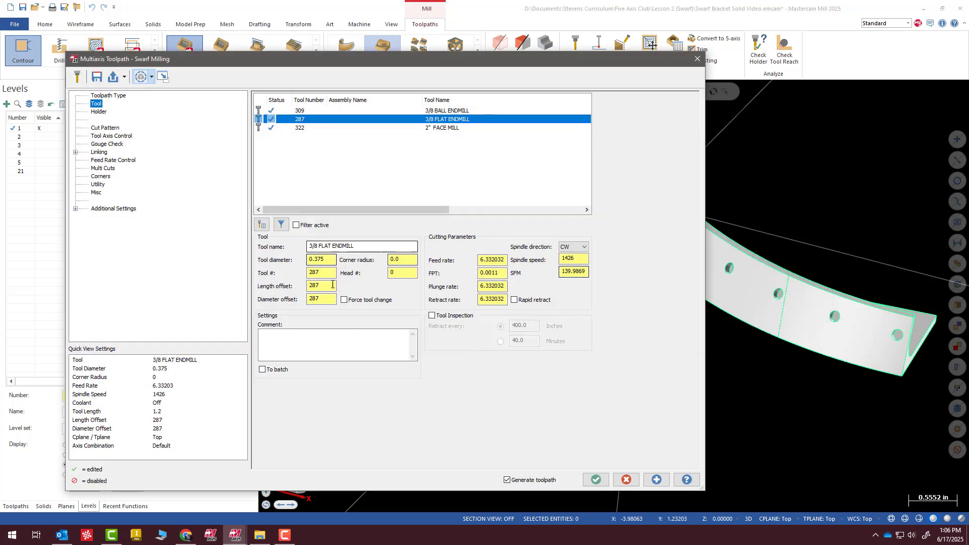
click(100, 114)
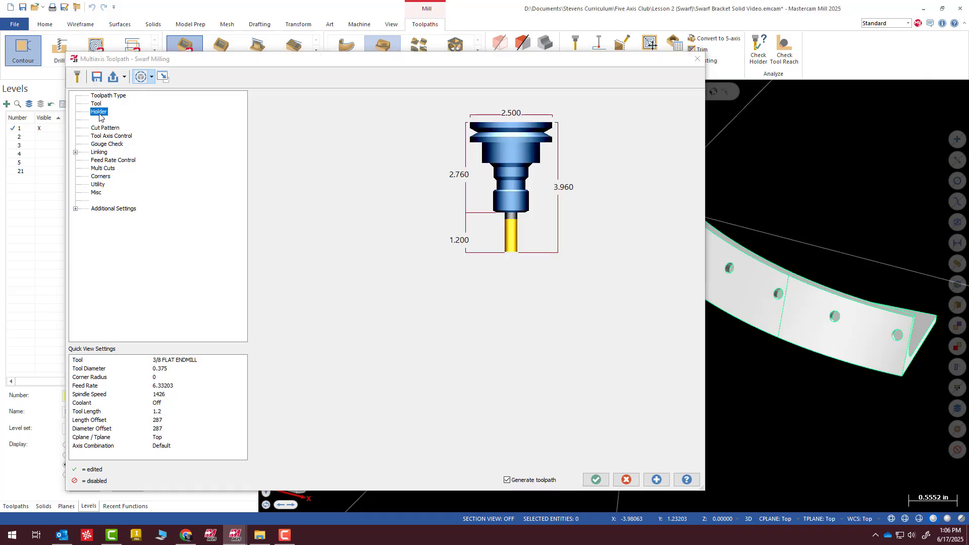
Step: Choose all faces along the bracket's curved wall with the holes as the cut pattern's swarf geometries
click(138, 126)
click(423, 107)
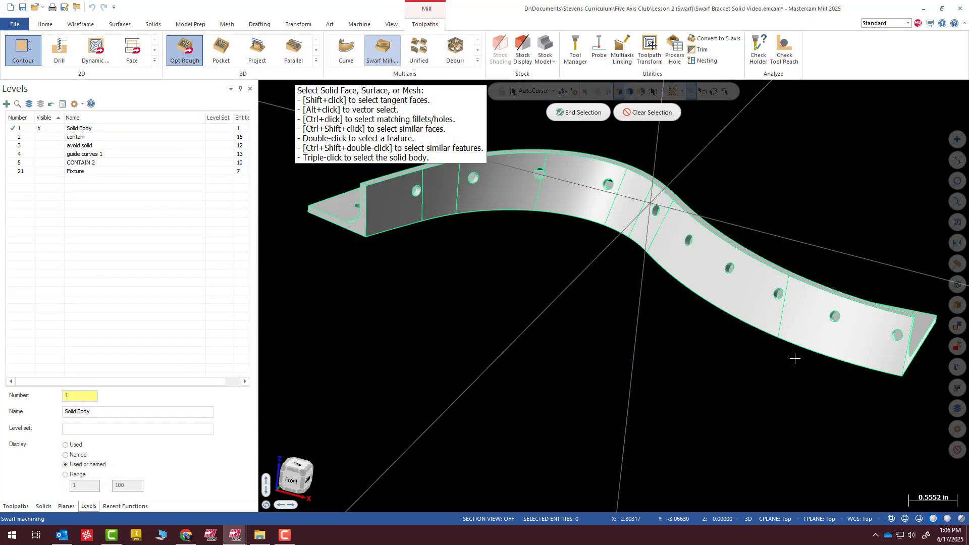
click(792, 347)
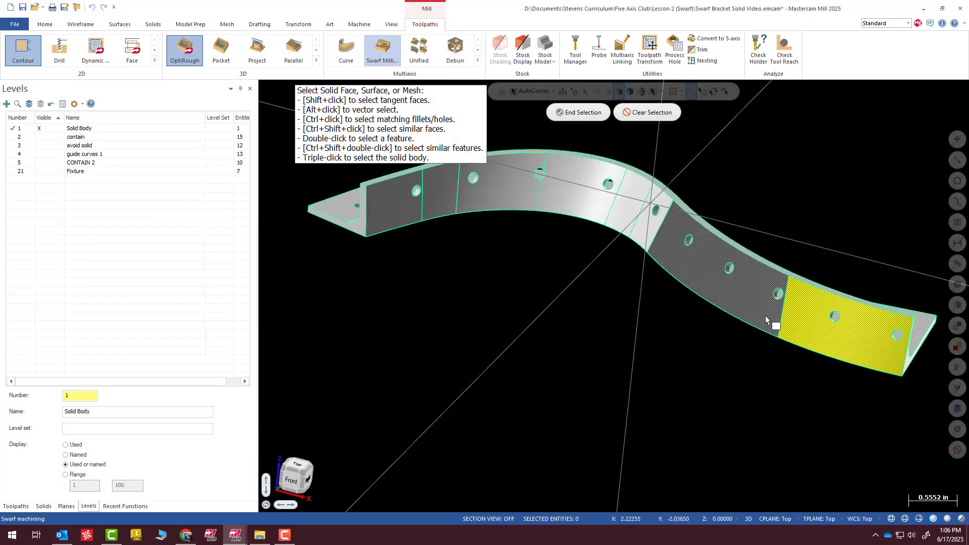
click(644, 236)
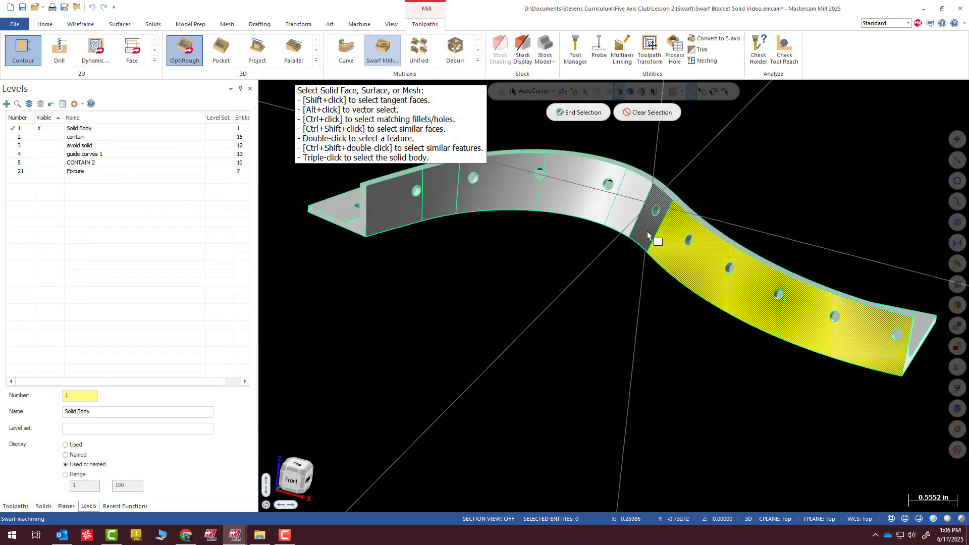
click(590, 194)
click(517, 194)
click(439, 207)
click(394, 220)
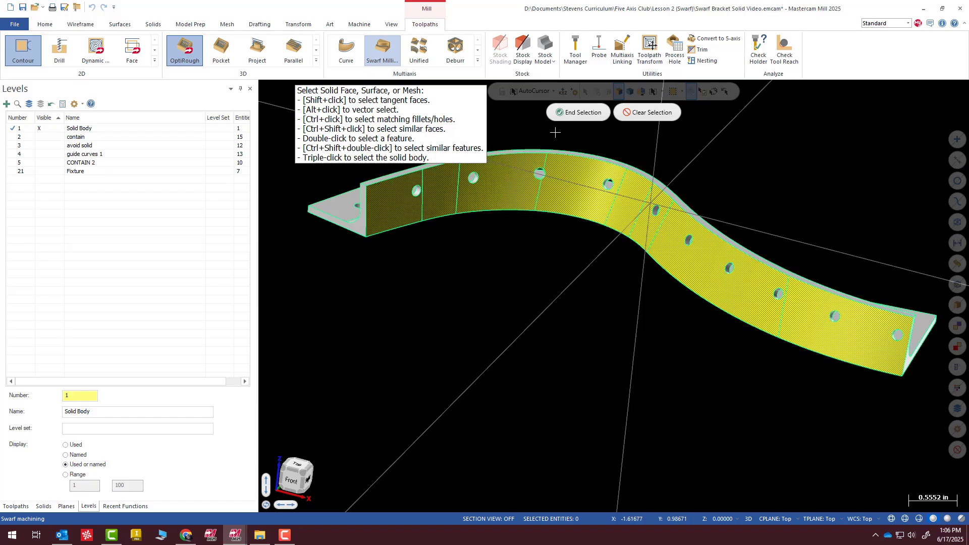
click(580, 113)
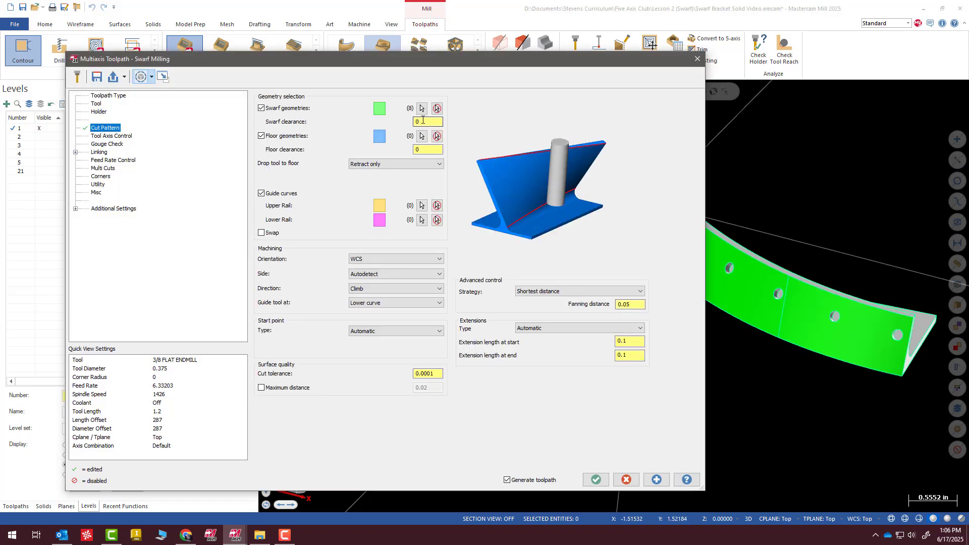
Step: Select the bracket's flat underside face as the swarf toolpath's floor geometry
click(419, 123)
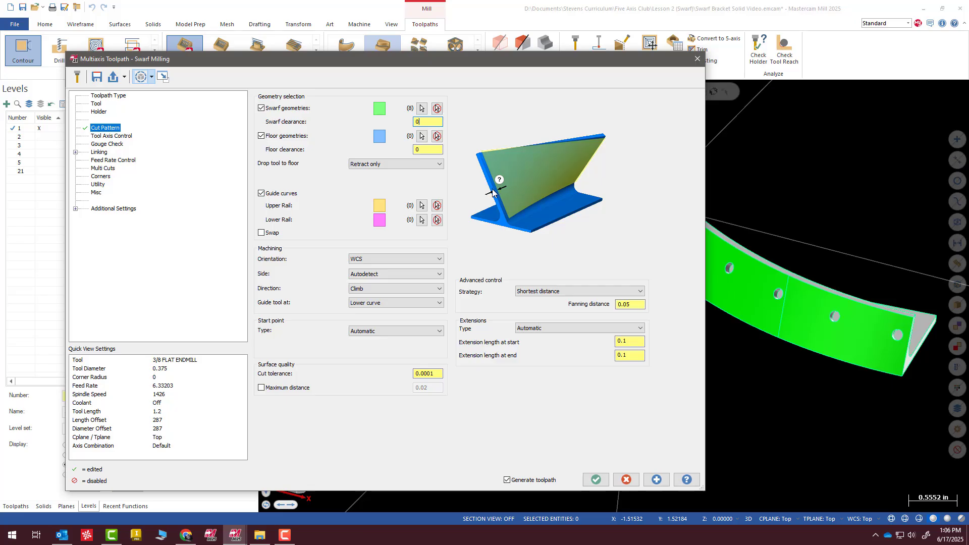
click(422, 139)
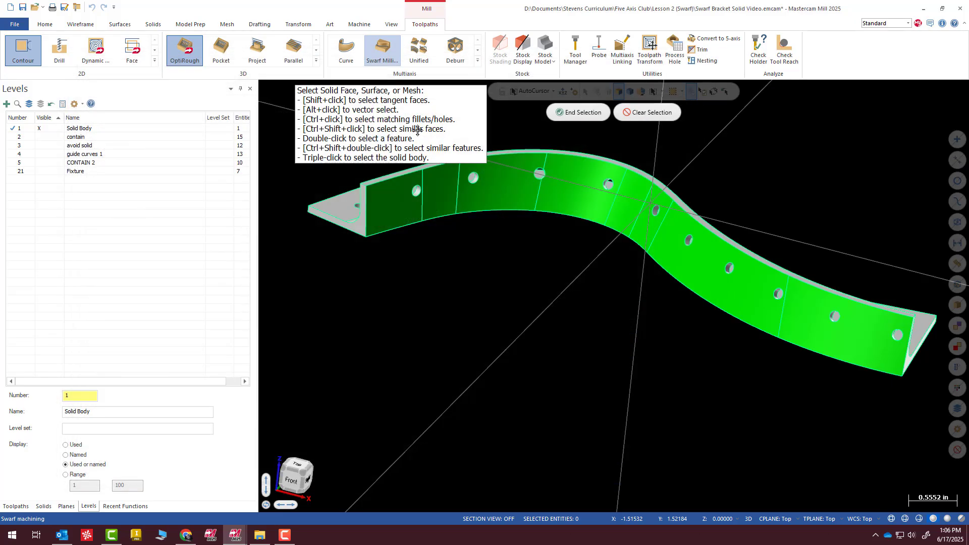
middle_drag(819, 302, 717, 212)
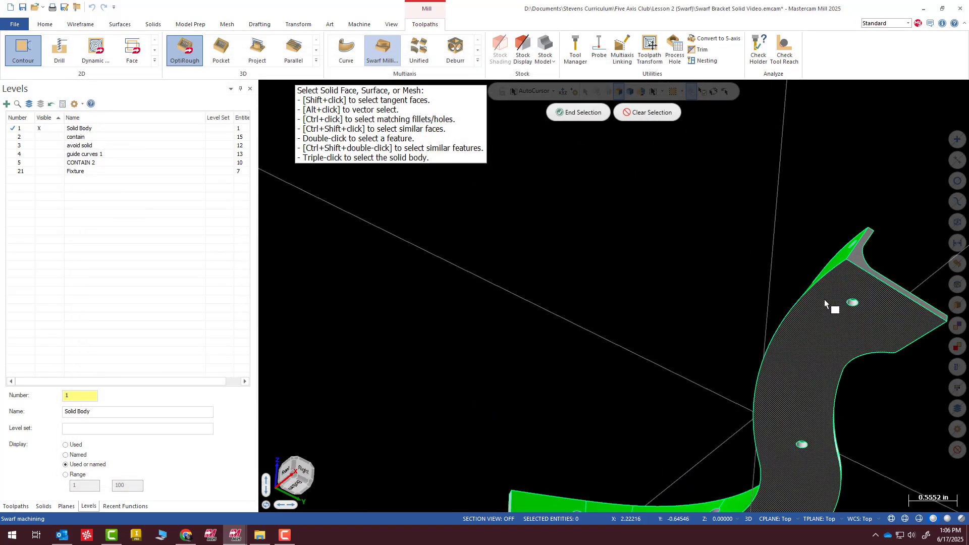
click(829, 307)
click(579, 113)
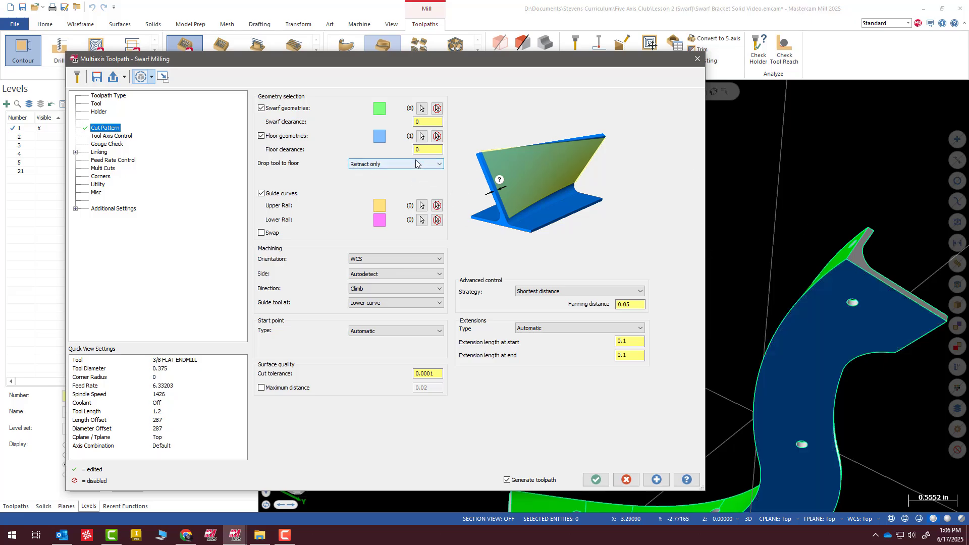
Step: Set the floor clearance to -0.1 and keep Drop tool to floor at Retract only
click(432, 150)
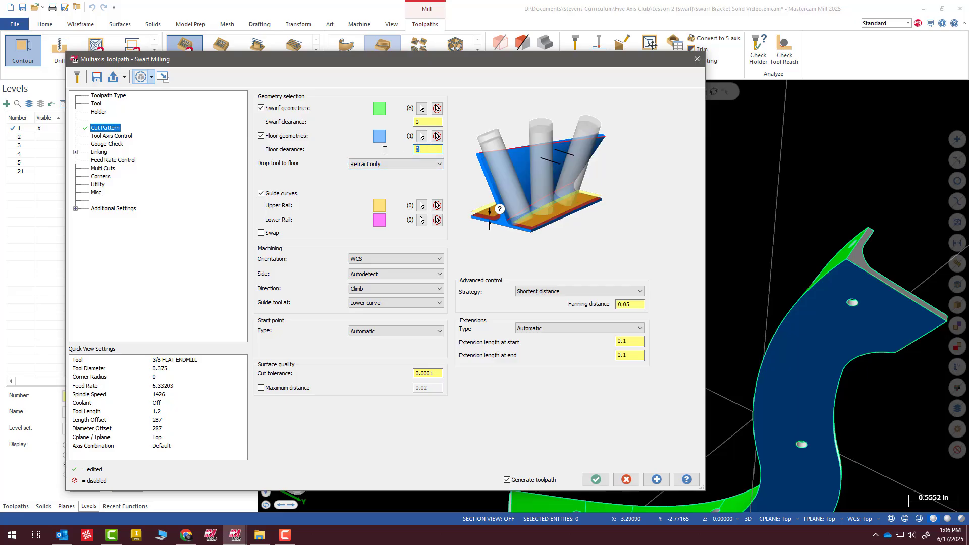
scroll(860, 290, up, 5)
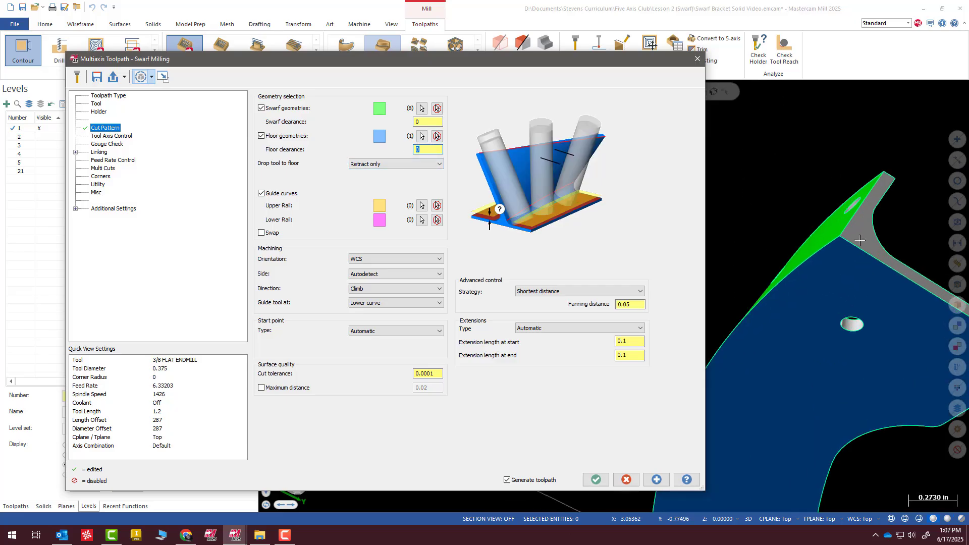
middle_drag(861, 289, 811, 270)
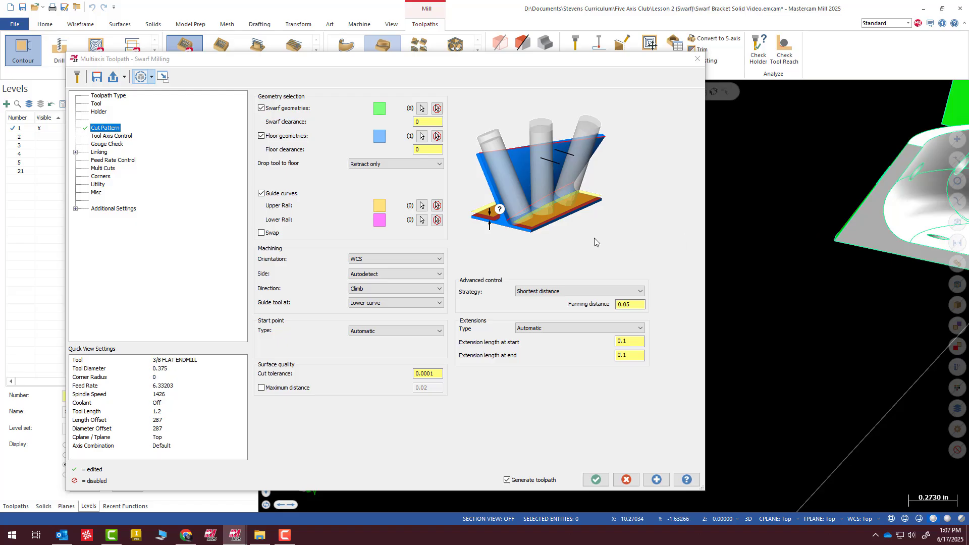
click(398, 154)
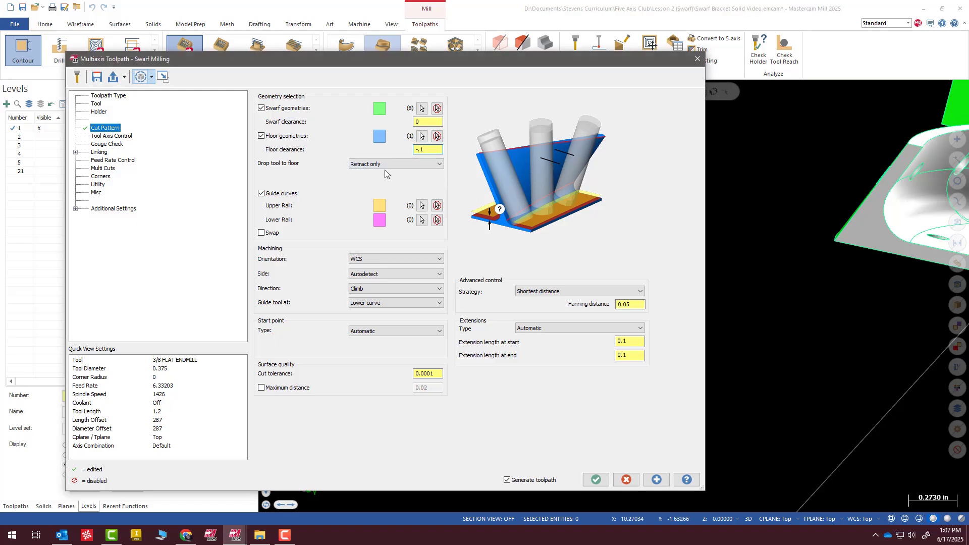
click(385, 166)
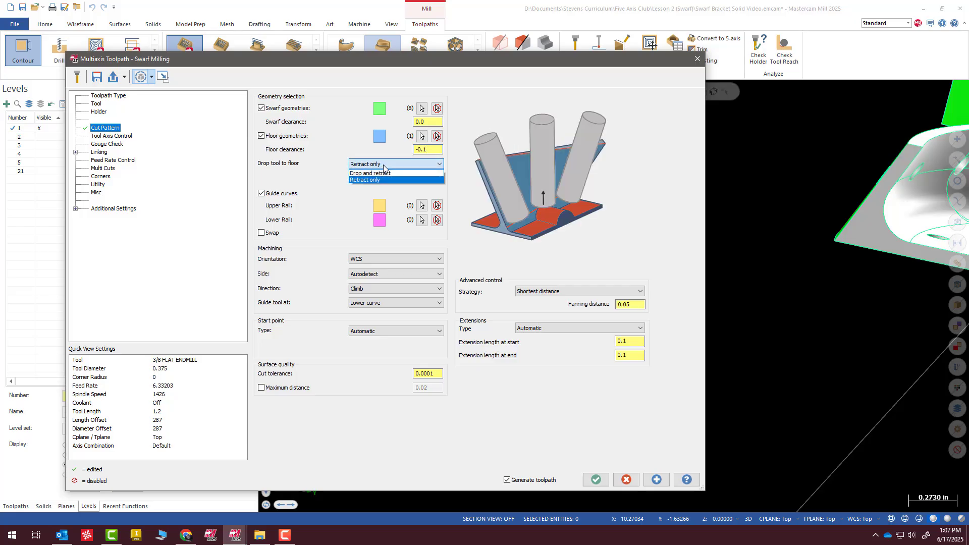
click(384, 165)
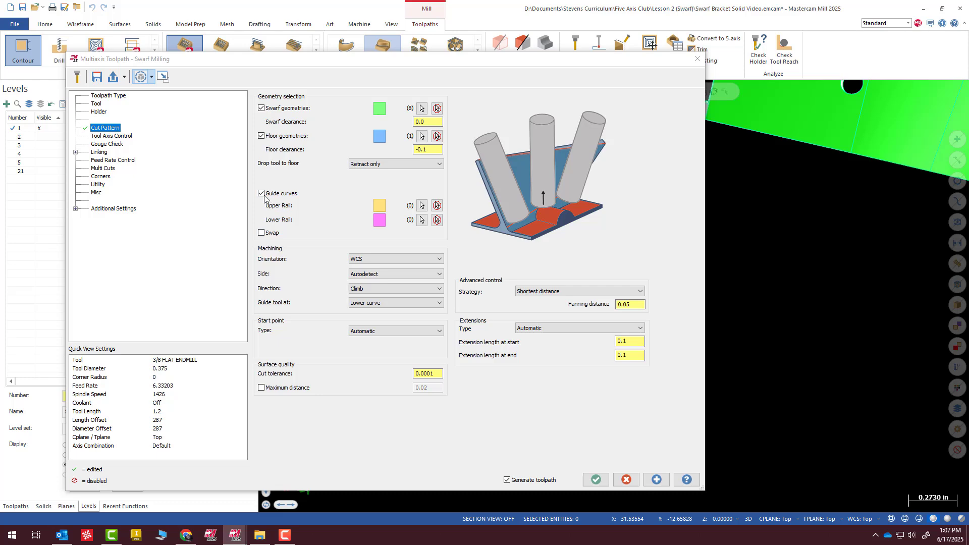
Step: Chain the curved wall's outer top edge from end to end as the Upper Rail guide curve
click(422, 205)
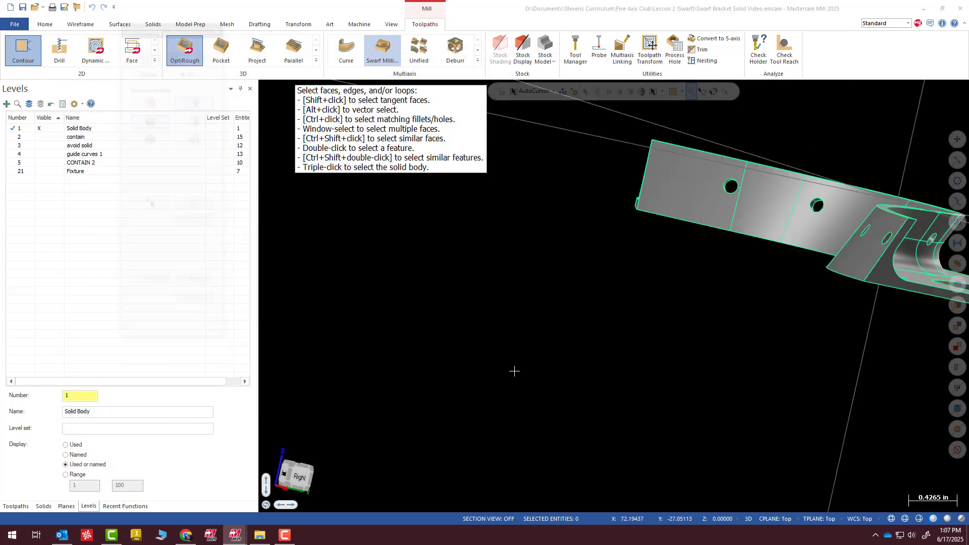
middle_drag(547, 304, 738, 329)
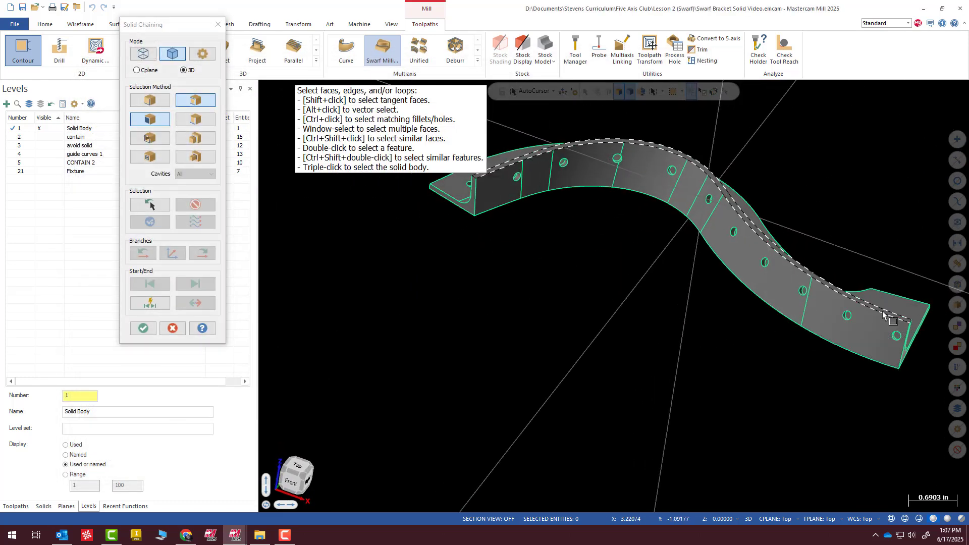
click(150, 100)
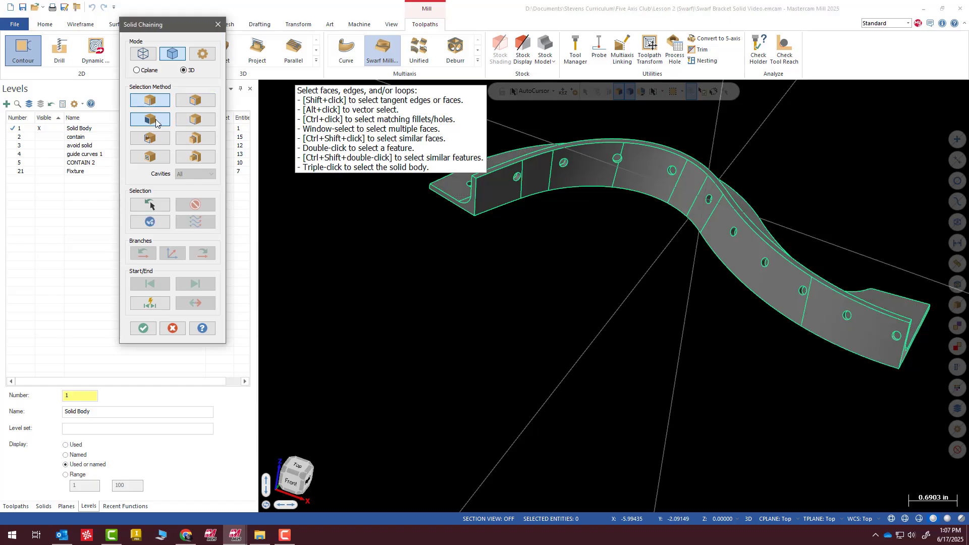
click(906, 327)
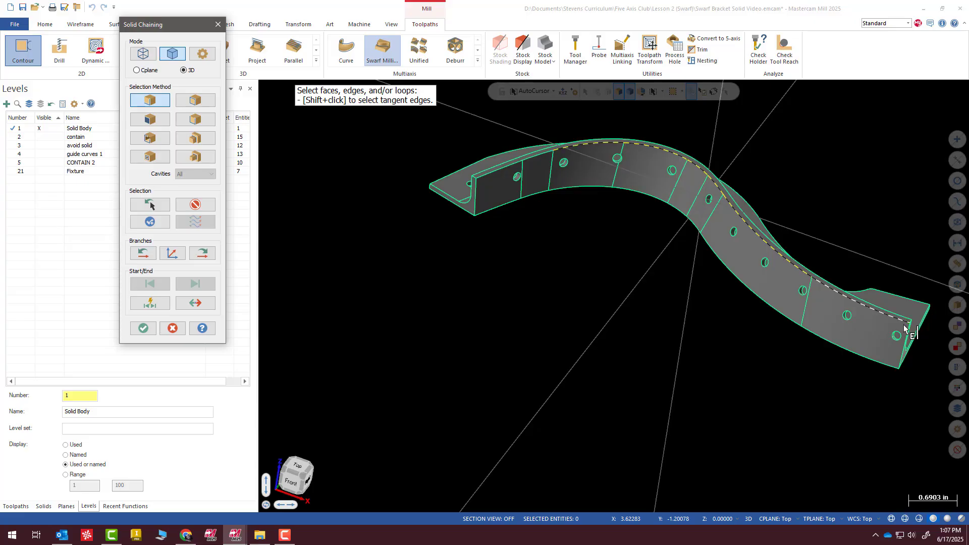
click(142, 329)
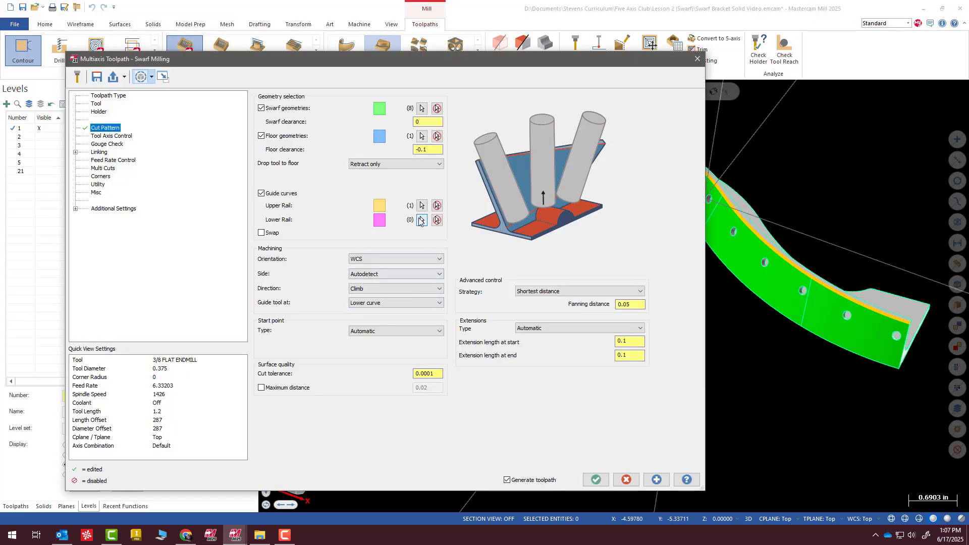
Step: Chain the curved wall's bottom edge from end to end as the Lower Rail guide curve
key(Escape)
click(887, 371)
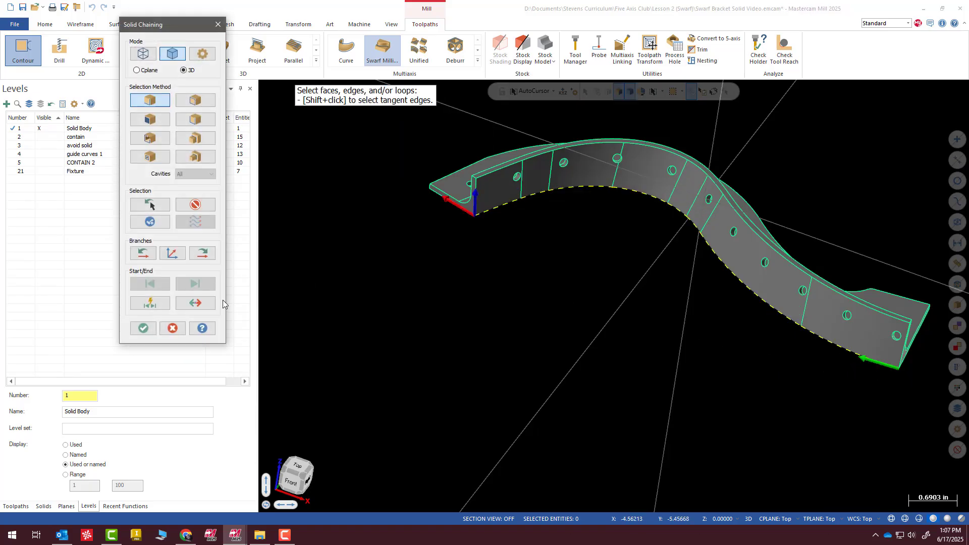
click(143, 329)
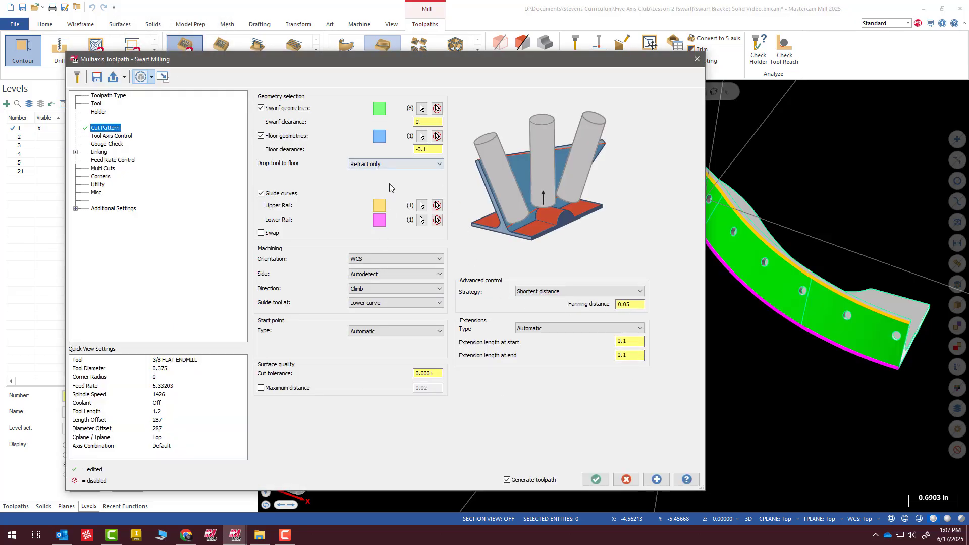
Step: Keep WCS orientation, Autodetect side and Lower curve guidance, and set the advanced control strategy to Automatic (Legacy)
click(388, 260)
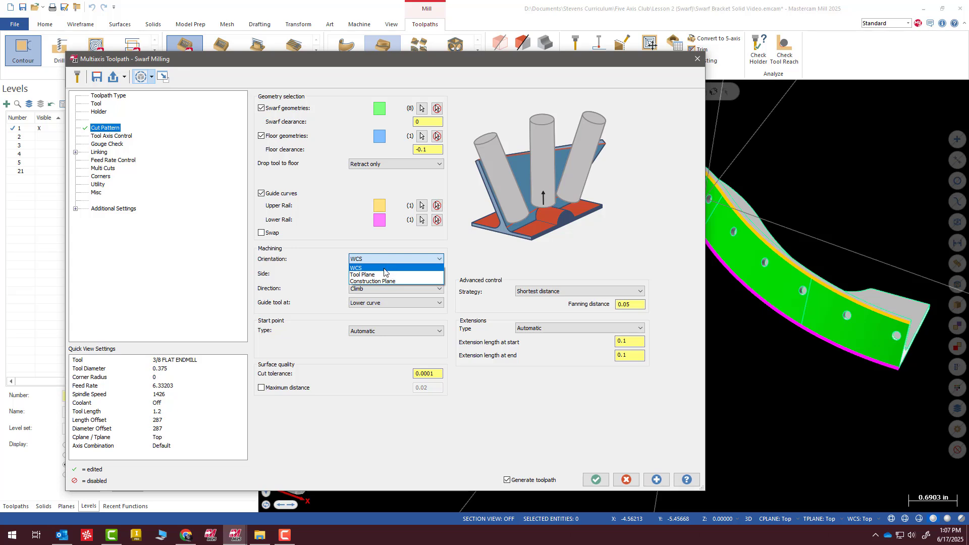
click(374, 270)
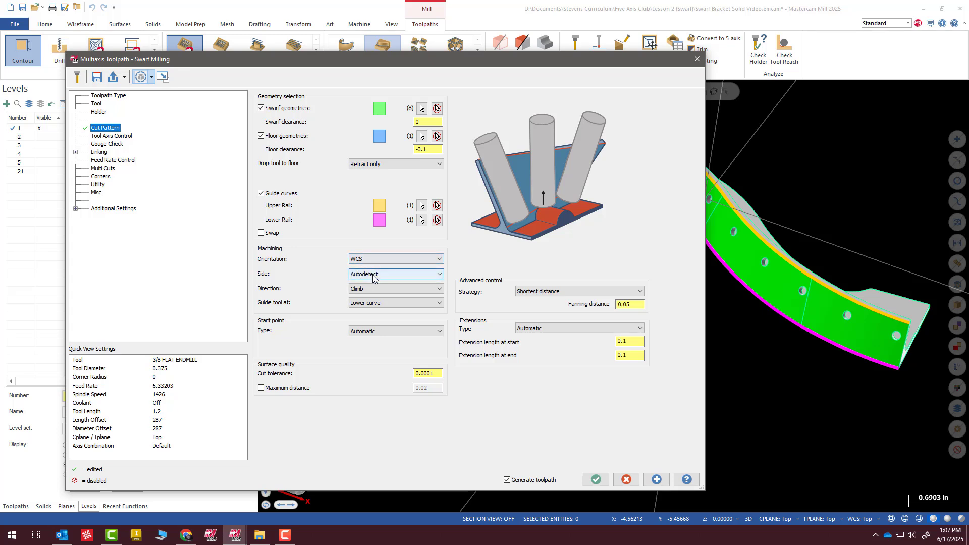
click(373, 277)
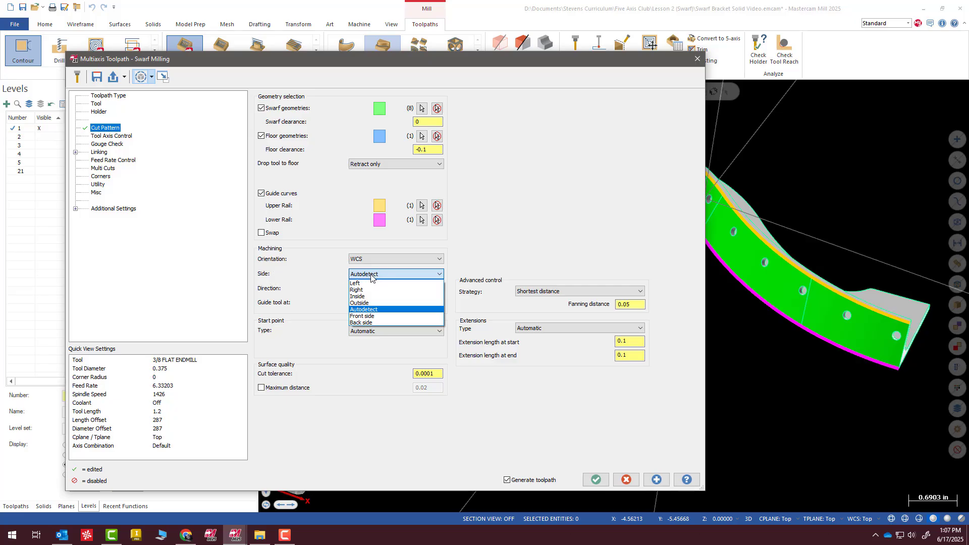
click(372, 276)
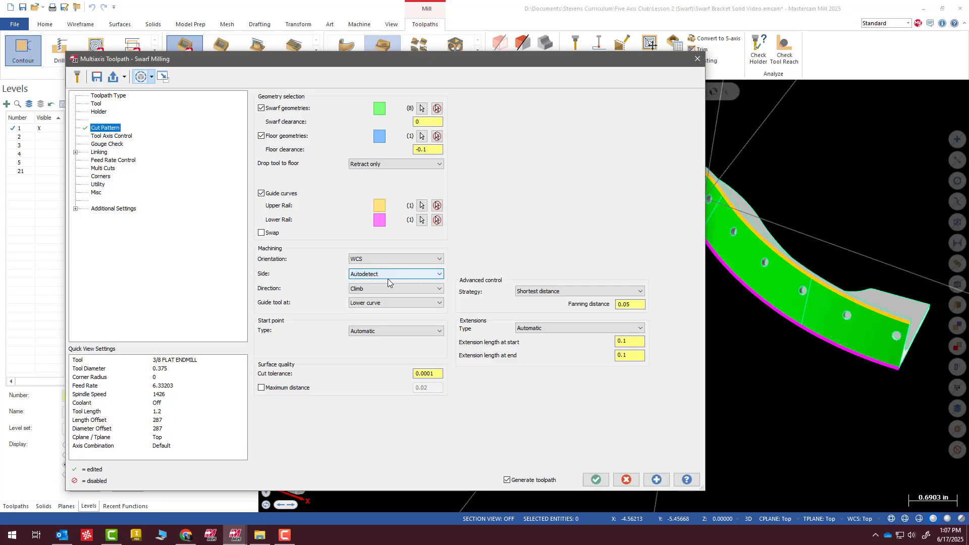
click(378, 304)
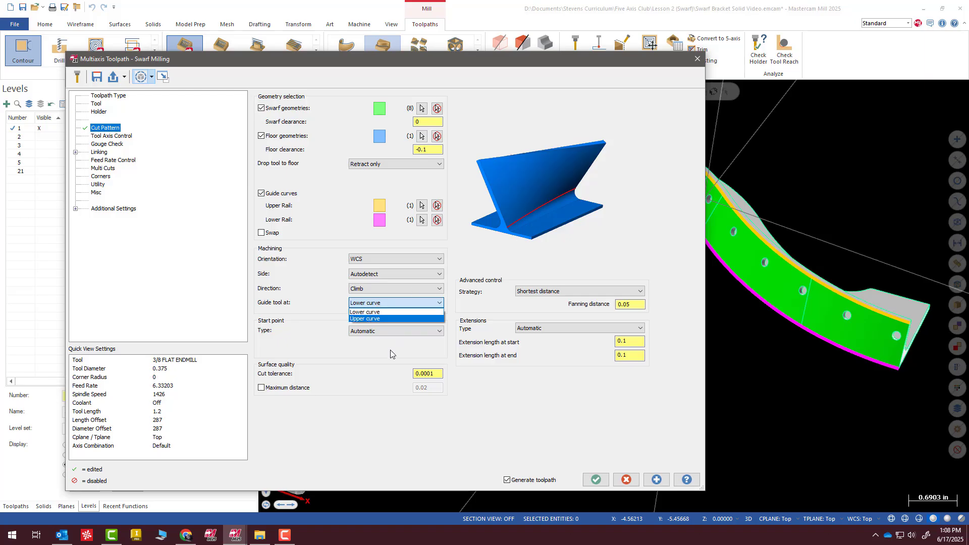
click(390, 383)
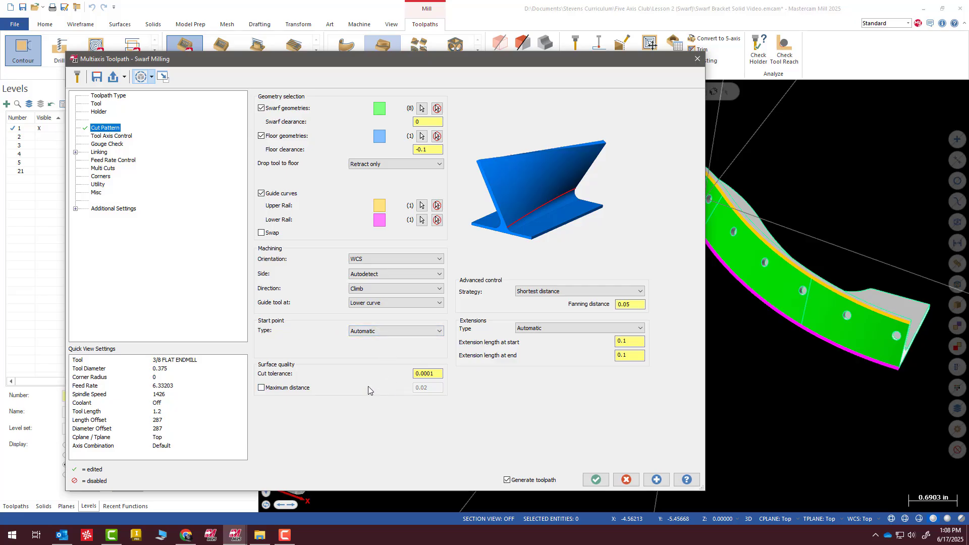
click(559, 292)
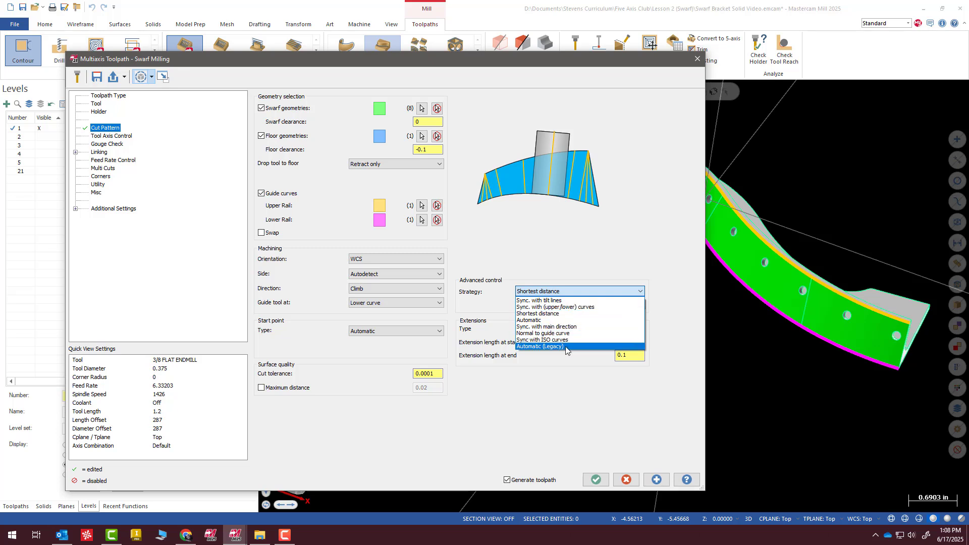
click(543, 346)
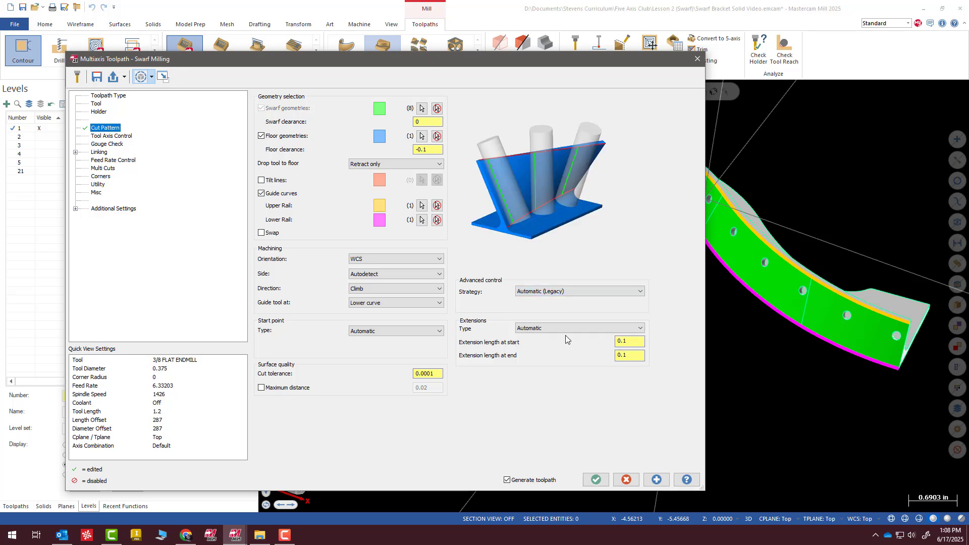
Step: Set the tool axis control's maximum angle step to 3 and the cut tolerance to .001
click(119, 136)
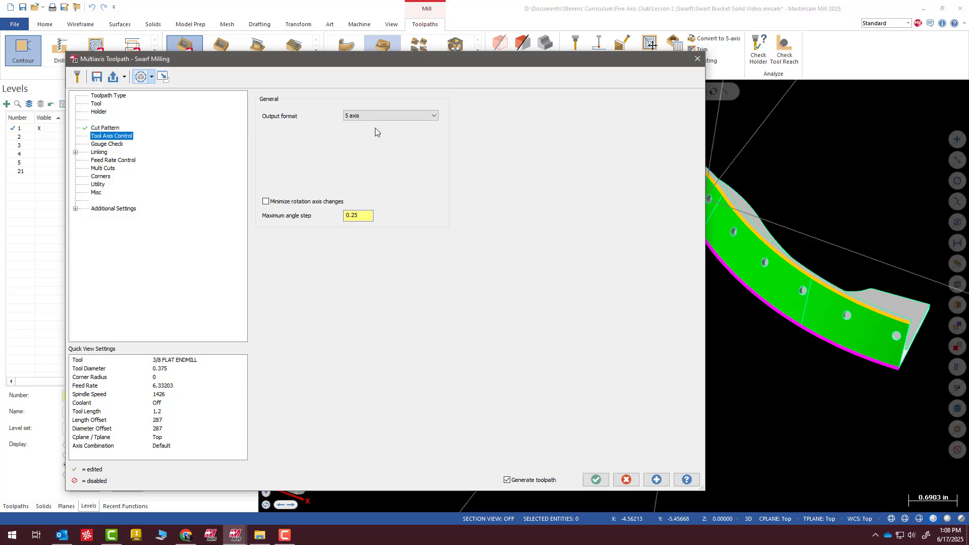
click(360, 216)
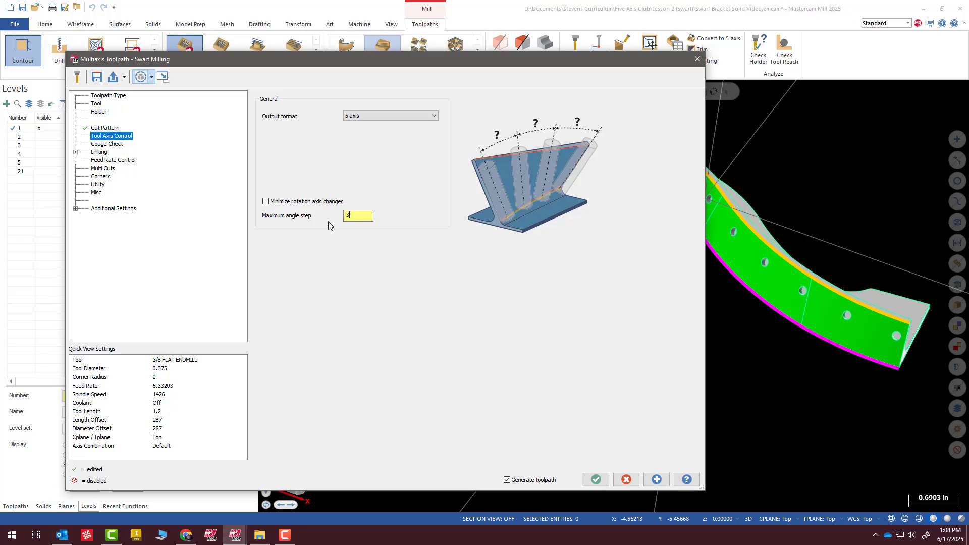
click(110, 129)
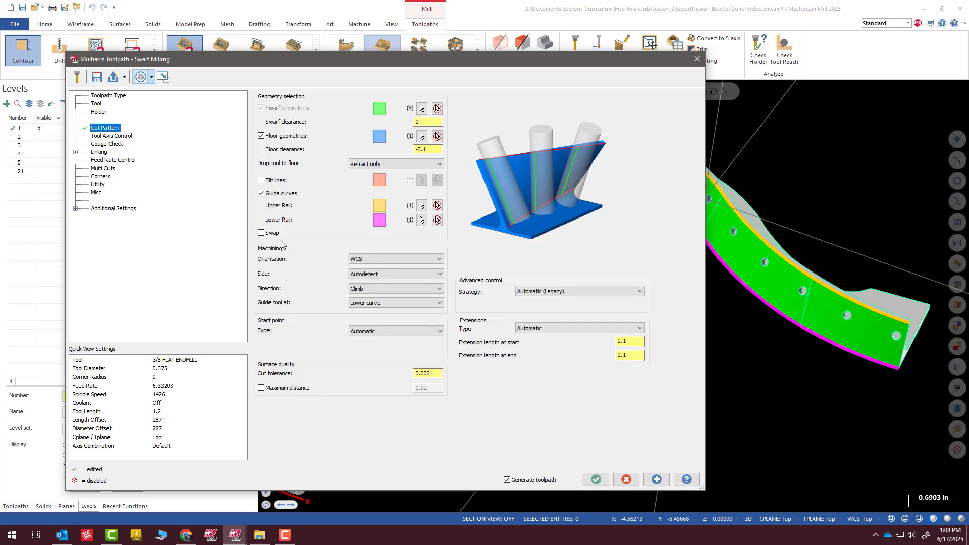
click(438, 374)
text(.0)
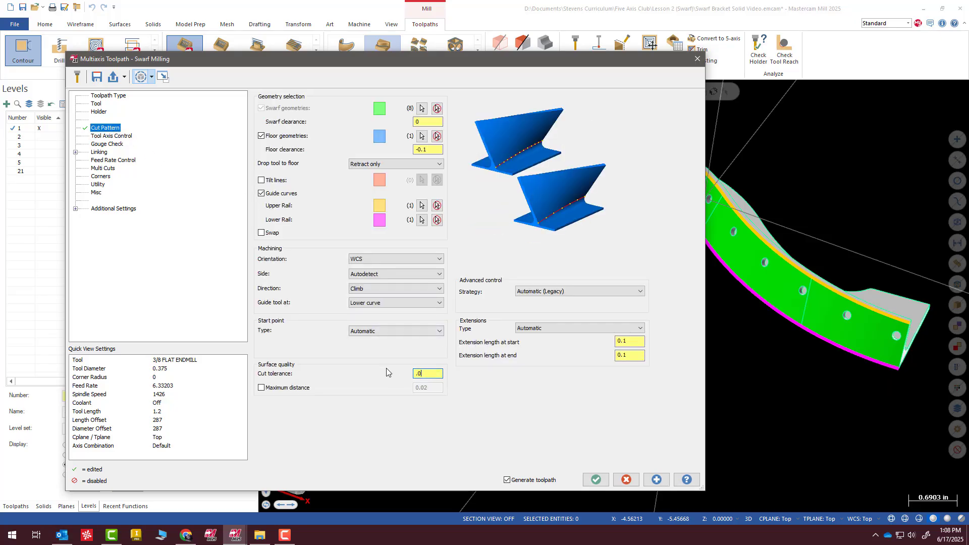
text(01)
Step: Check the tool axis, gouge check and linking settings, and accept the swarf parameters to generate the toolpath
click(119, 137)
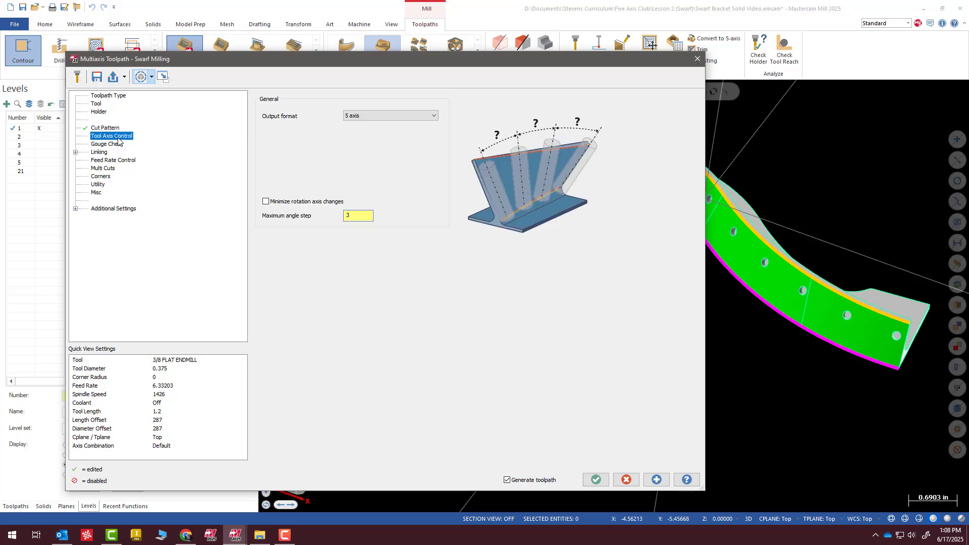
click(107, 144)
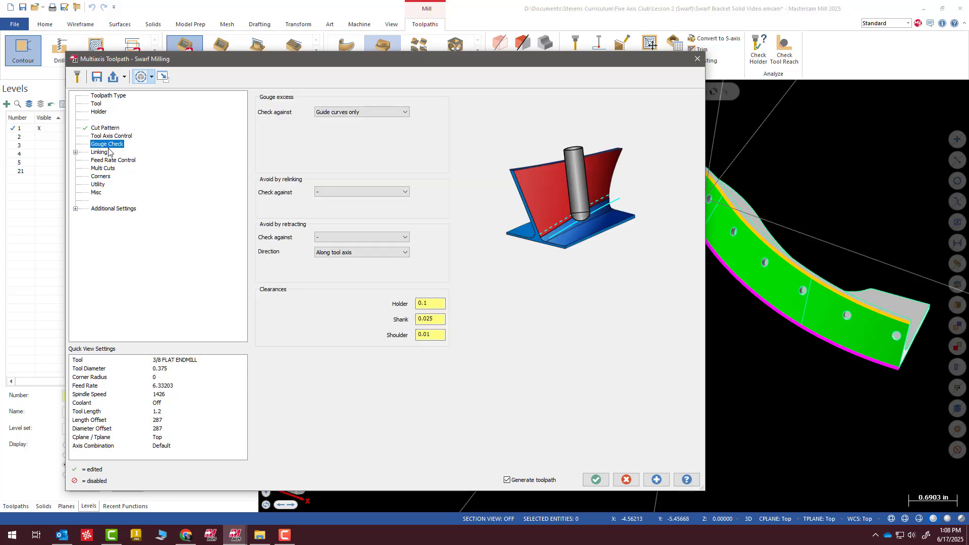
click(99, 153)
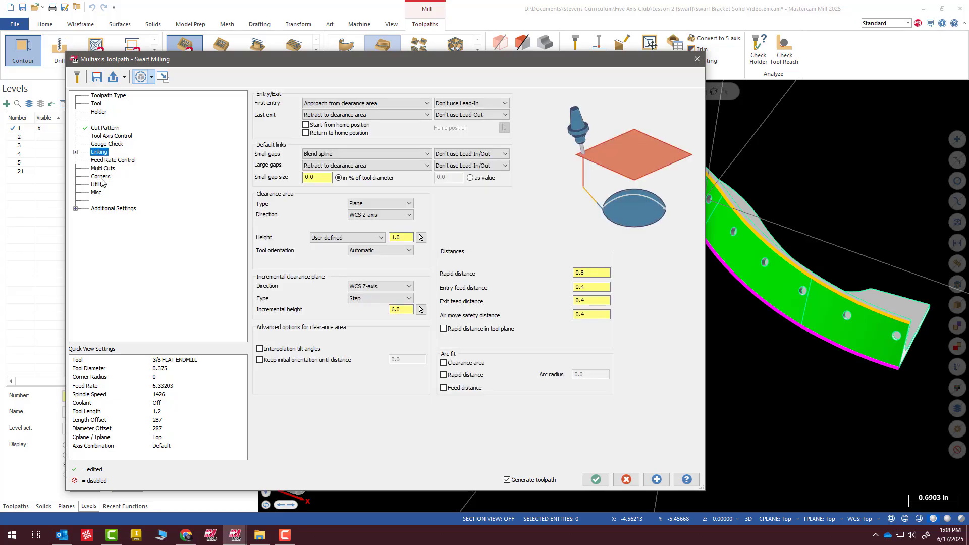
click(622, 478)
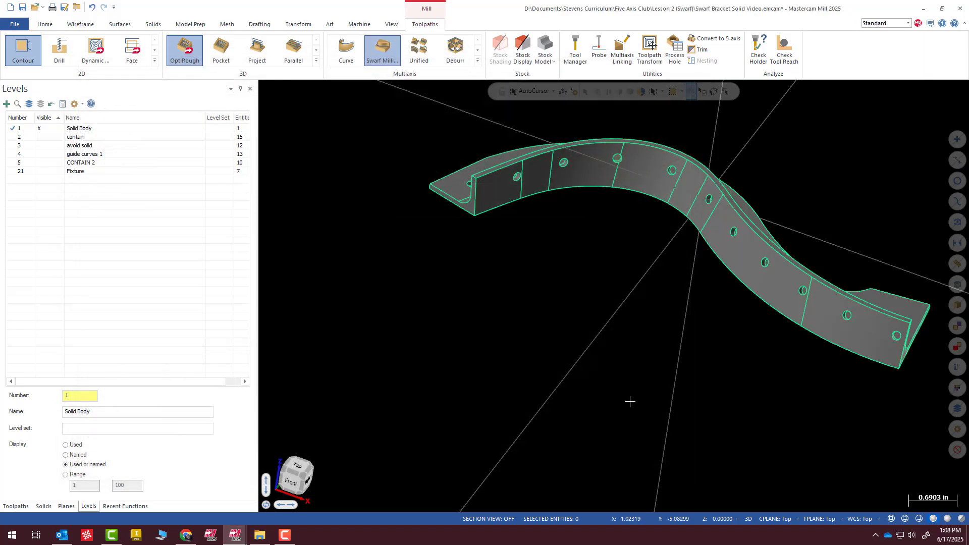
Step: Examine the new swarf toolpath, operation 8, from the side at the bracket's end to check its depth below the floor
click(5, 505)
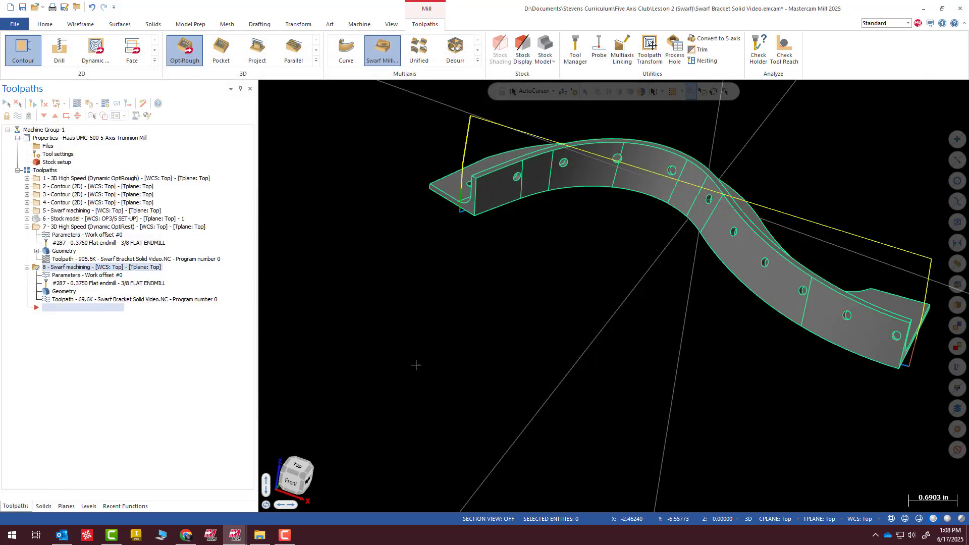
middle_drag(894, 294, 754, 258)
scroll(754, 257, up, 6)
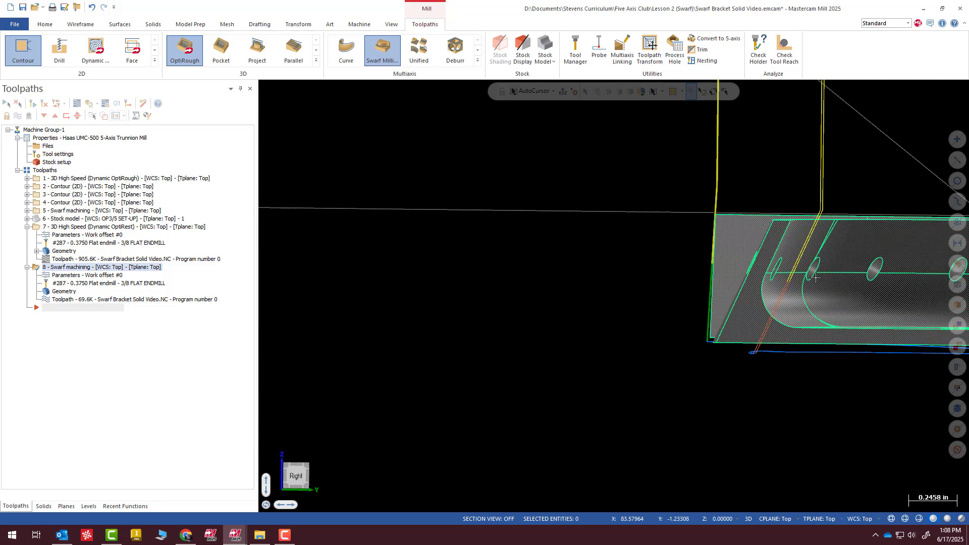
Step: Examine the swarf toolpath from beneath and around the bracket to check which side of the curved wall it follows
scroll(556, 281, down, 4)
mouse_move(612, 309)
middle_down()
mouse_move(619, 323)
mouse_move(611, 298)
mouse_move(617, 309)
mouse_move(595, 338)
middle_up()
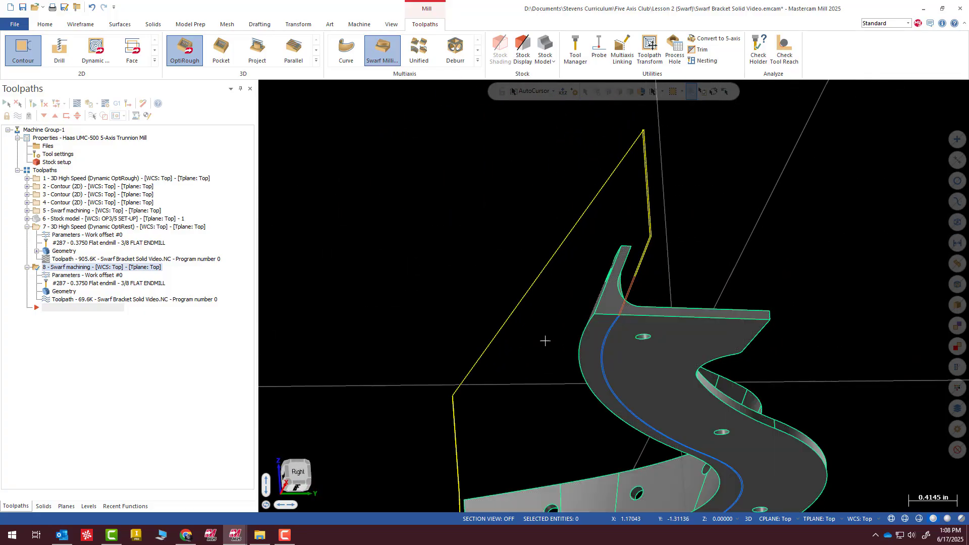
scroll(601, 334, up, 6)
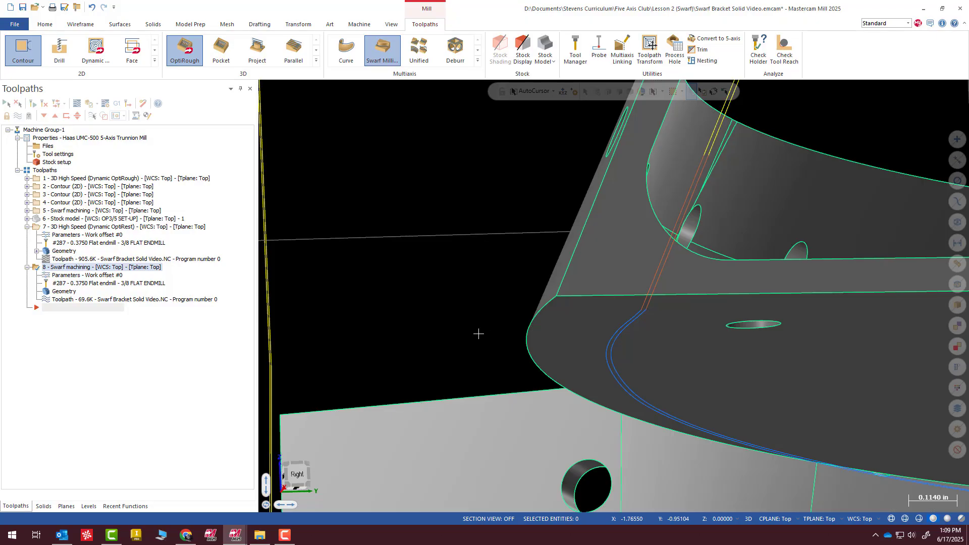
scroll(569, 371, down, 6)
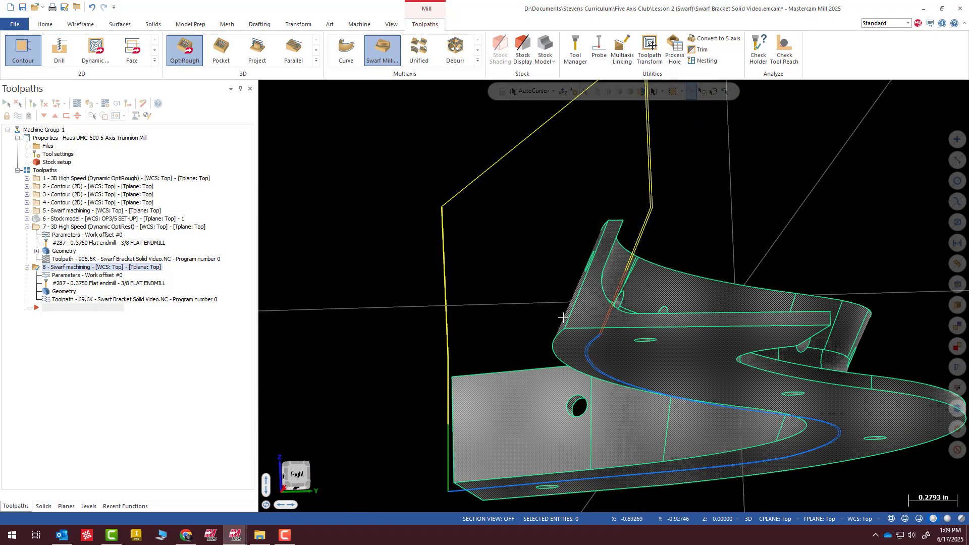
scroll(638, 272, down, 3)
middle_drag(638, 271, 671, 310)
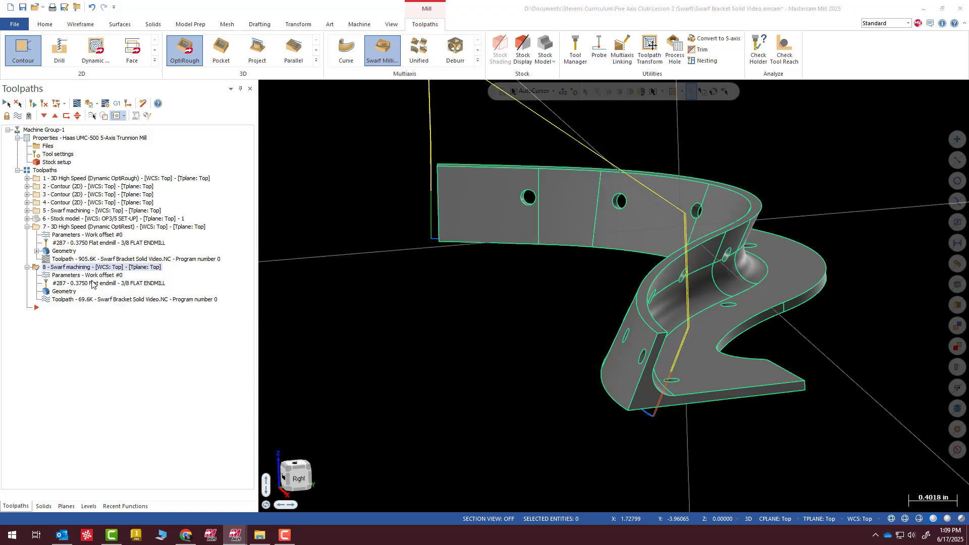
Step: Try the Left machining side in operation 8's cut pattern and regenerate the swarf toolpath
click(60, 291)
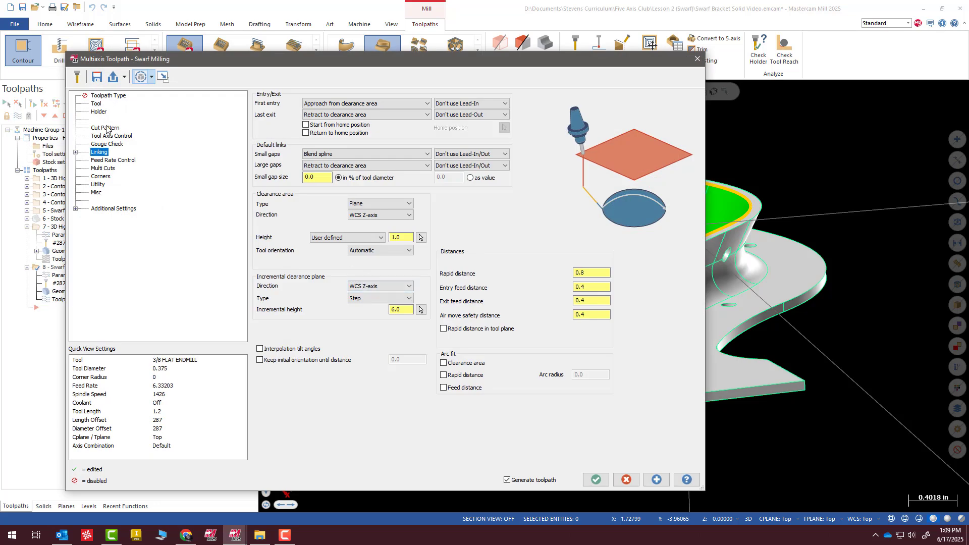
click(106, 129)
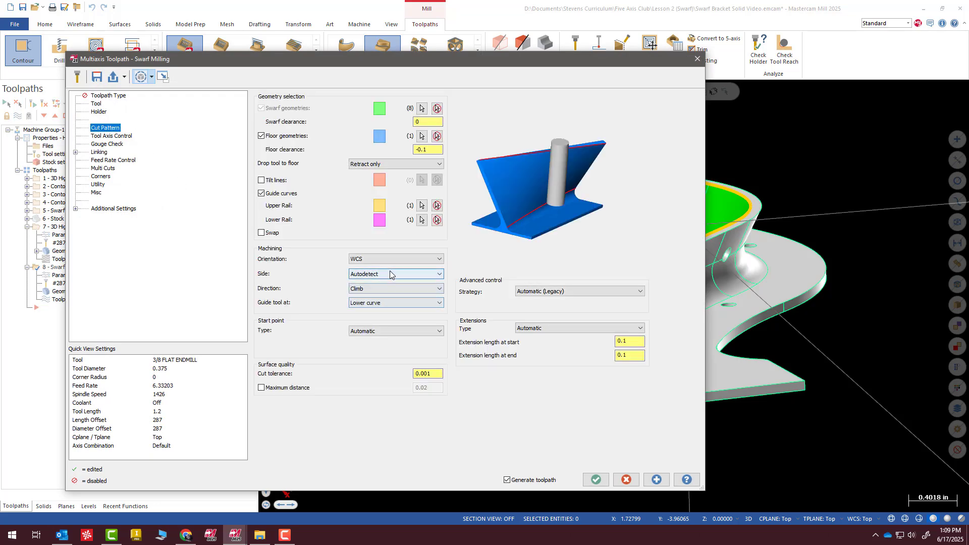
click(392, 274)
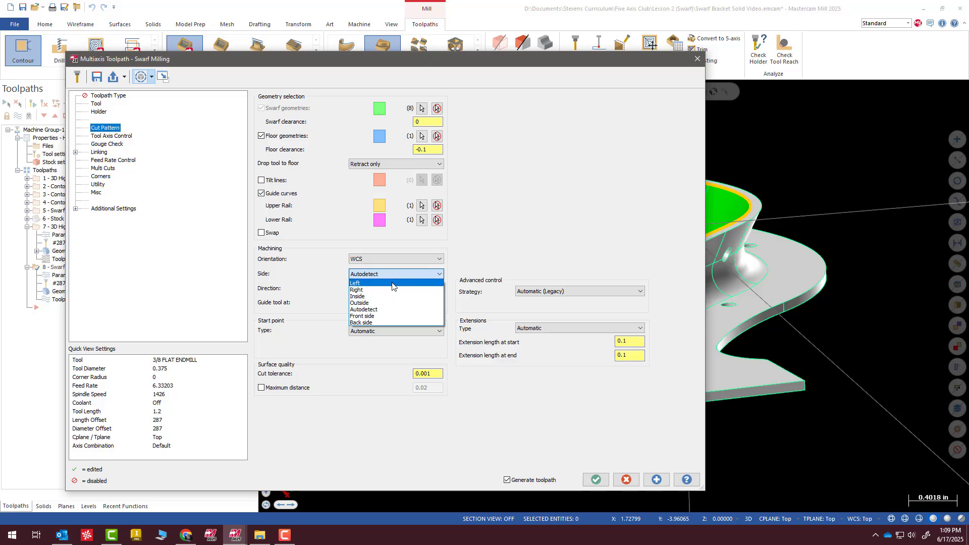
click(392, 283)
click(597, 481)
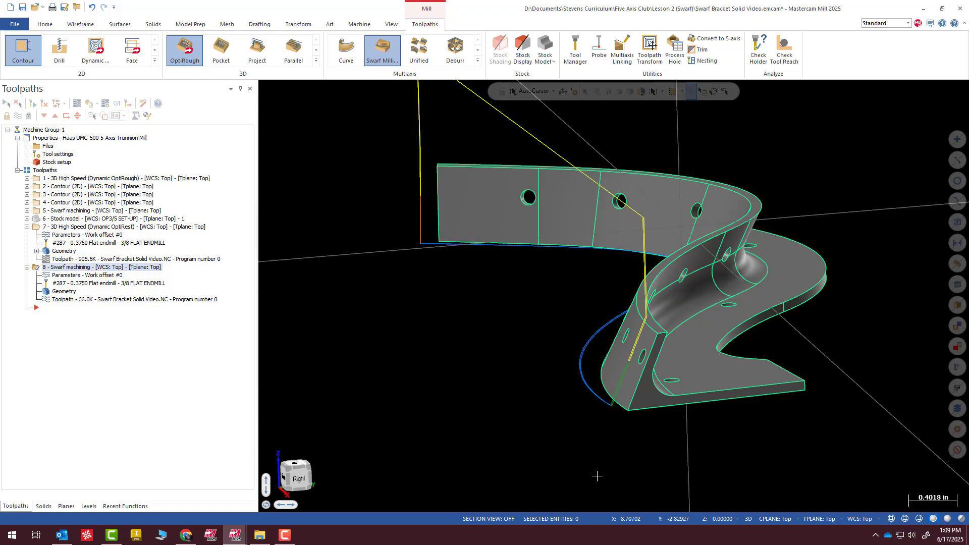
mouse_move(621, 350)
middle_down()
mouse_move(641, 328)
mouse_move(616, 340)
mouse_move(634, 338)
middle_up()
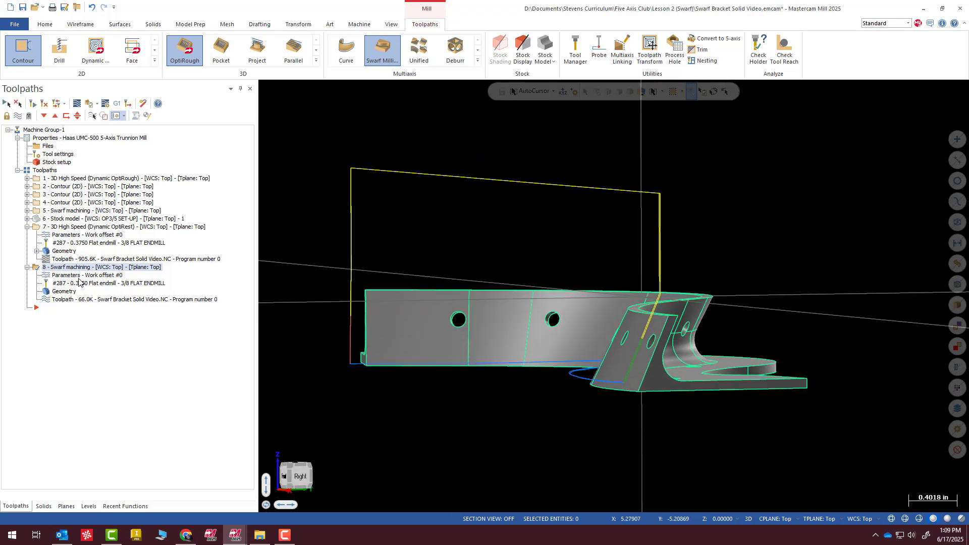
Step: Try the Inside machining side for operation 8 and regenerate the swarf toolpath to inspect its position
click(77, 277)
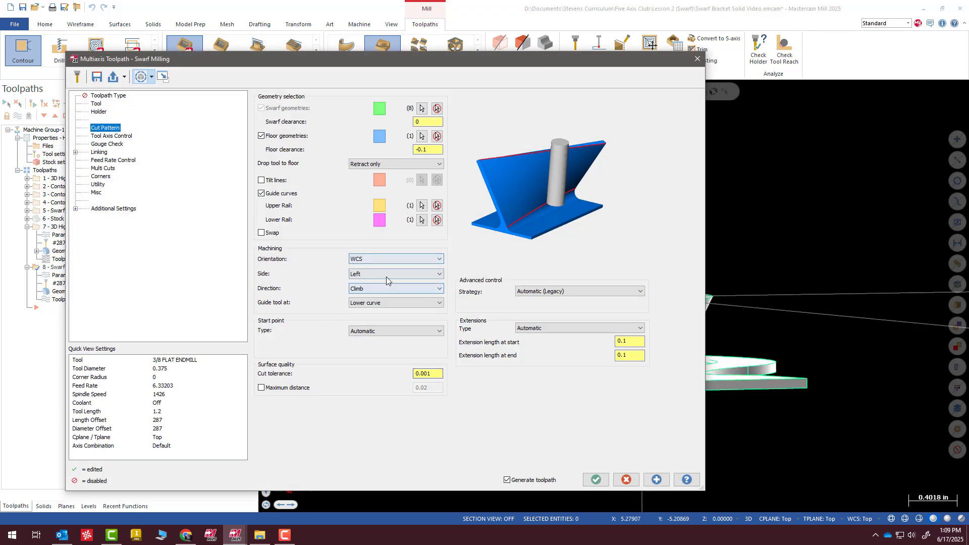
click(384, 273)
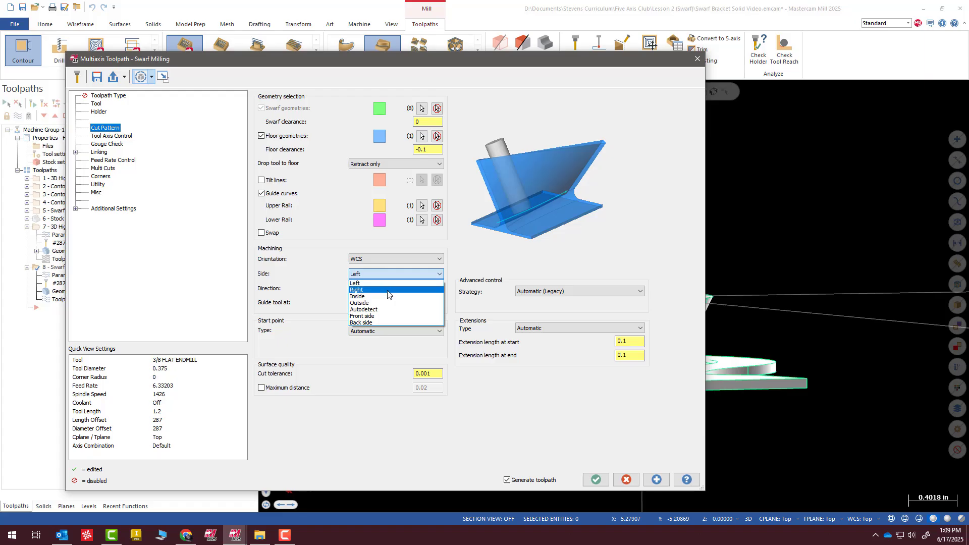
click(387, 295)
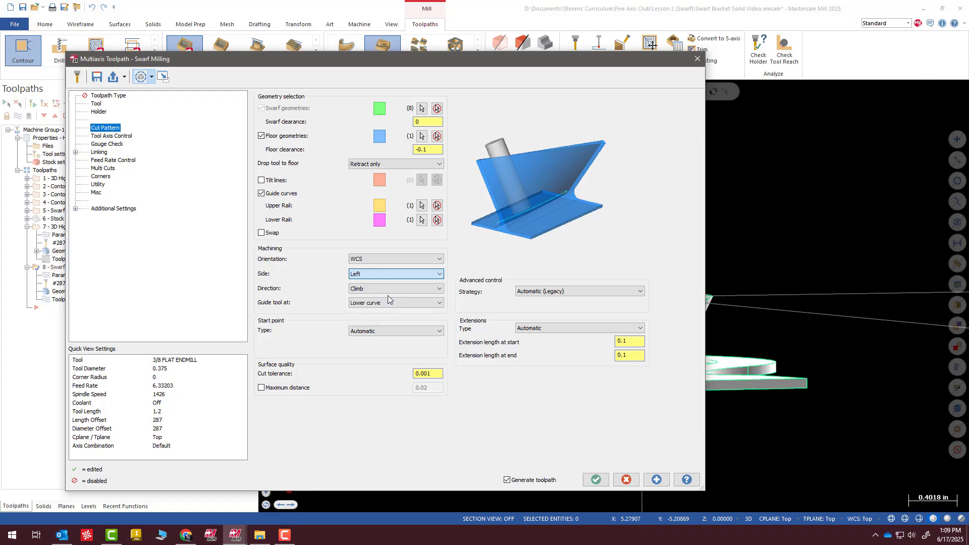
click(596, 481)
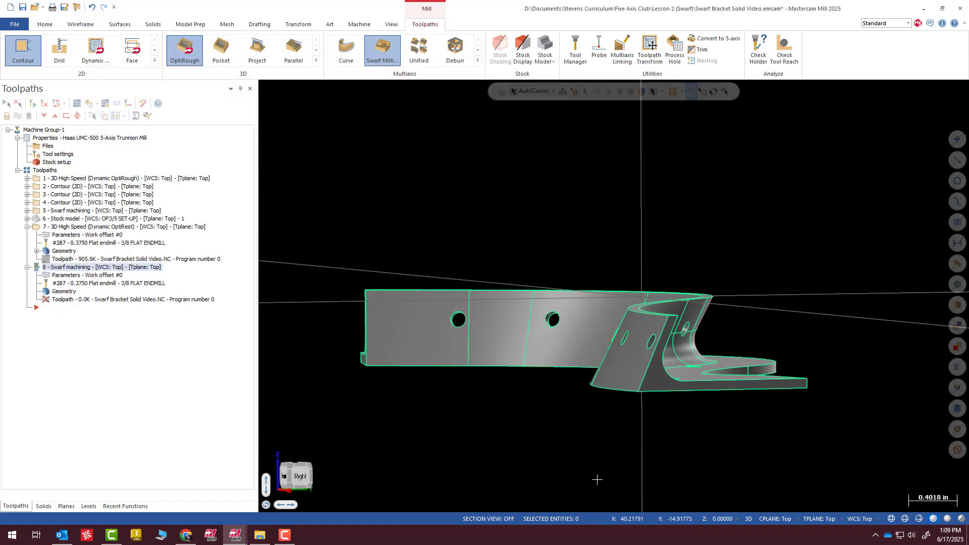
middle_drag(597, 449, 712, 370)
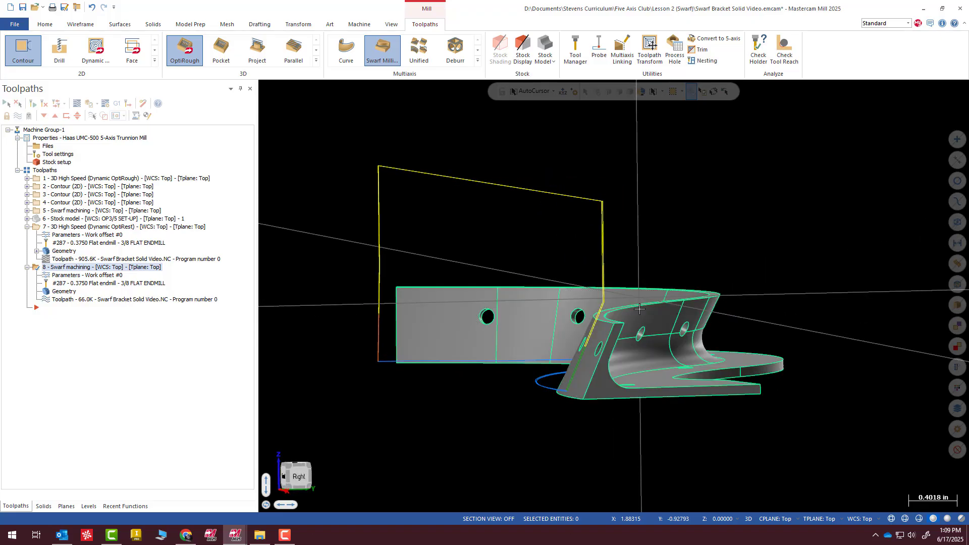
mouse_move(587, 382)
middle_down()
mouse_move(625, 365)
mouse_move(586, 340)
mouse_move(662, 325)
middle_up()
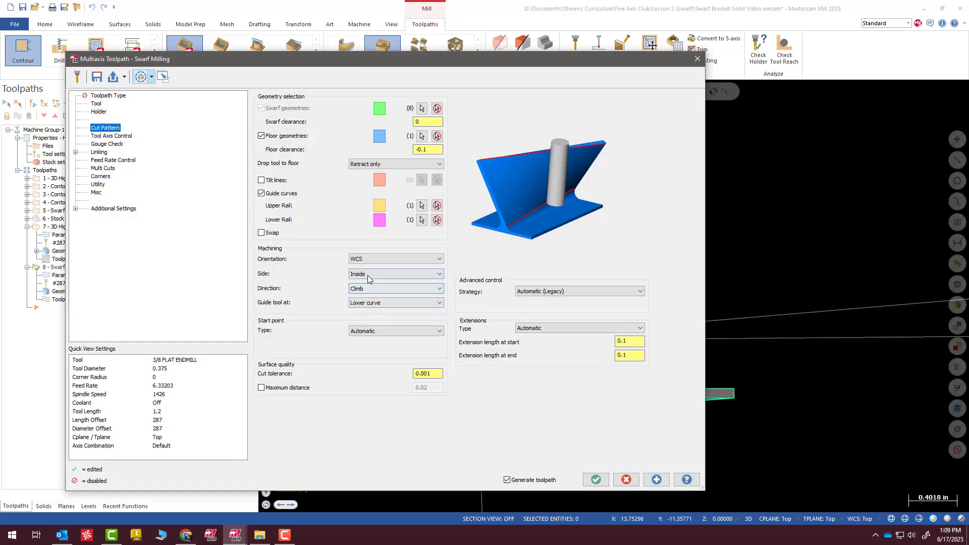
Step: Set operation 8's machining side to Front side and regenerate the swarf toolpath
click(368, 275)
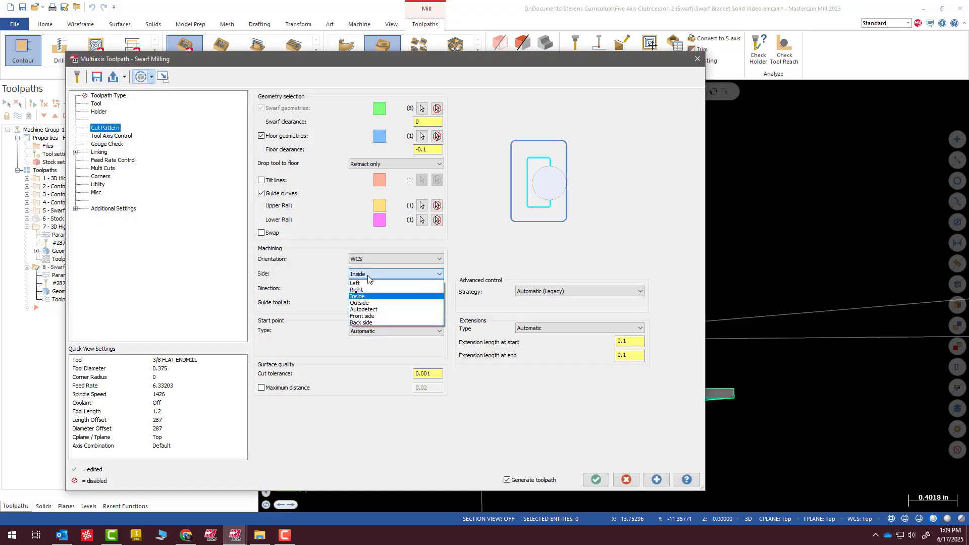
click(372, 317)
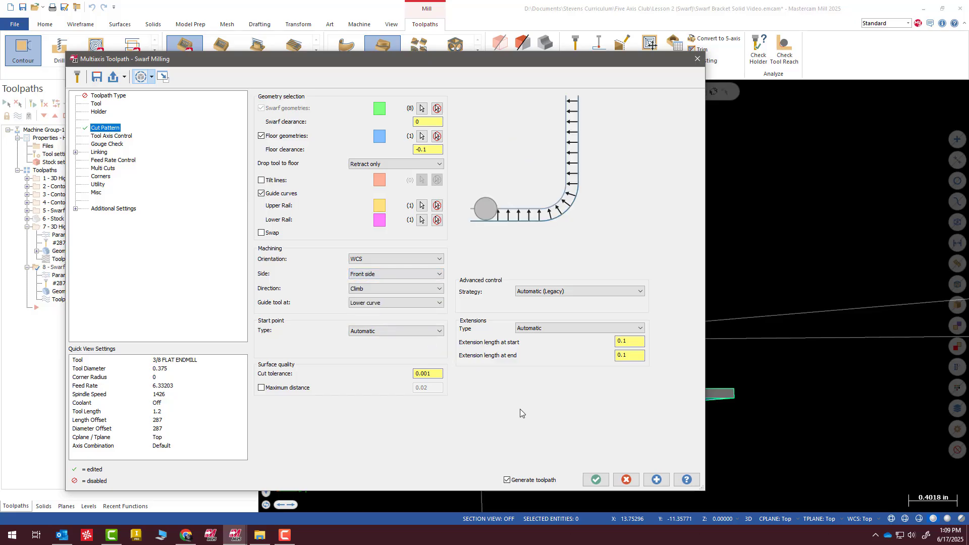
click(594, 480)
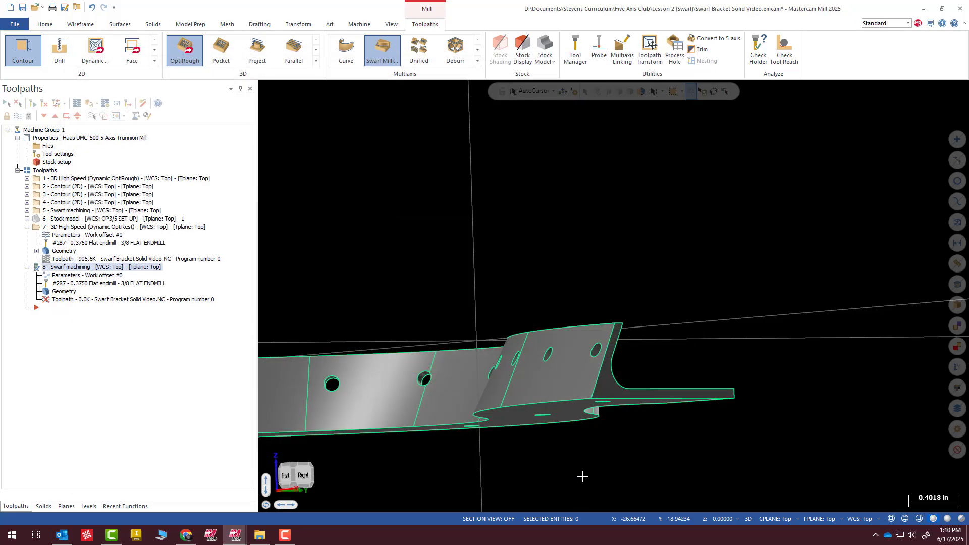
Step: Backplot swarf operation 8 from the right side to check the cutter tip against the wall's lower edge
middle_drag(589, 468, 525, 400)
click(297, 479)
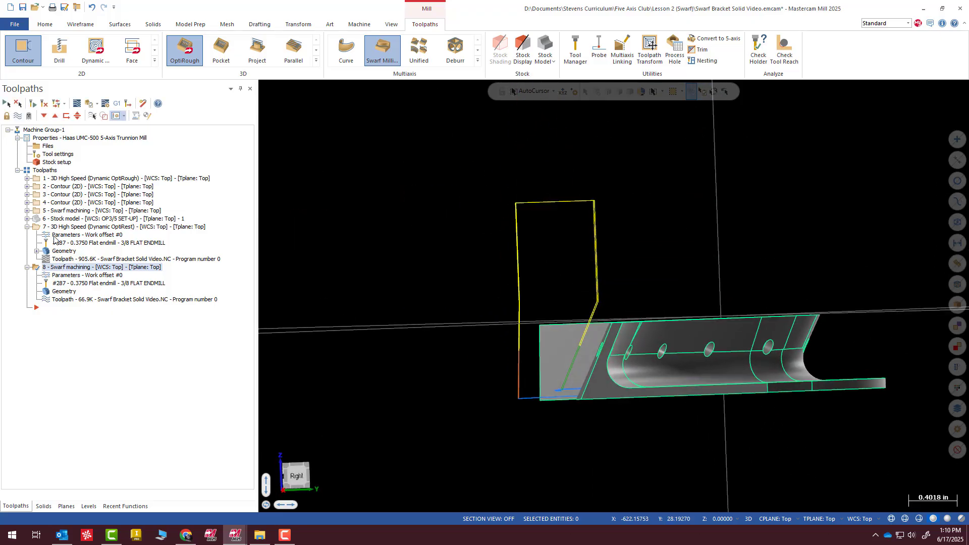
click(76, 103)
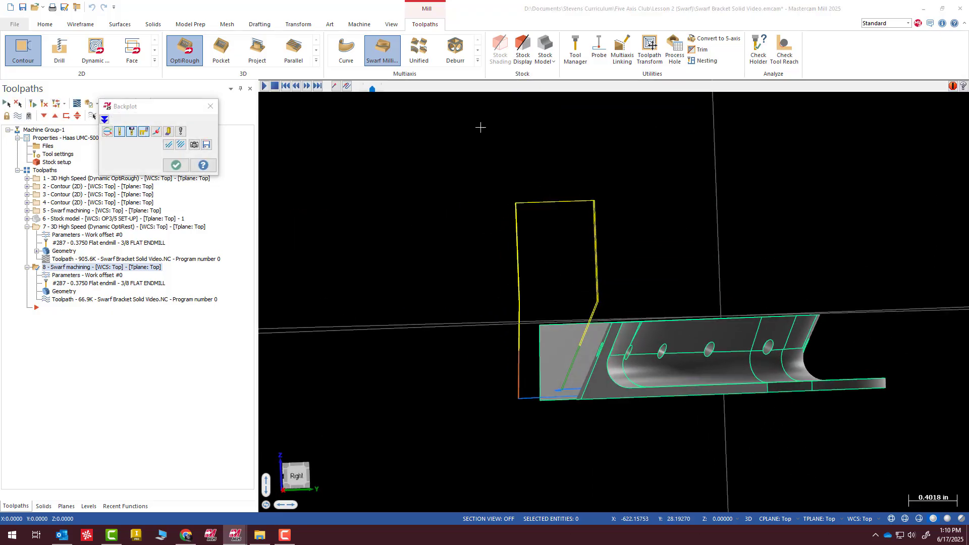
click(307, 86)
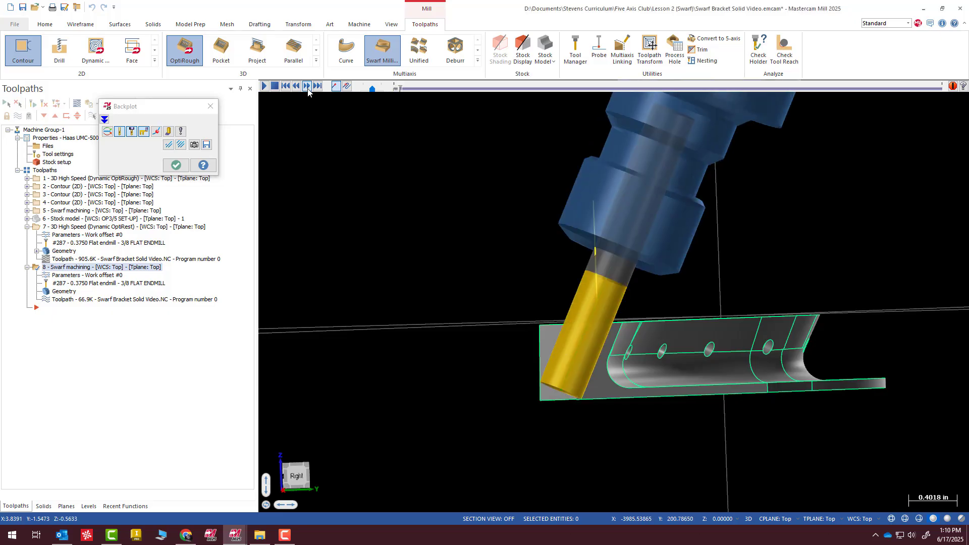
scroll(575, 445, up, 2)
scroll(614, 338, up, 5)
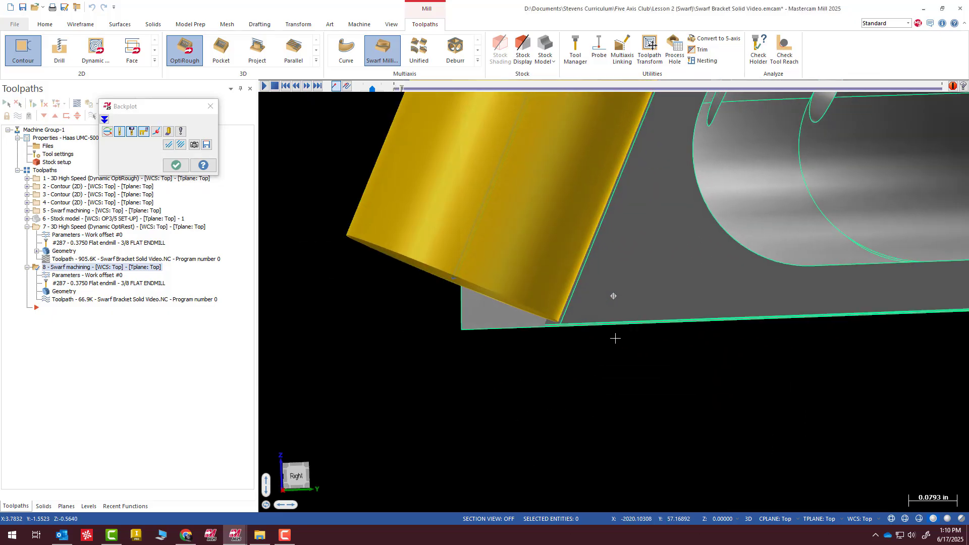
scroll(505, 338, up, 4)
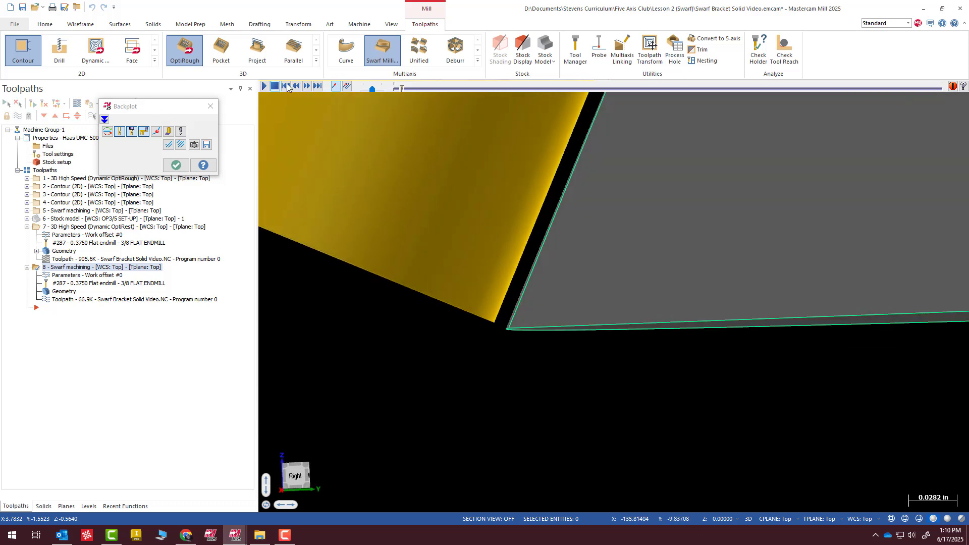
click(265, 86)
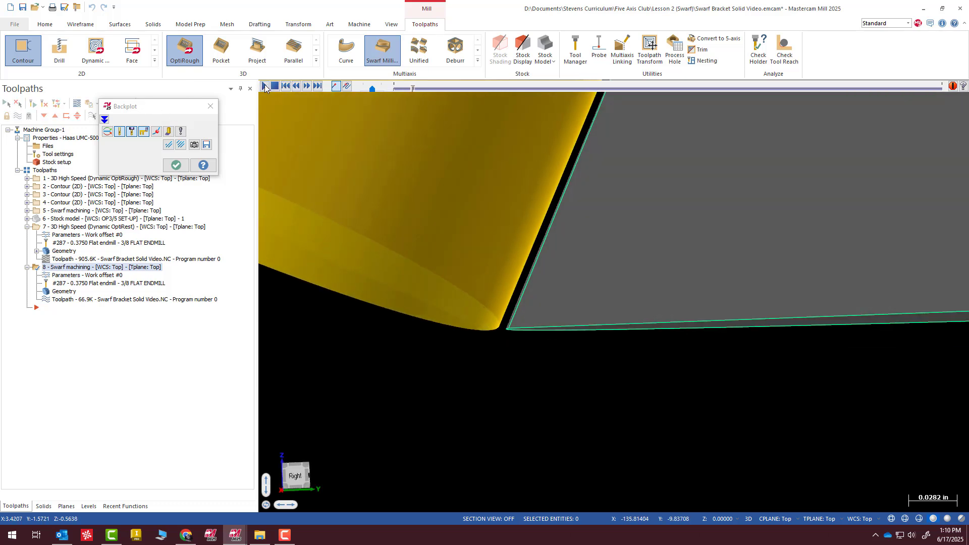
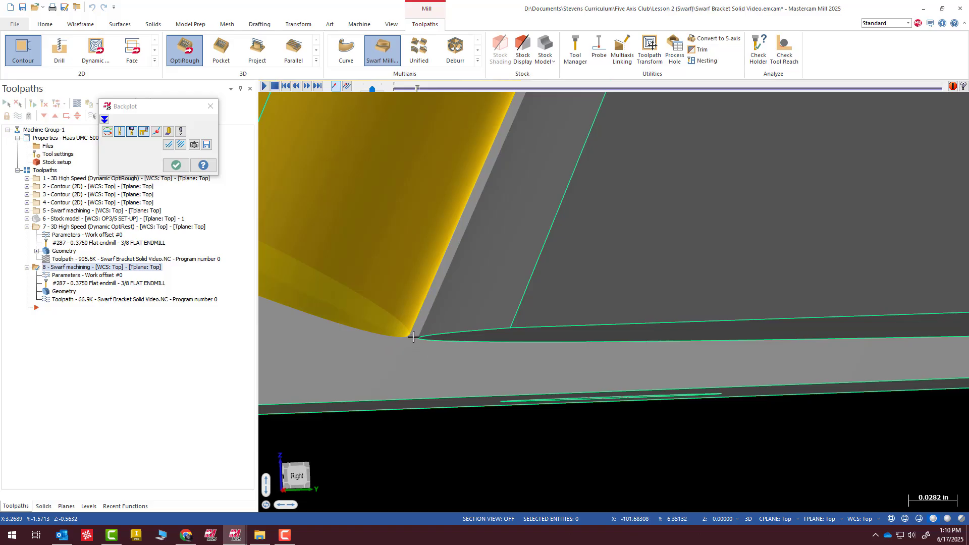
scroll(434, 341, up, 4)
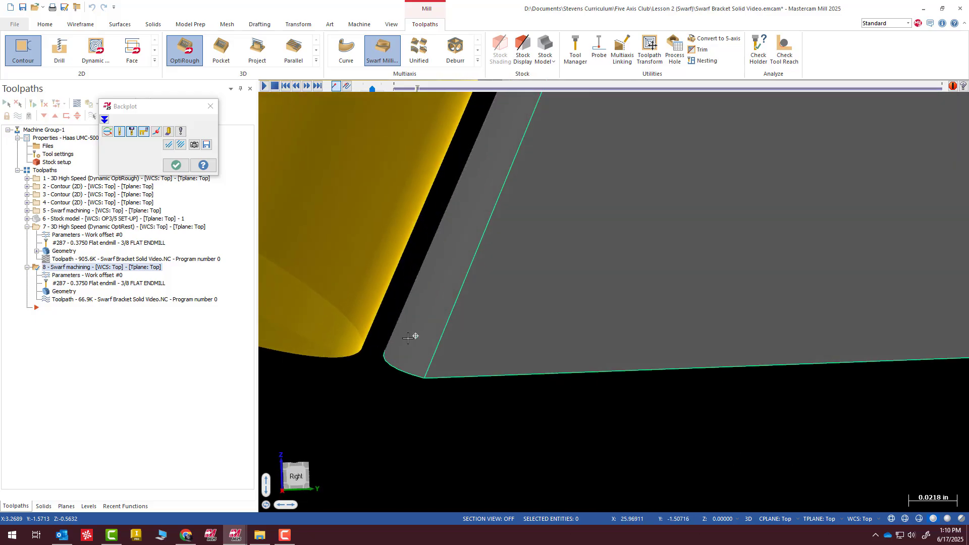
click(210, 106)
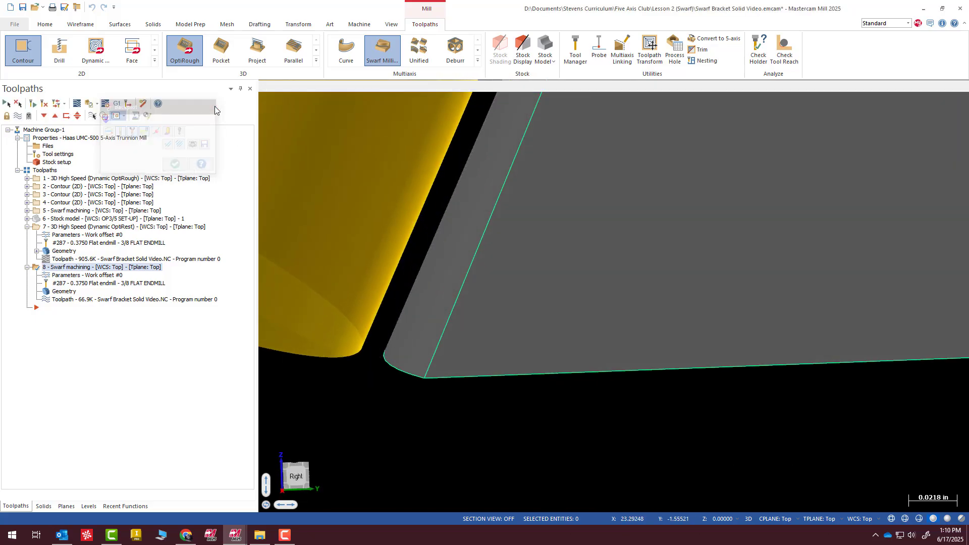
Step: Examine the regenerated swarf toolpath along the curved wall from beneath the bracket and from the top view
scroll(527, 288, down, 4)
scroll(506, 394, down, 5)
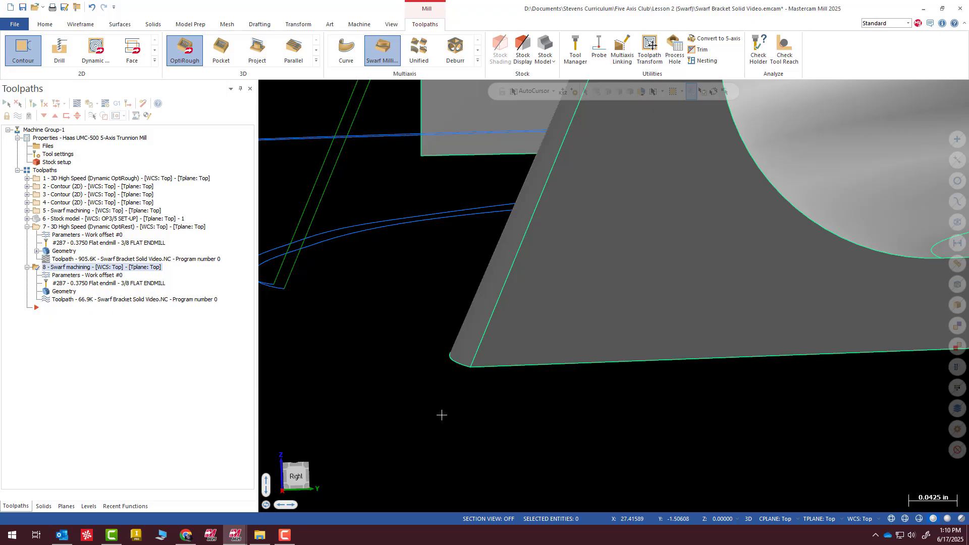
scroll(442, 415, down, 20)
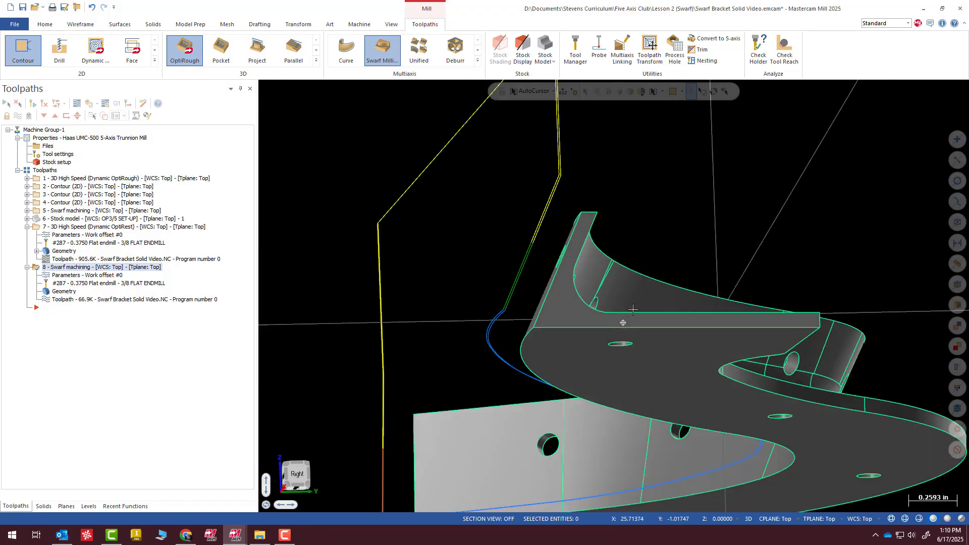
middle_drag(633, 310, 596, 379)
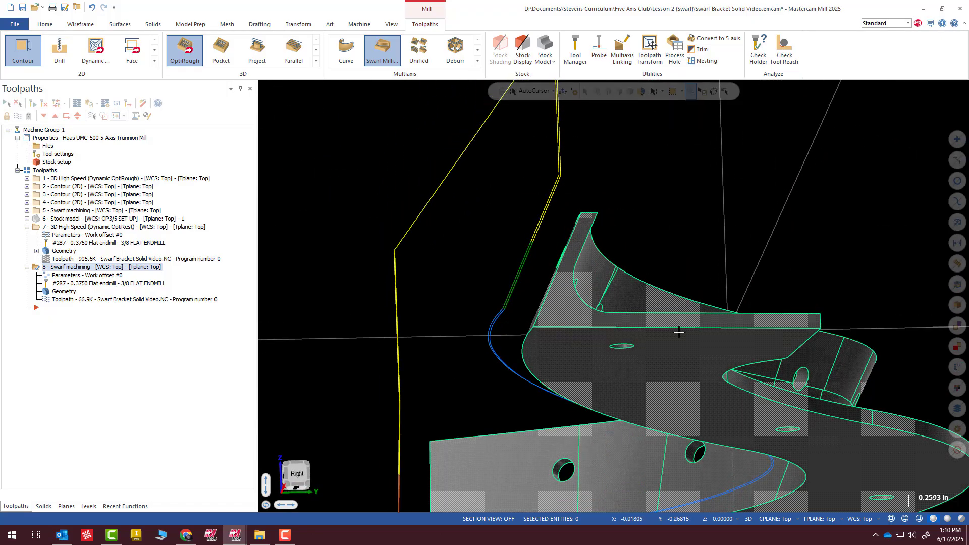
middle_drag(679, 333, 616, 380)
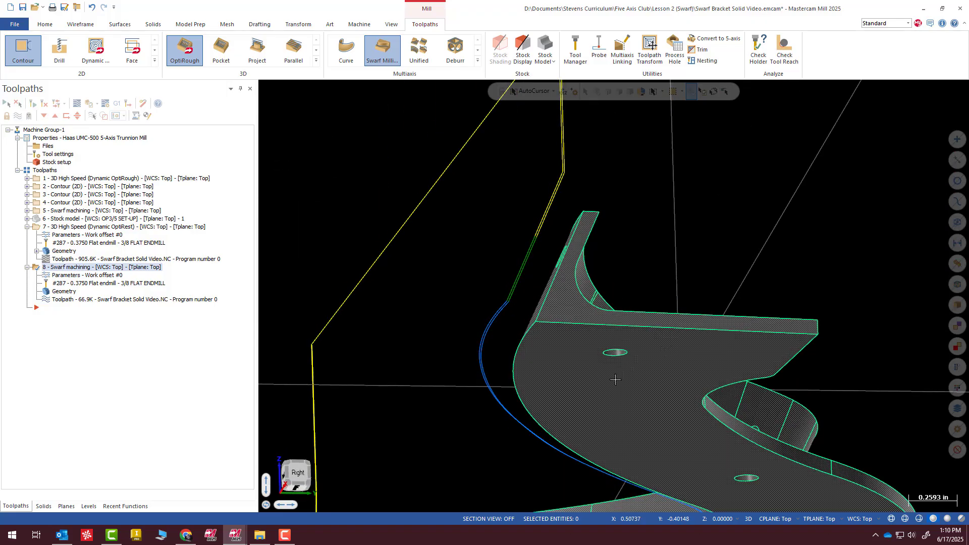
middle_drag(431, 335, 396, 329)
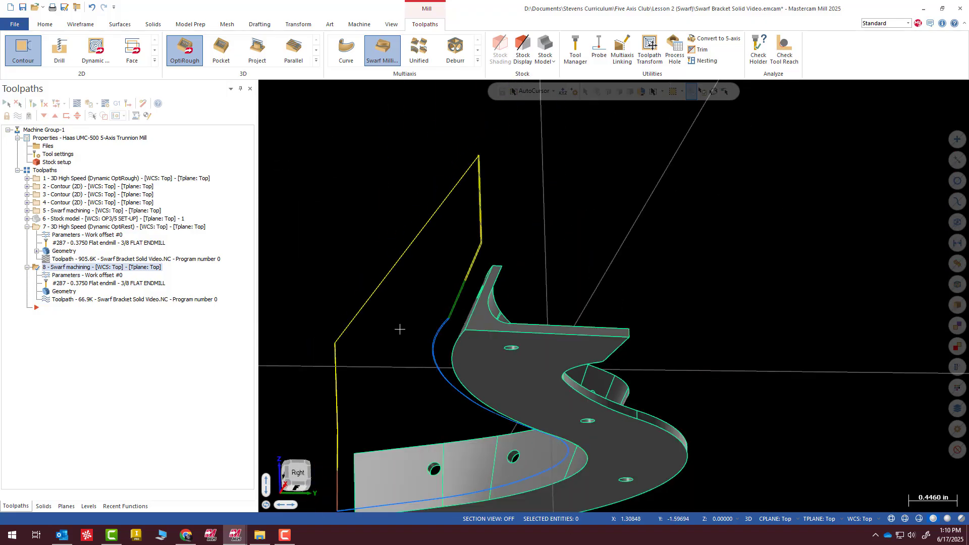
scroll(454, 333, down, 5)
scroll(574, 340, up, 2)
mouse_move(574, 339)
middle_down()
mouse_move(495, 331)
mouse_move(525, 381)
mouse_move(546, 352)
mouse_move(573, 251)
middle_up()
right_click(574, 250)
click(606, 306)
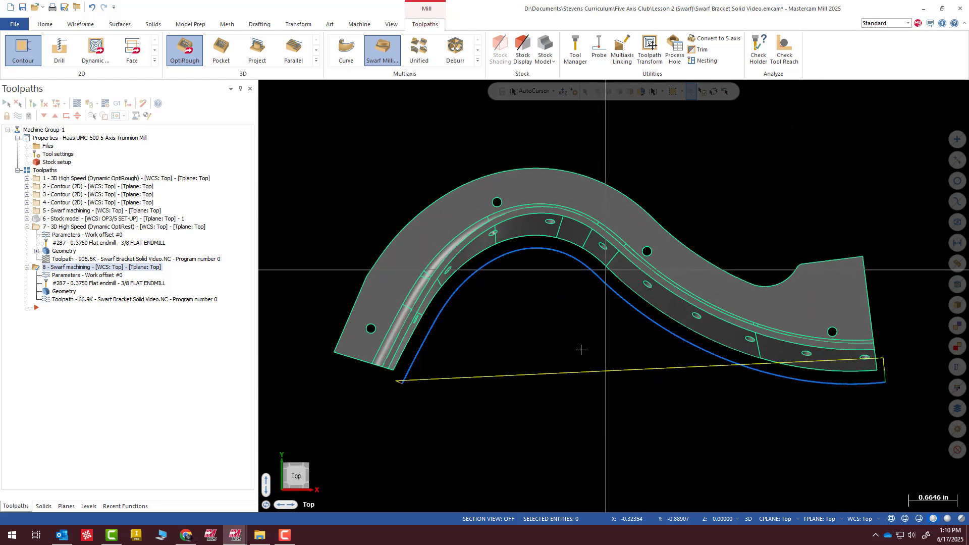
scroll(688, 317, down, 3)
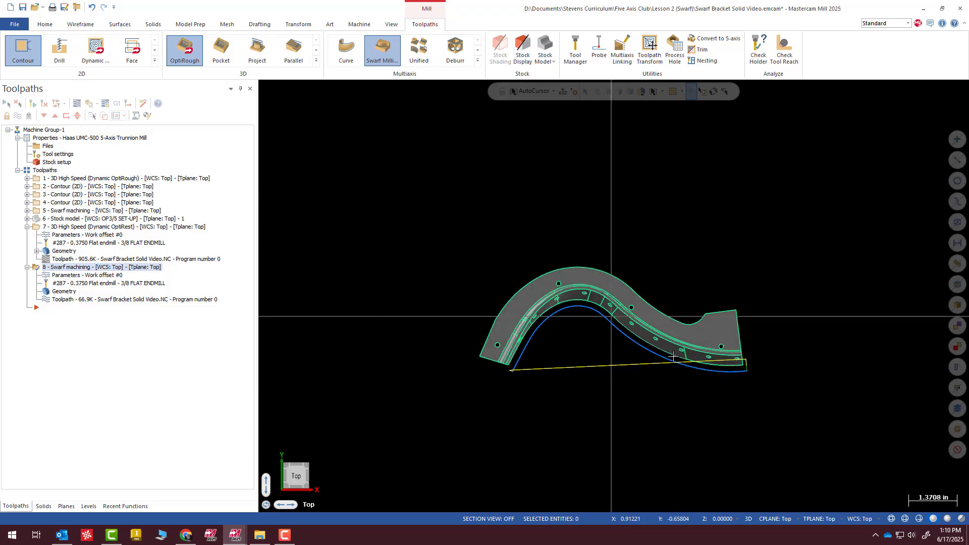
scroll(628, 374, up, 2)
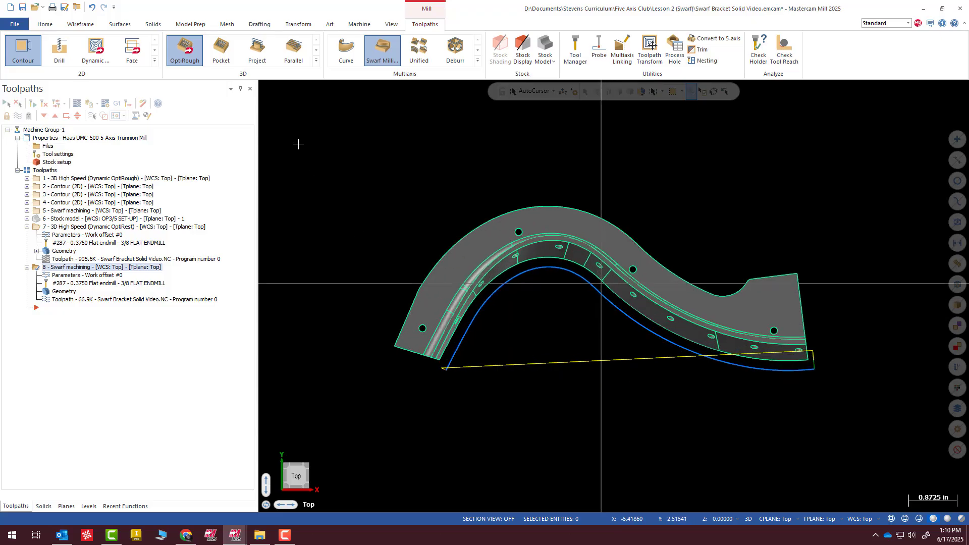
Step: Create a new level 6 named "floor" as the active level
click(88, 506)
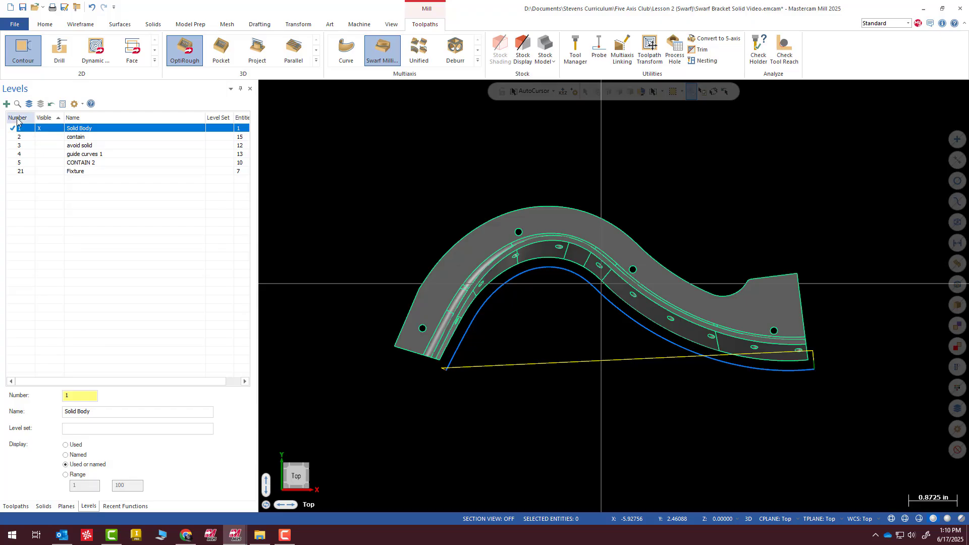
click(80, 181)
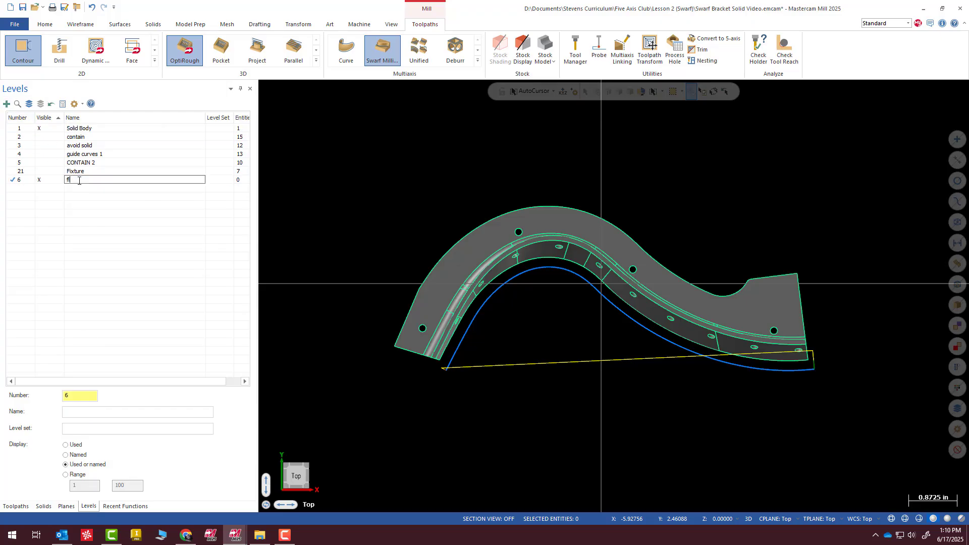
text(floor)
key(Return)
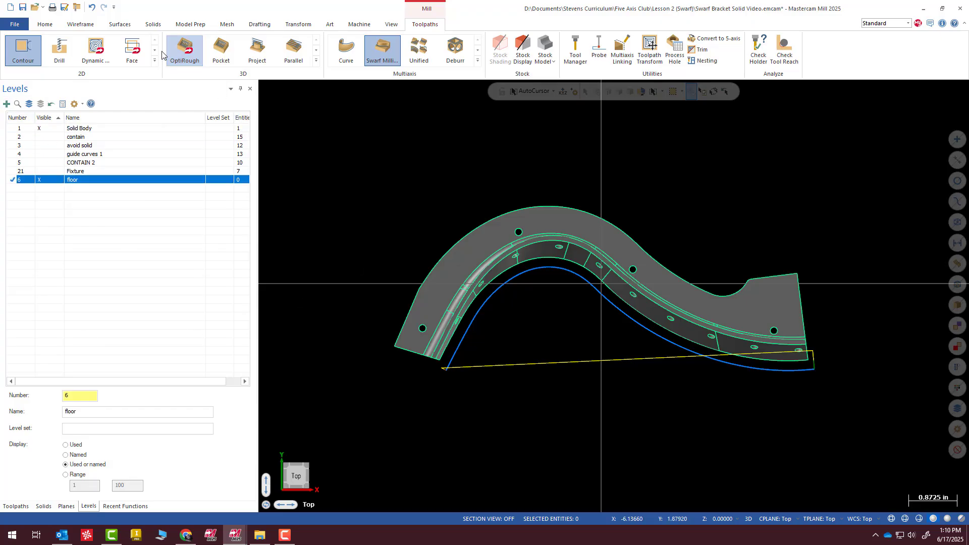
Step: Draw a rectangle about 8.69 by 4.62 in enclosing the whole bracket in the top view
click(81, 24)
click(302, 47)
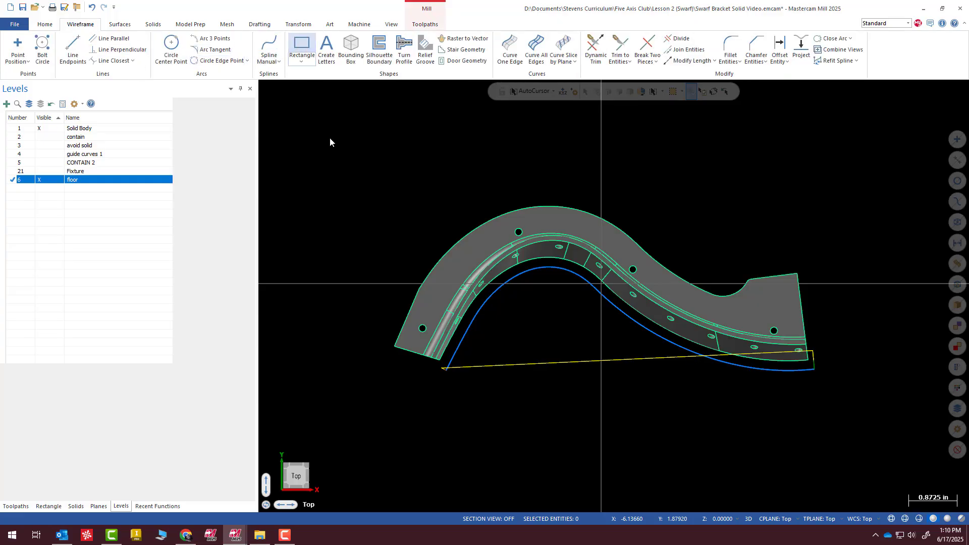
click(364, 171)
click(847, 427)
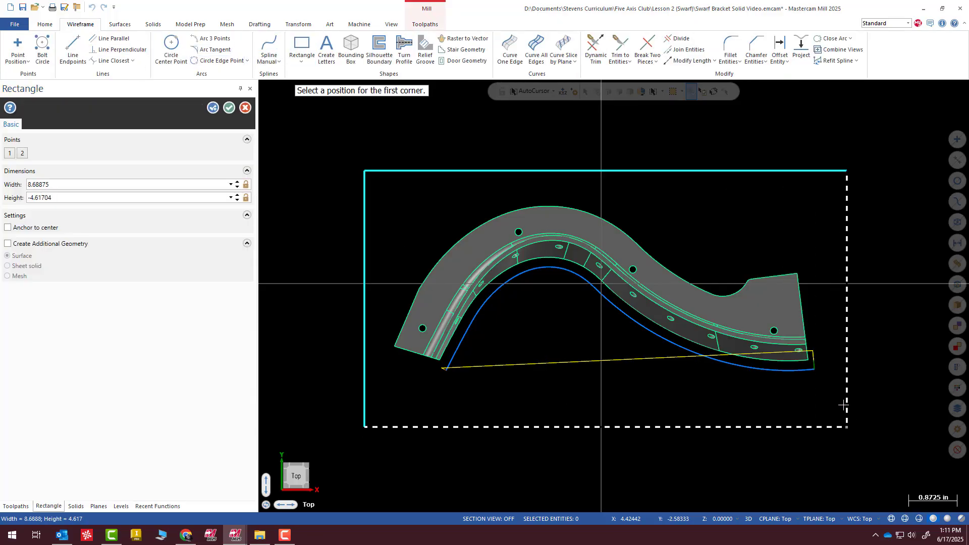
click(228, 108)
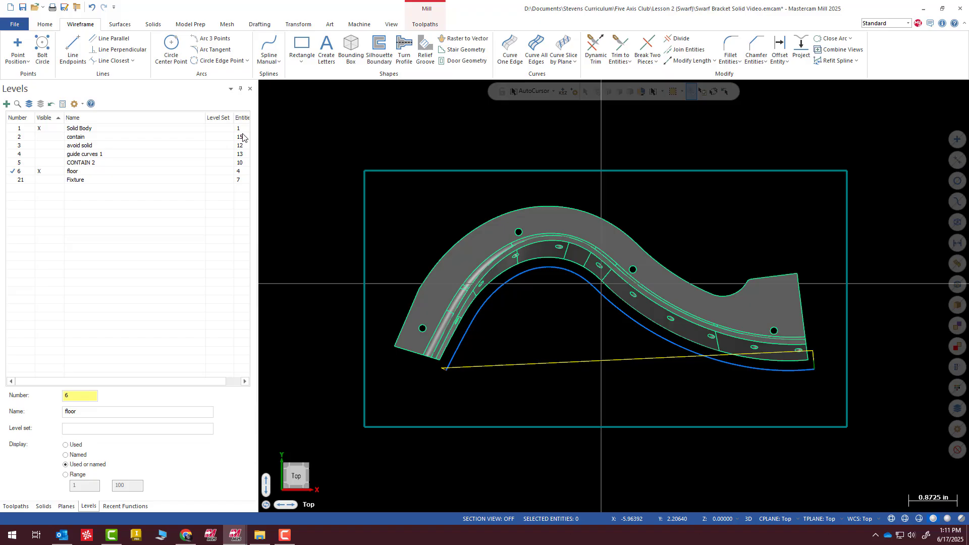
Step: Create a flat boundary surface from the rectangle around the bracket
click(120, 23)
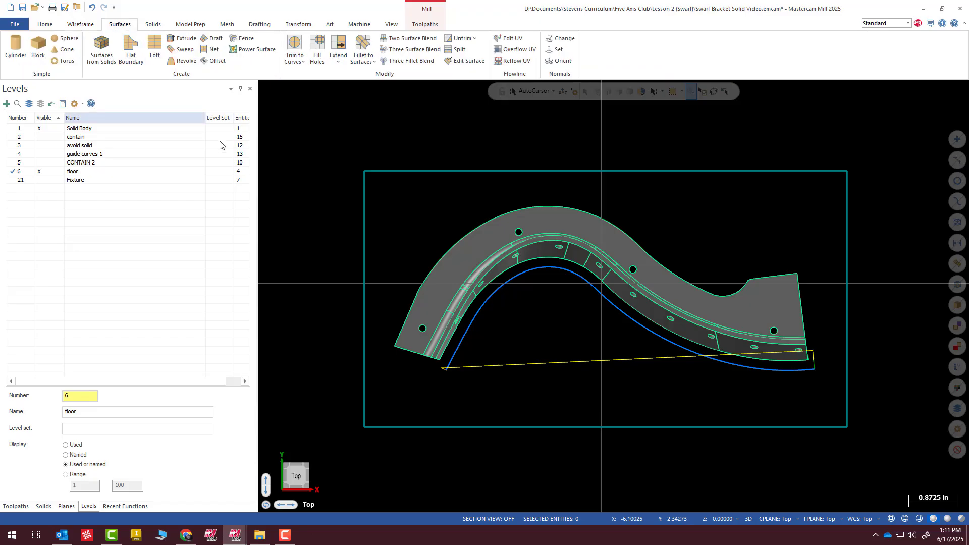
click(434, 171)
click(143, 347)
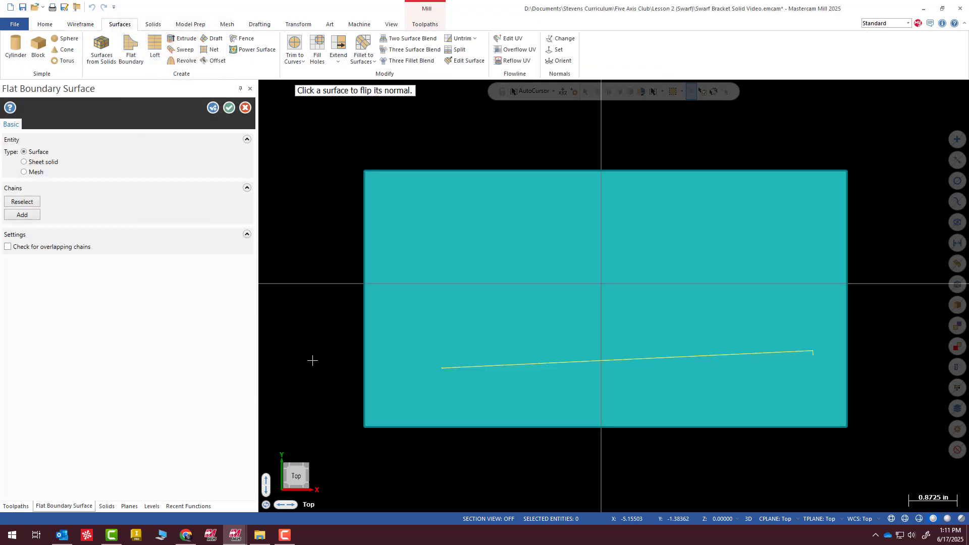
click(230, 107)
Step: Select all entities on the floor level and move them down 0.745 in along Z with the Dynamic transform
mouse_move(296, 187)
middle_down()
mouse_move(567, 210)
mouse_move(525, 224)
middle_up()
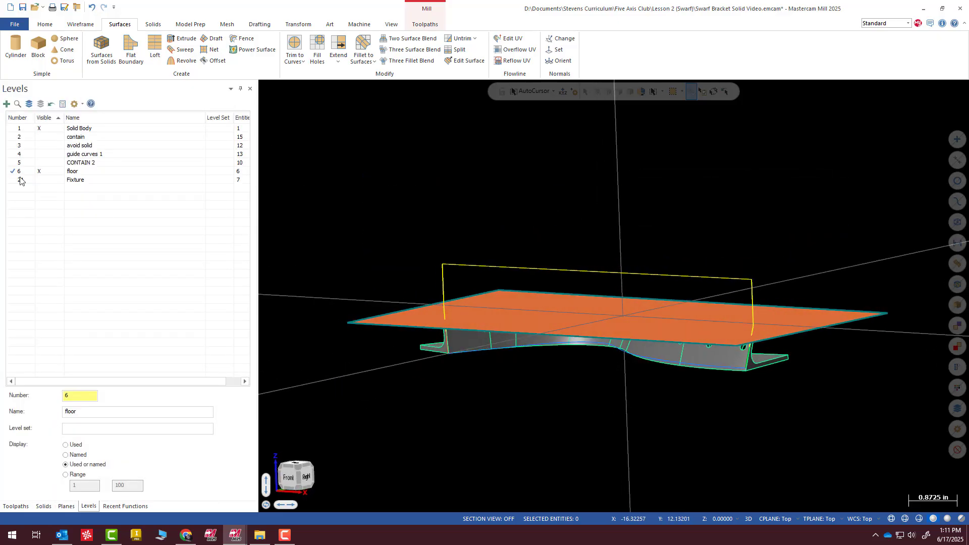
right_click(76, 172)
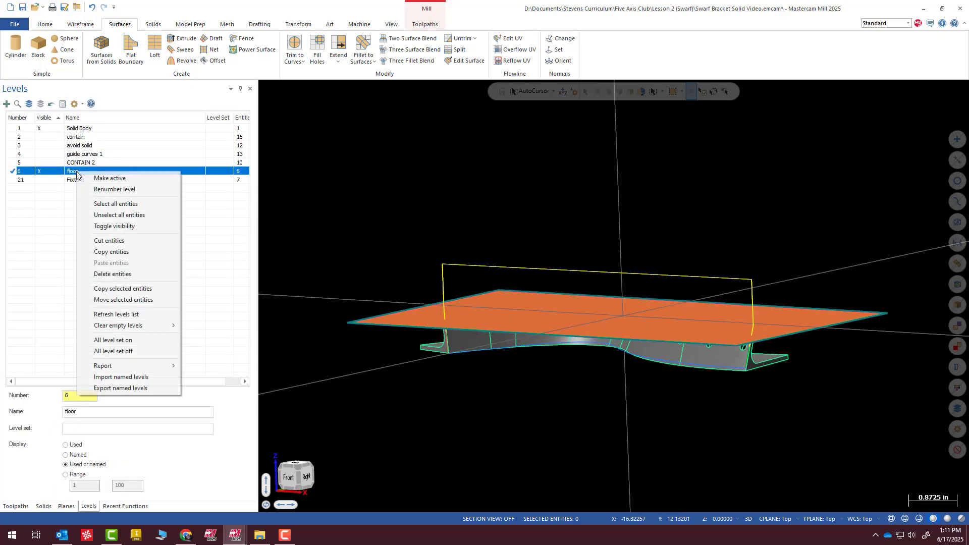
click(121, 203)
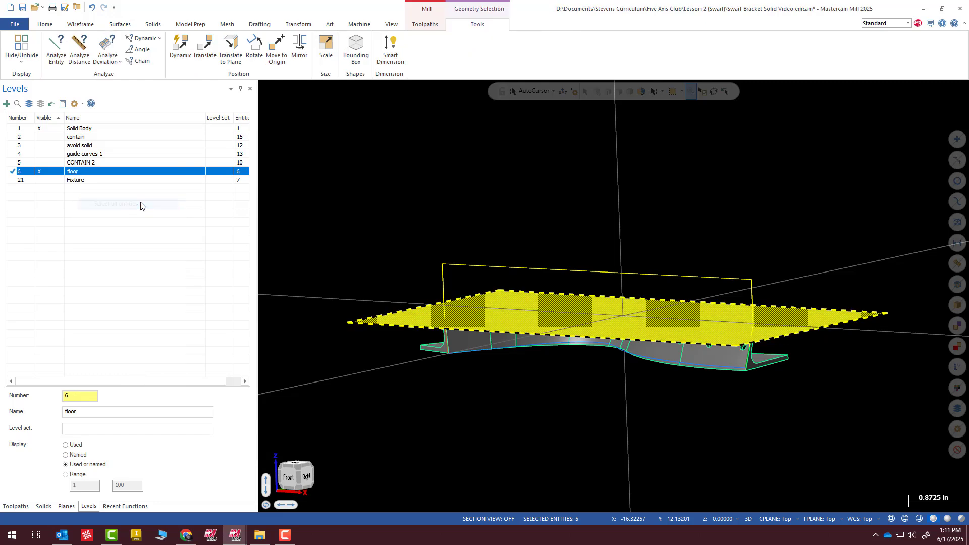
click(180, 46)
click(887, 314)
click(886, 298)
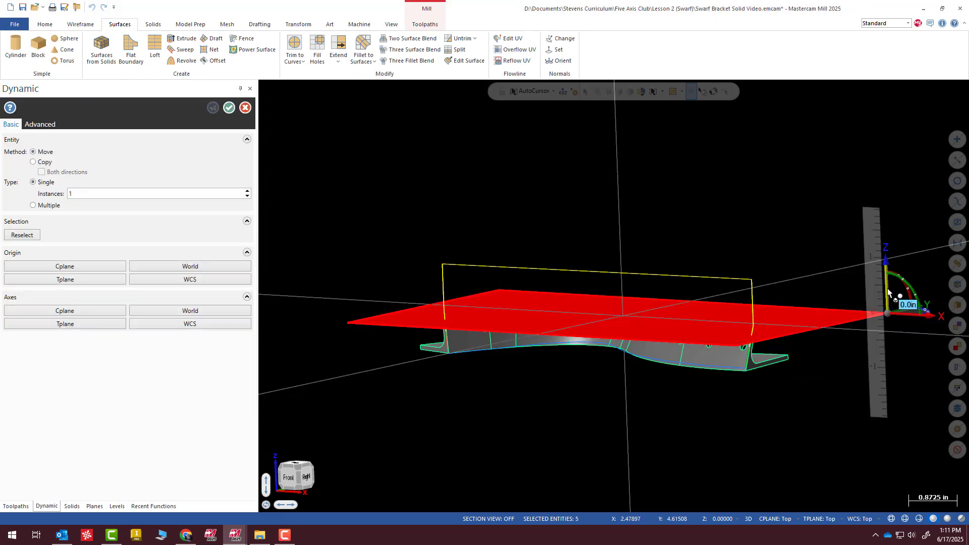
scroll(768, 404, up, 5)
scroll(742, 376, up, 2)
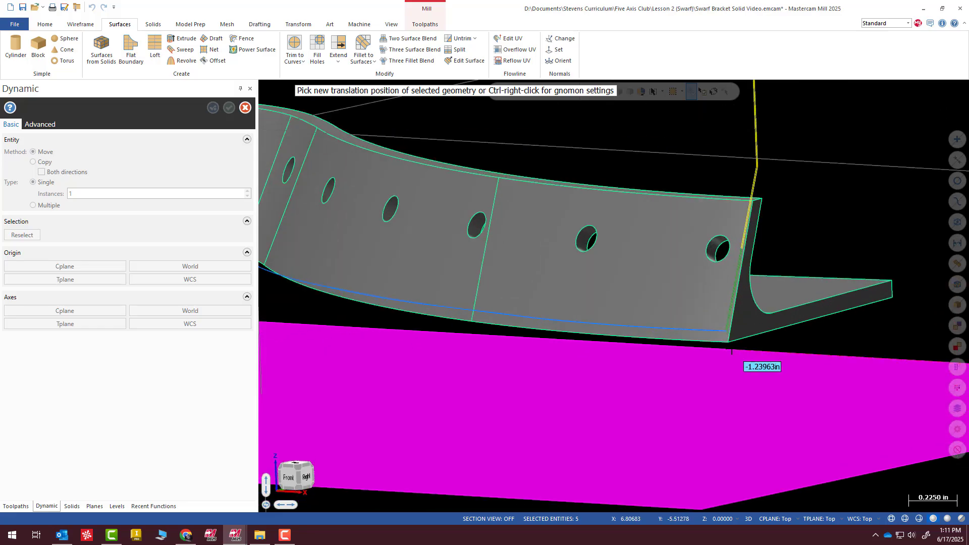
click(730, 345)
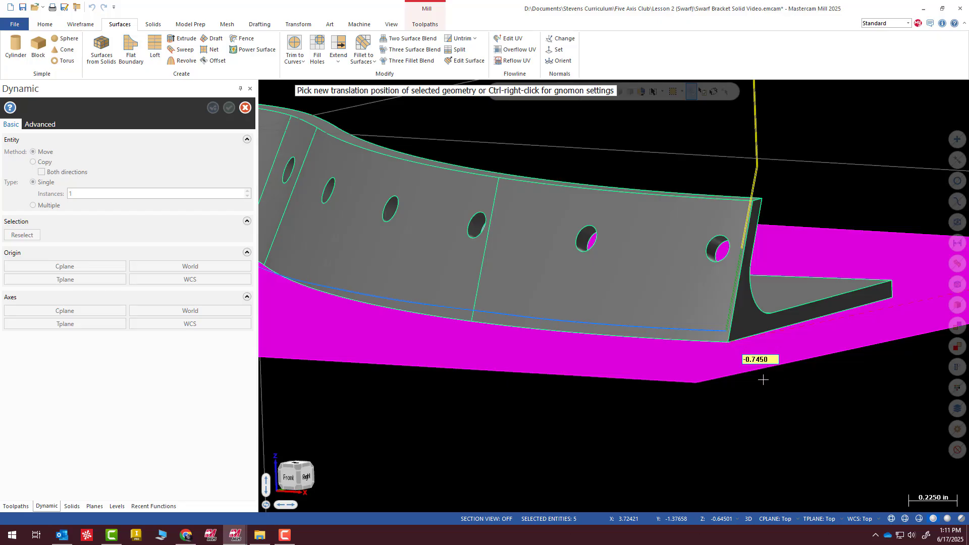
key(Return)
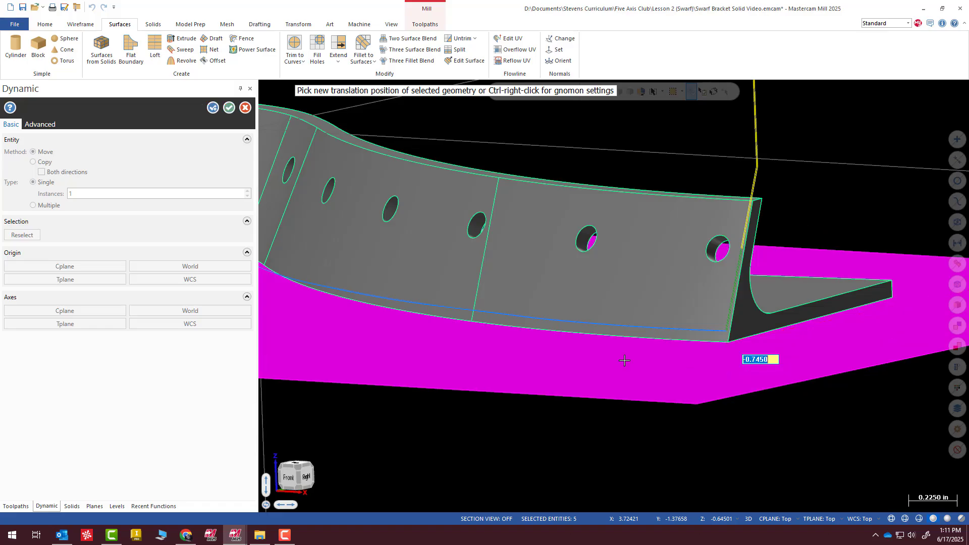
click(229, 107)
Step: Replace operation 8's floor geometry with the new flat surface, set the floor clearance to 0, and regenerate the toolpath
middle_drag(762, 441, 673, 369)
middle_drag(665, 371, 702, 382)
click(9, 503)
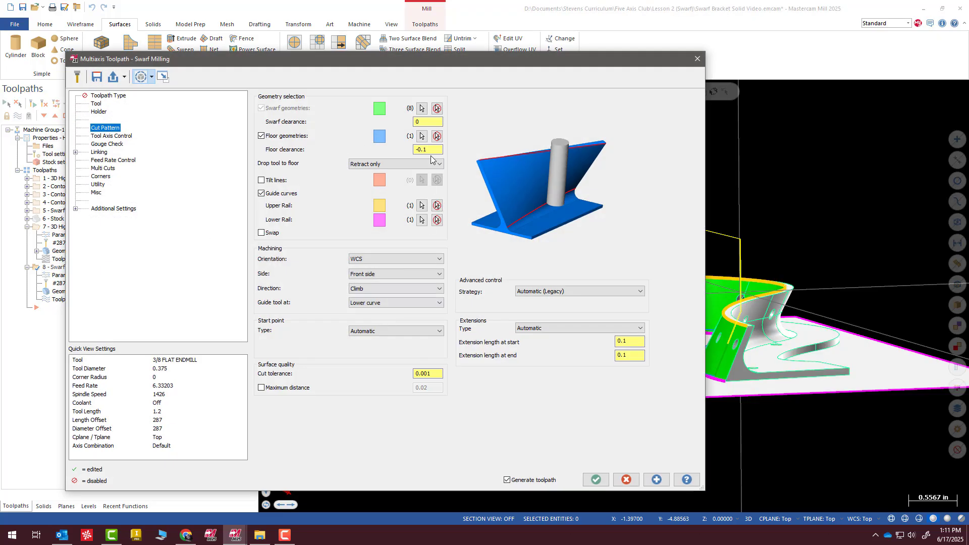
click(437, 136)
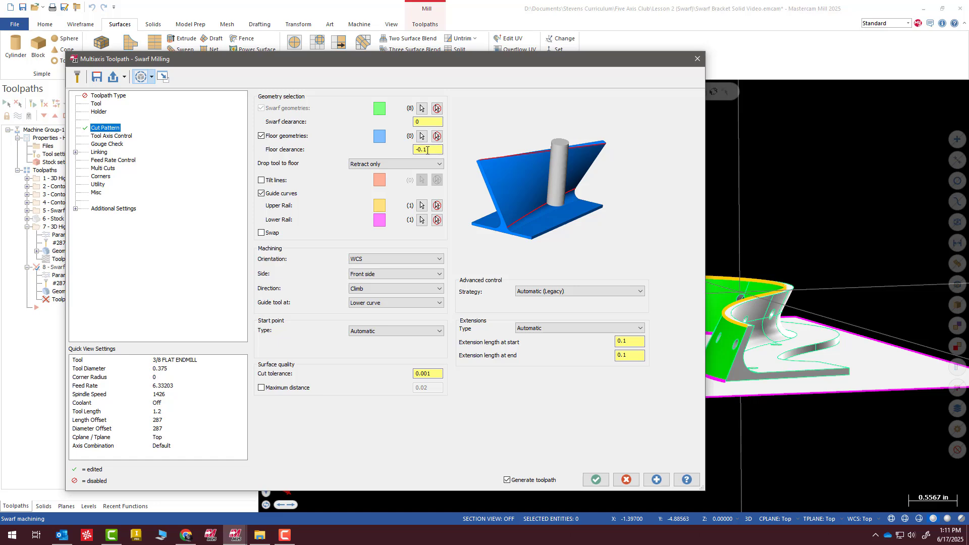
click(427, 150)
click(422, 137)
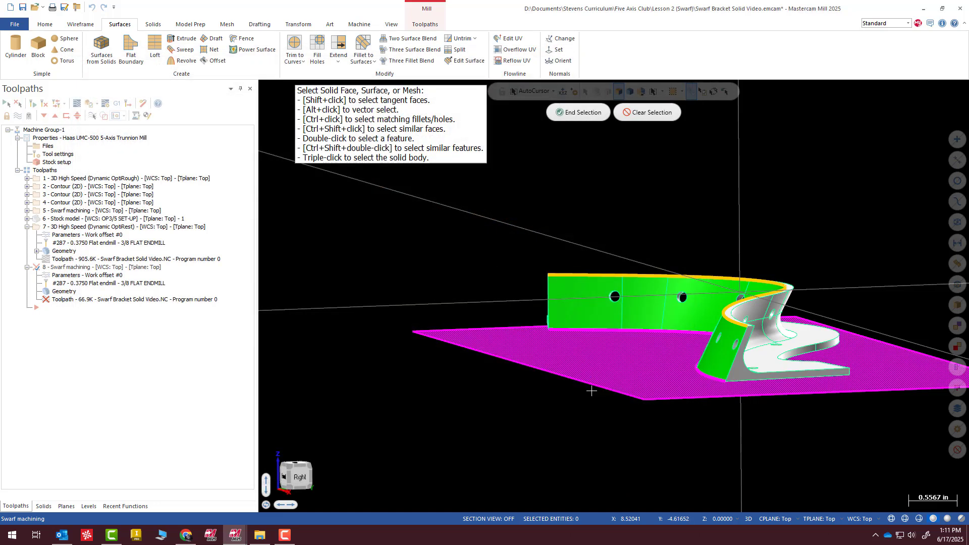
click(580, 112)
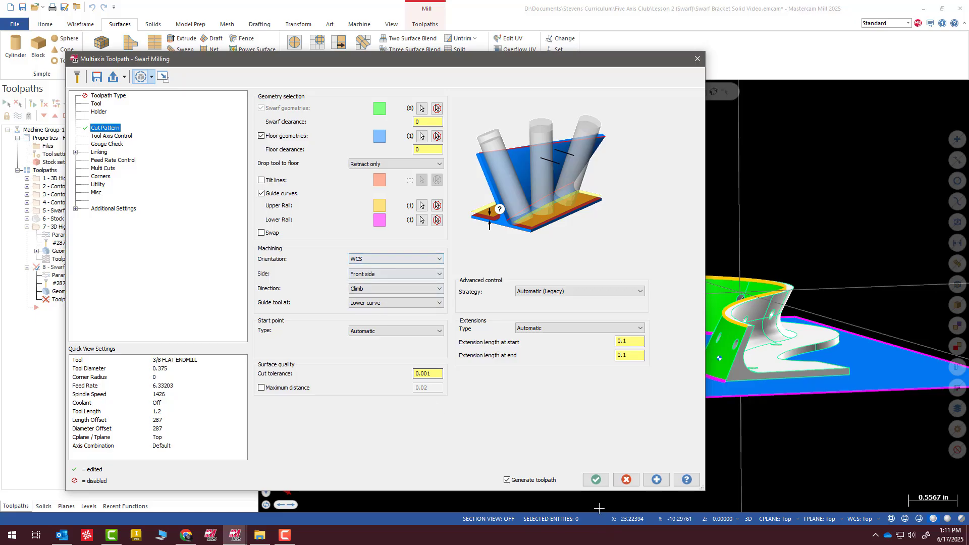
click(596, 480)
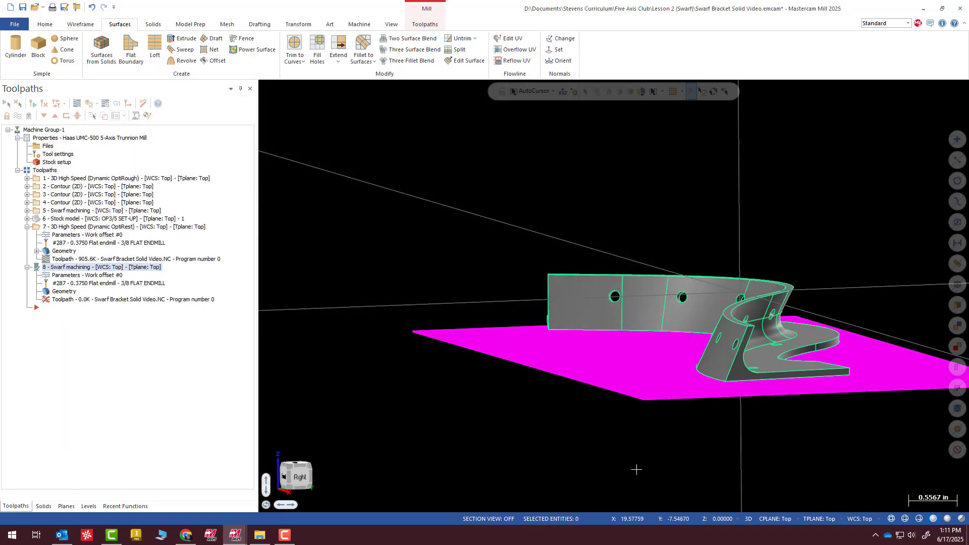
Step: Inspect the regenerated swarf toolpath against the floor surface and delete swarf operation 8
scroll(669, 371, up, 6)
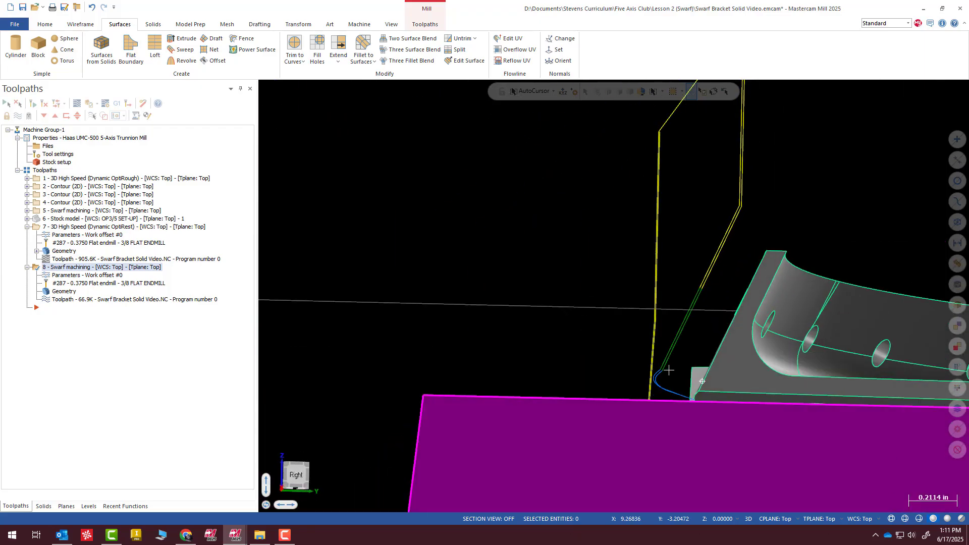
mouse_move(669, 370)
middle_down()
mouse_move(667, 353)
mouse_move(664, 383)
mouse_move(662, 373)
mouse_move(723, 373)
mouse_move(685, 377)
mouse_move(583, 318)
middle_up()
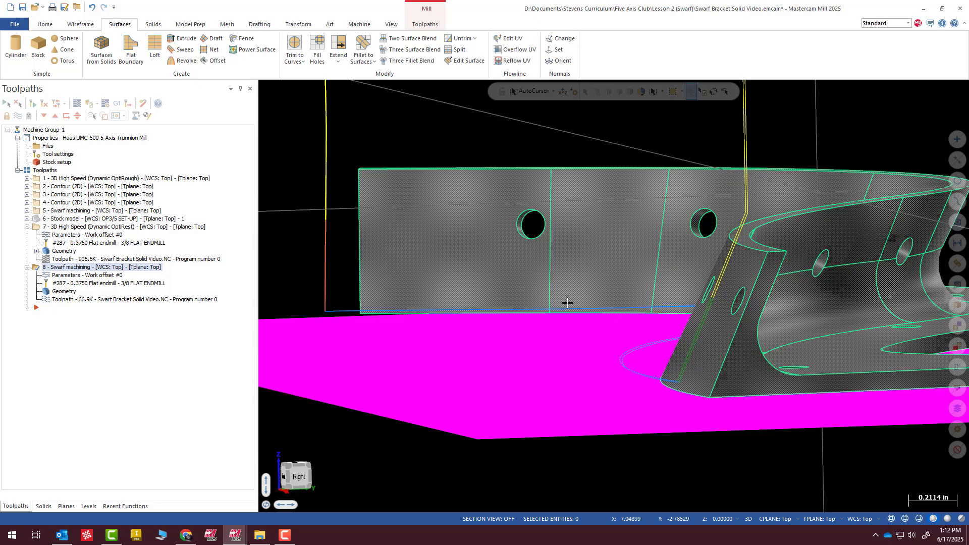
scroll(580, 368, down, 3)
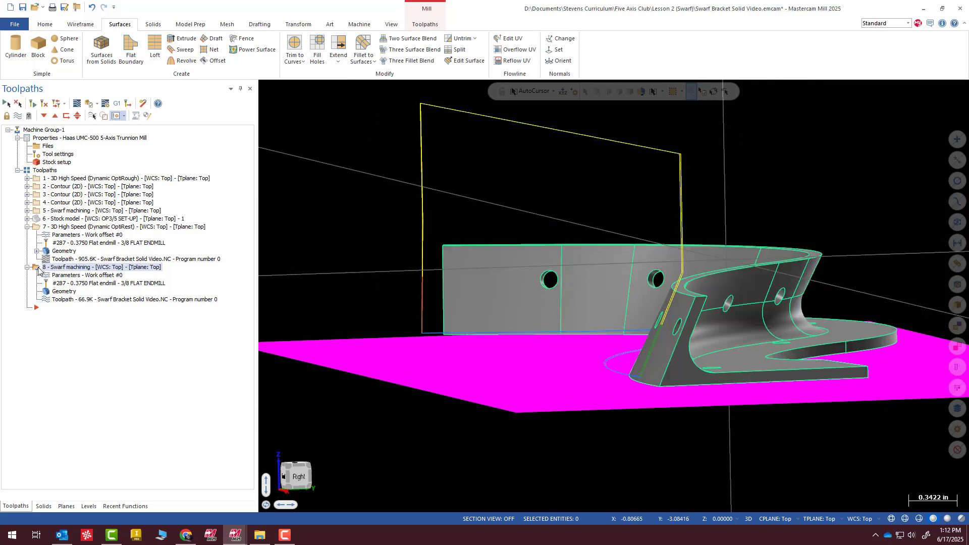
key(Delete)
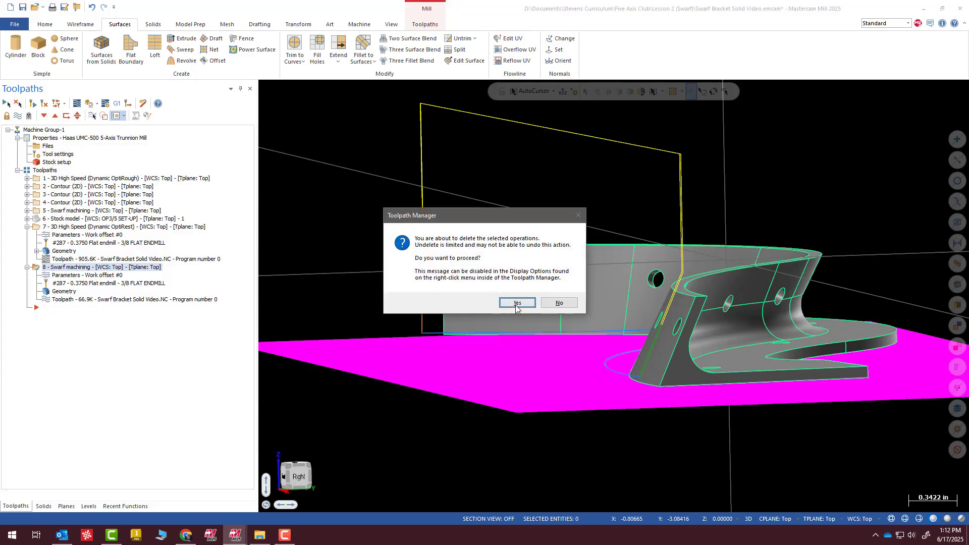
click(516, 303)
Step: Start a new Swarf Milling toolpath with tool 287, the 3/8 flat endmill
click(431, 24)
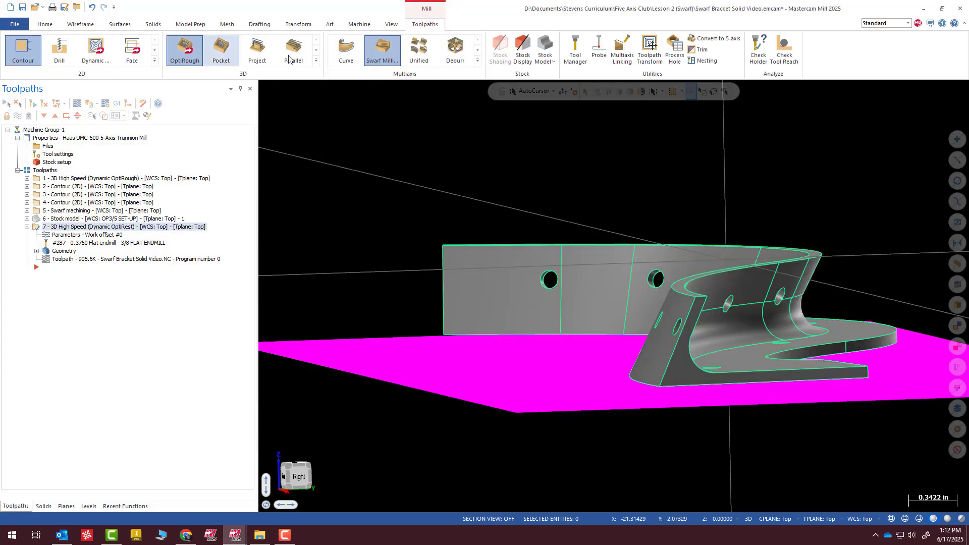
click(385, 49)
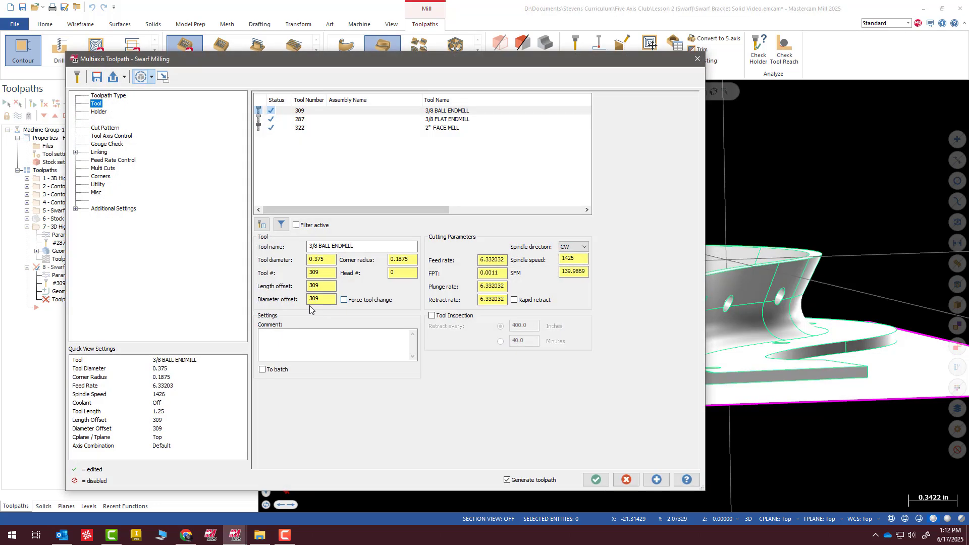
click(449, 121)
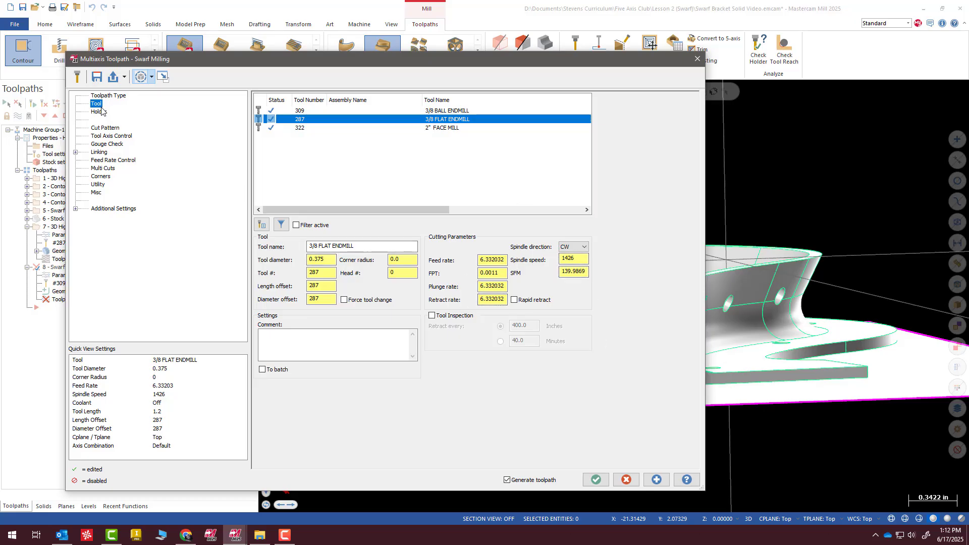
Step: Select all eight faces along the curved wall's hole-drilled side as the cut pattern's swarf geometries
click(105, 130)
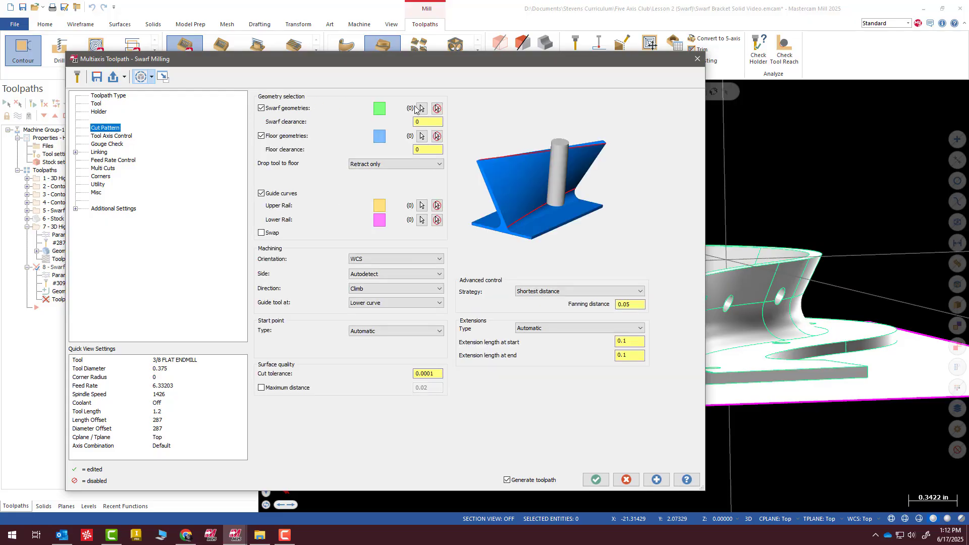
click(423, 110)
middle_drag(630, 297, 744, 325)
scroll(429, 280, down, 4)
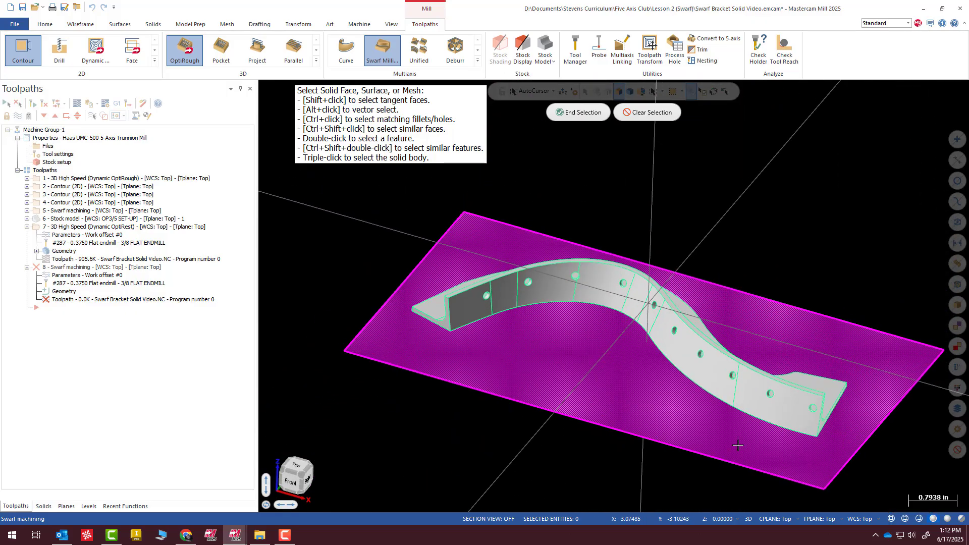
scroll(738, 442, up, 2)
click(810, 394)
click(618, 261)
click(606, 248)
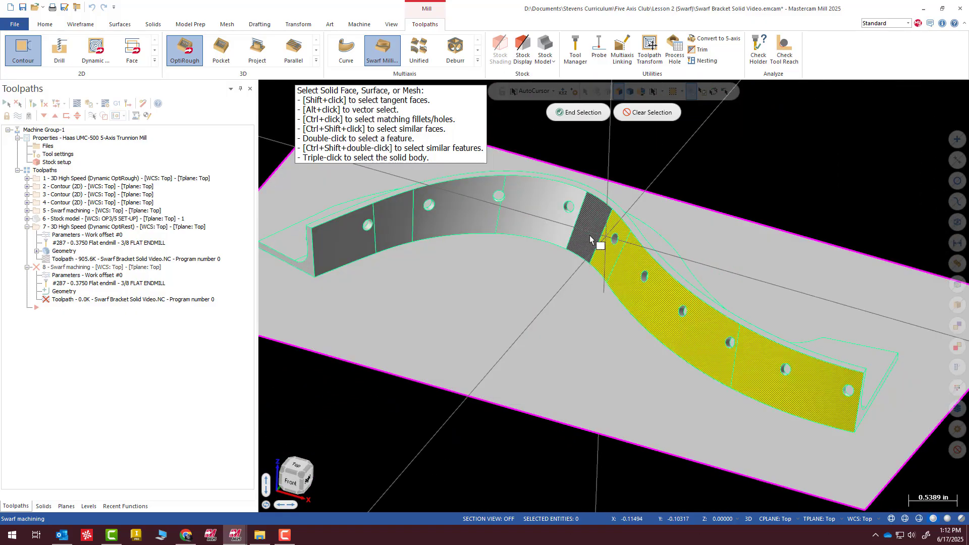
click(577, 229)
click(545, 218)
click(443, 223)
click(394, 240)
click(366, 252)
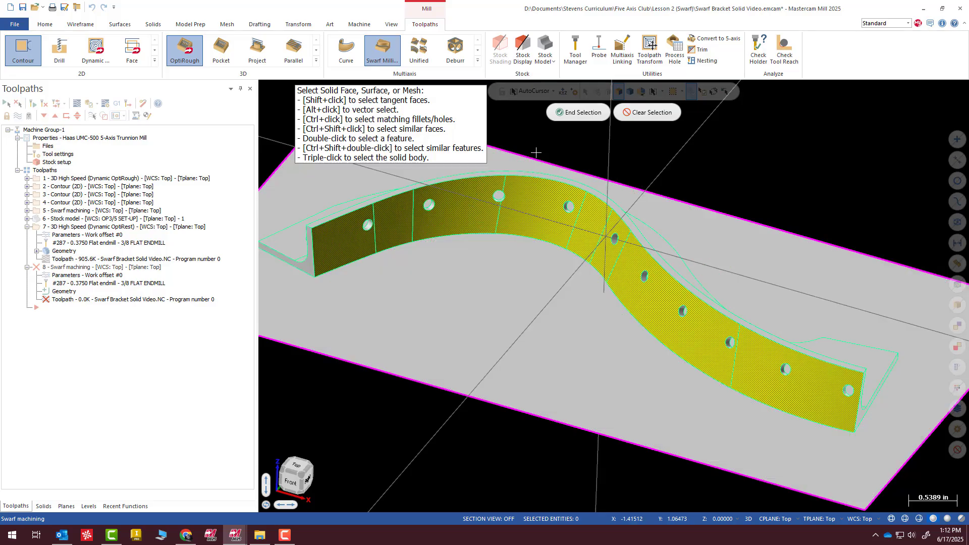
click(576, 113)
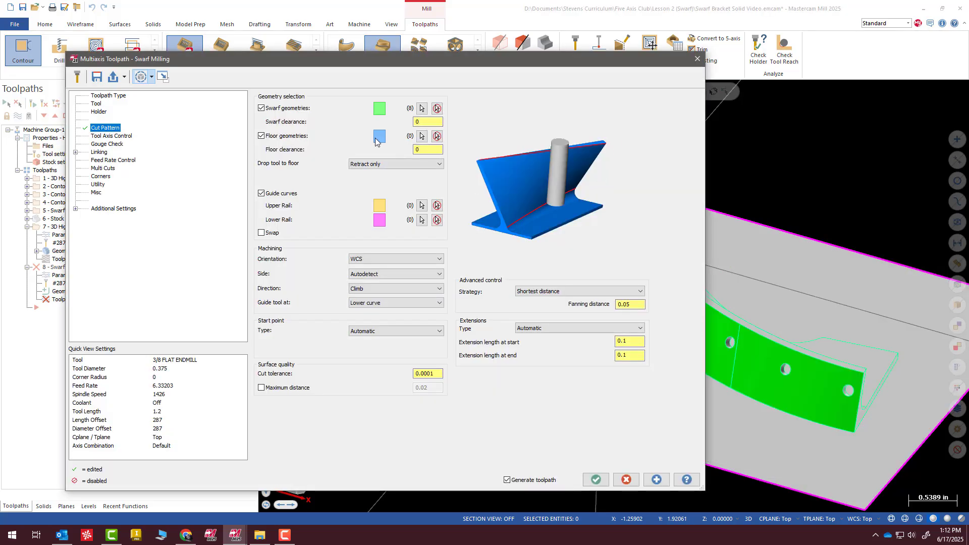
Step: Select the flat surface beneath the bracket as the floor geometry
click(422, 136)
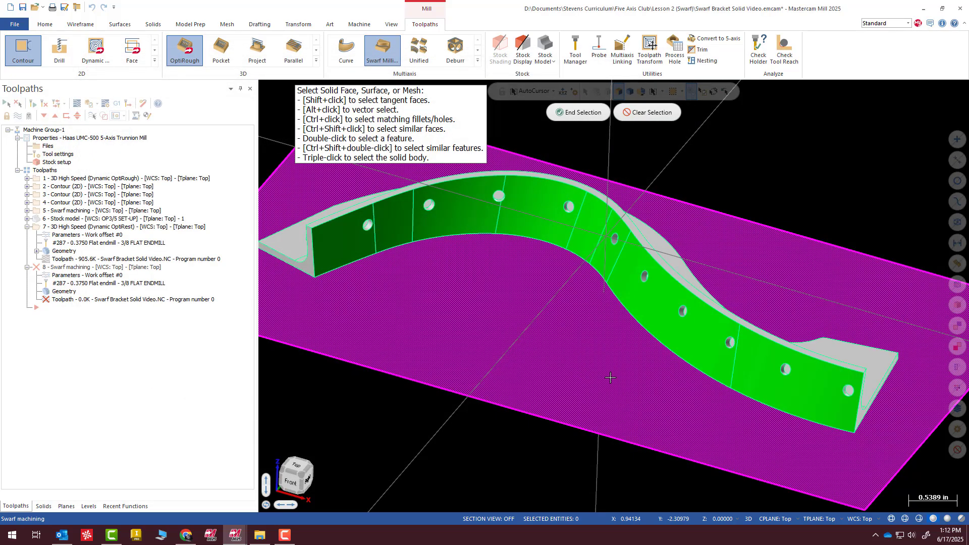
click(609, 379)
click(587, 117)
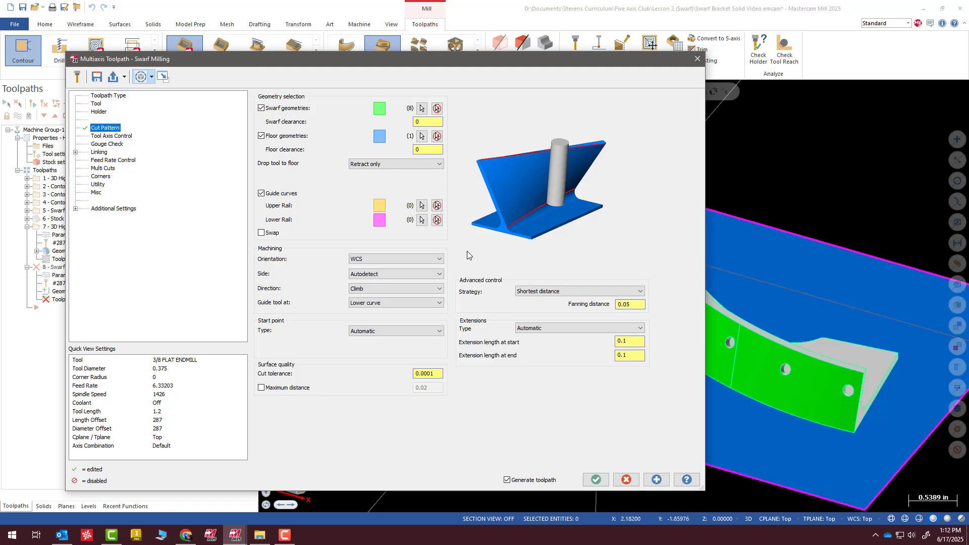
Step: Chain the curved wall's upper edge as the upper rail and its lower edge as the lower rail for the guide curves
click(422, 206)
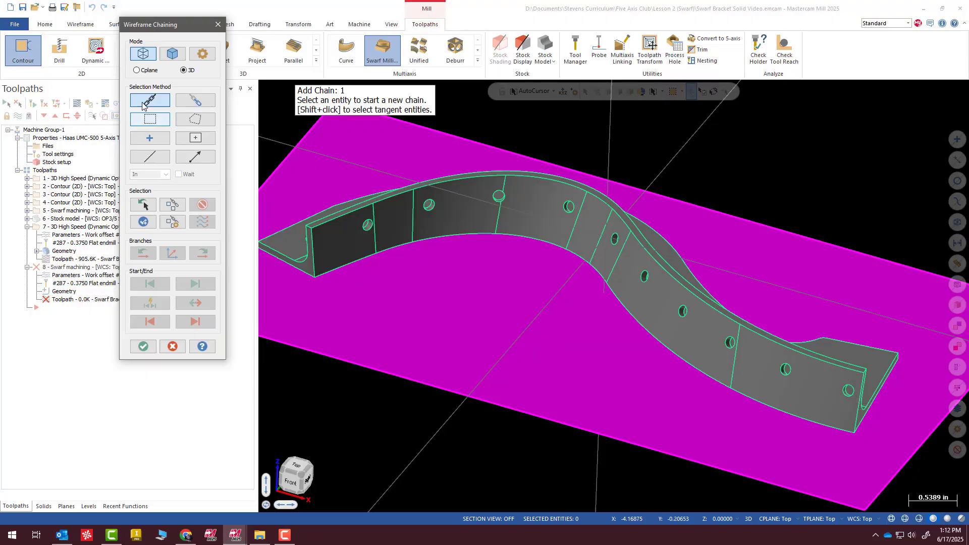
click(175, 55)
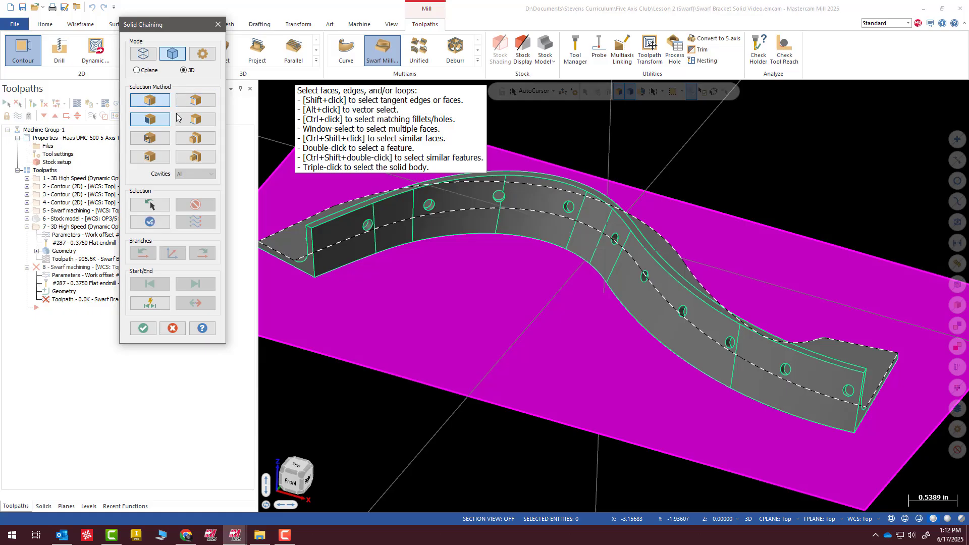
click(149, 101)
click(852, 374)
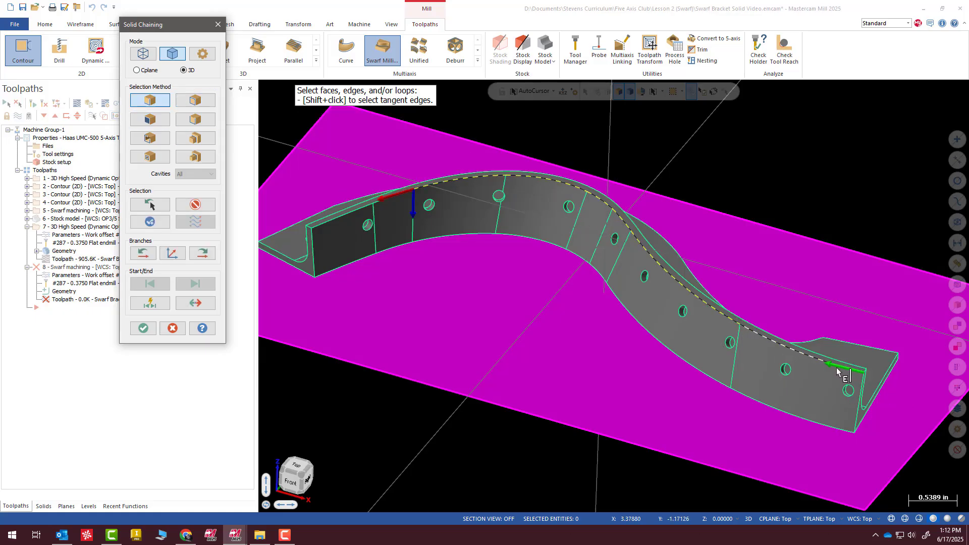
click(141, 328)
click(423, 220)
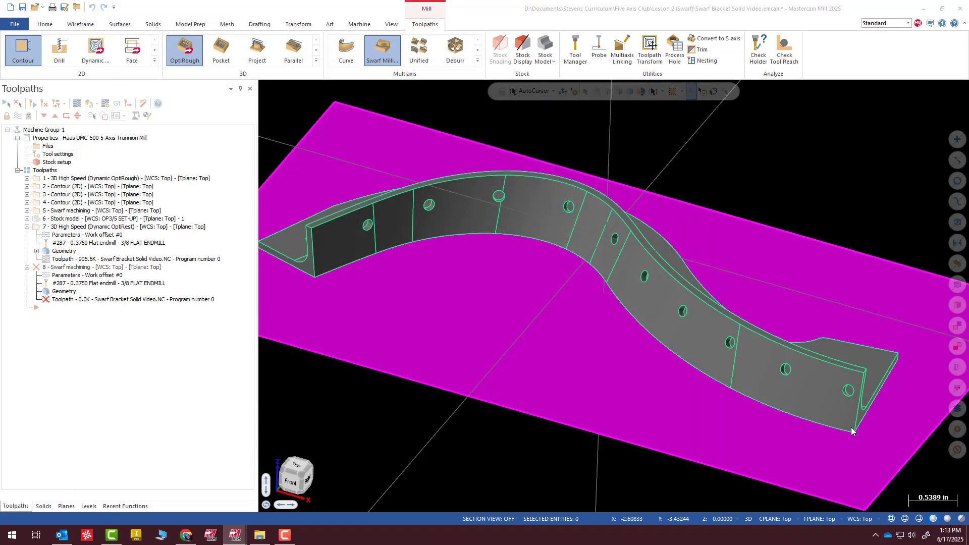
click(810, 422)
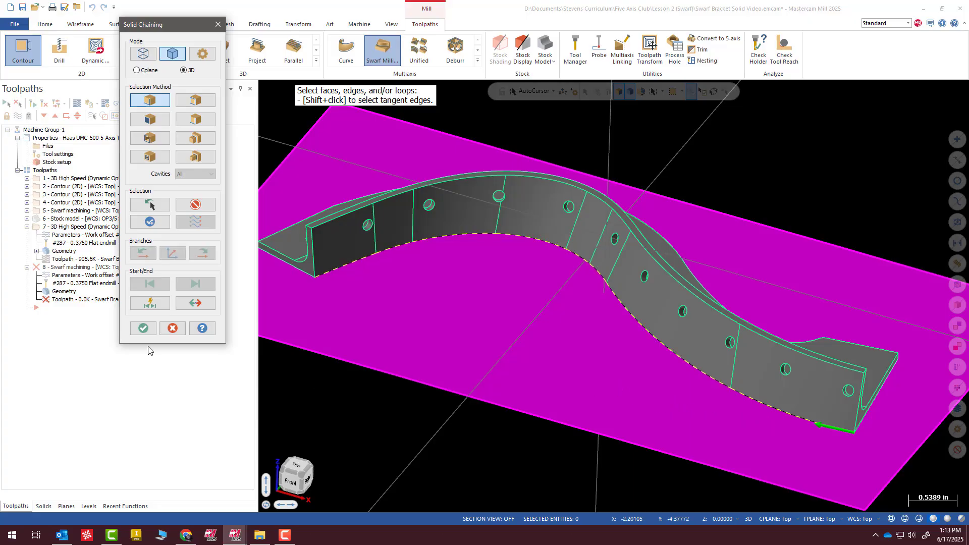
click(142, 329)
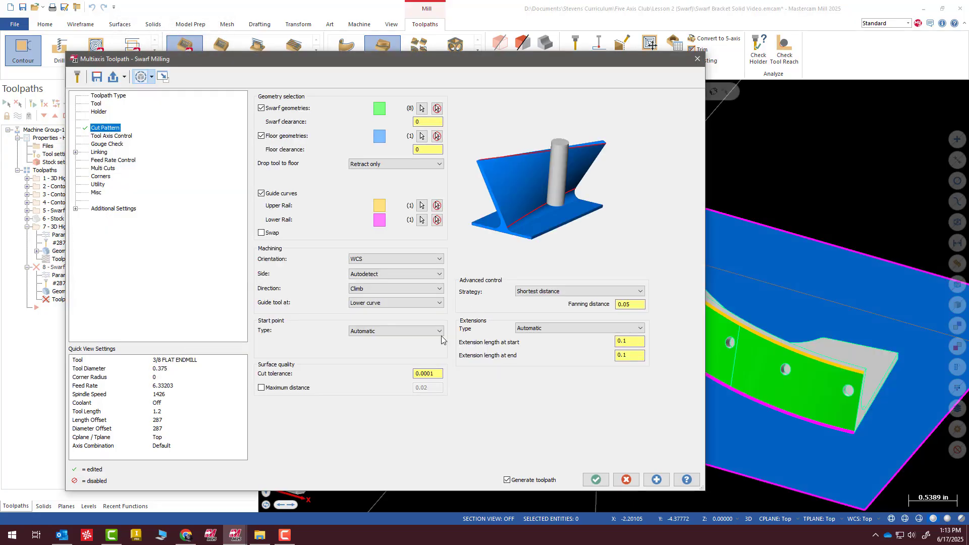
Step: Set the cut pattern strategy to Automatic (Legacy) and the cut tolerance to 0.001
click(565, 293)
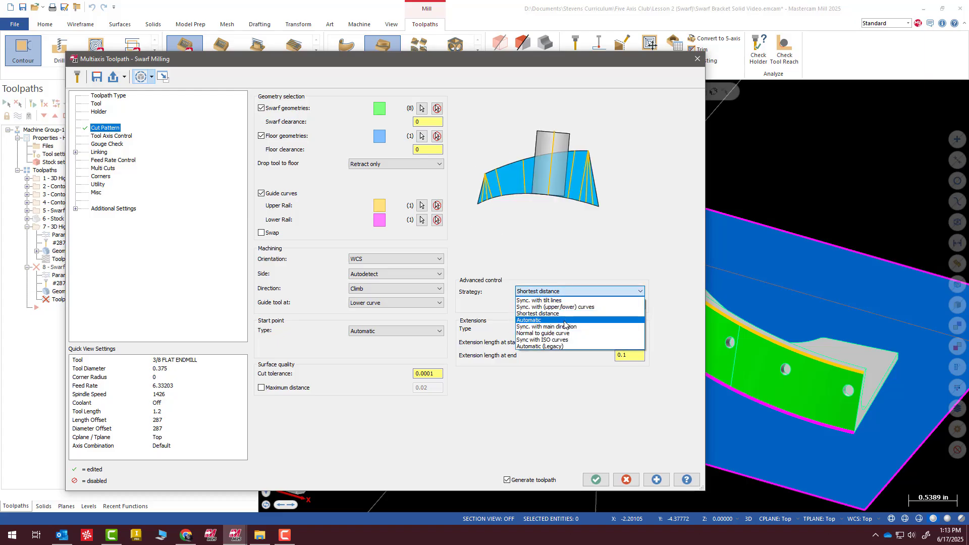
click(563, 347)
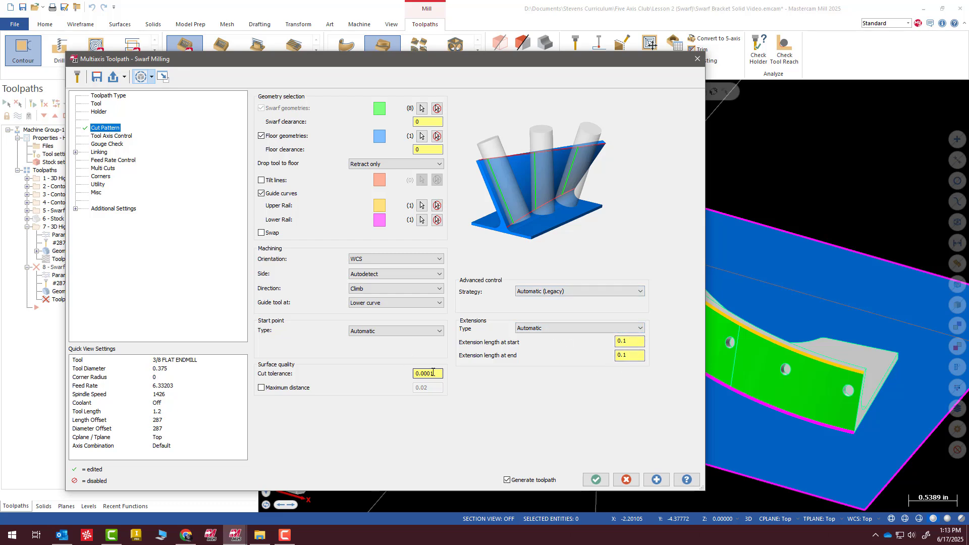
drag(436, 375, 371, 375)
text(.001)
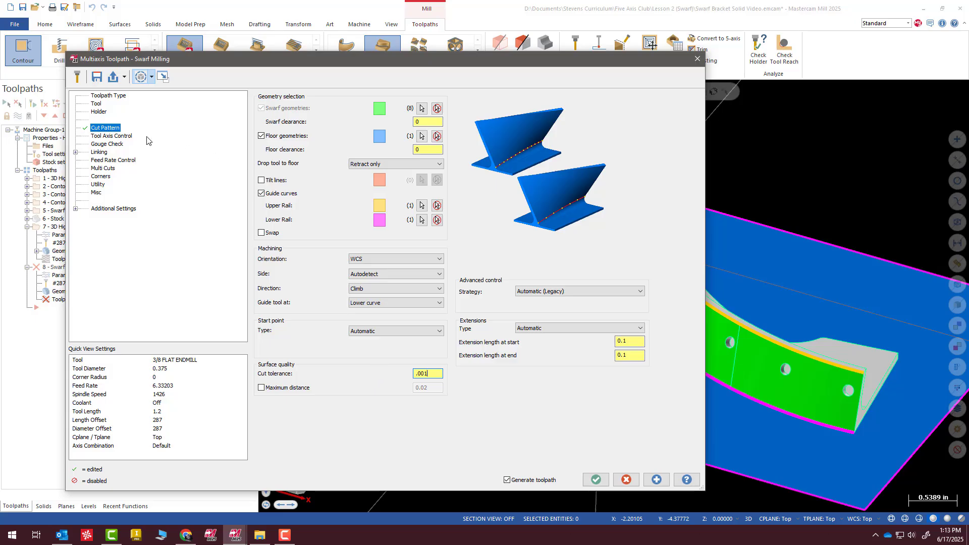
Step: Set the tool axis maximum angle step to 3, check the multi-cut settings, and generate the swarf toolpath
click(106, 136)
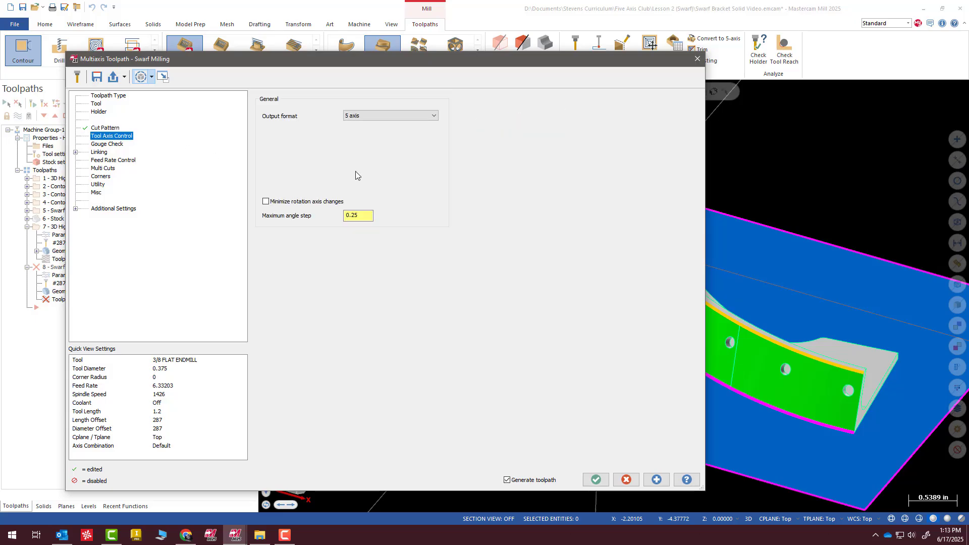
double_click(364, 214)
text(3)
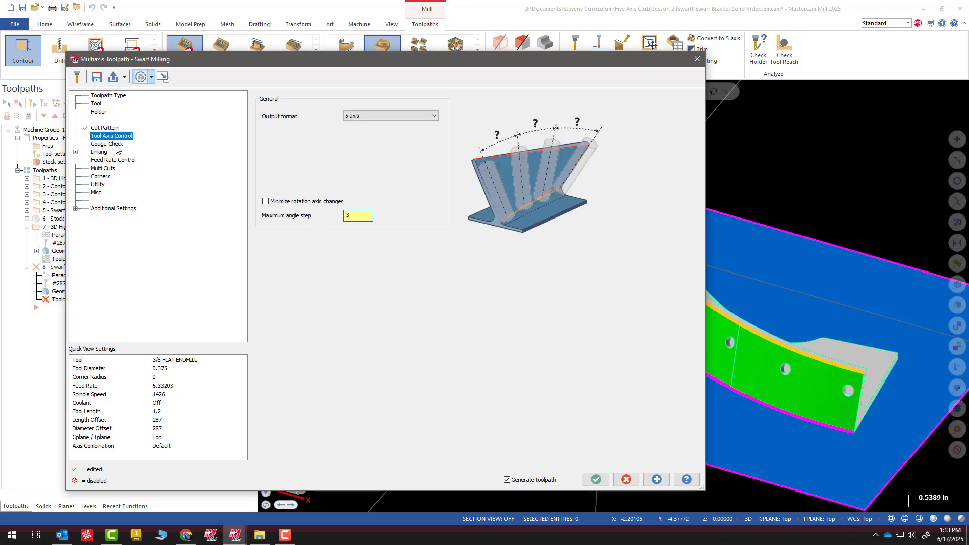
click(76, 209)
click(104, 169)
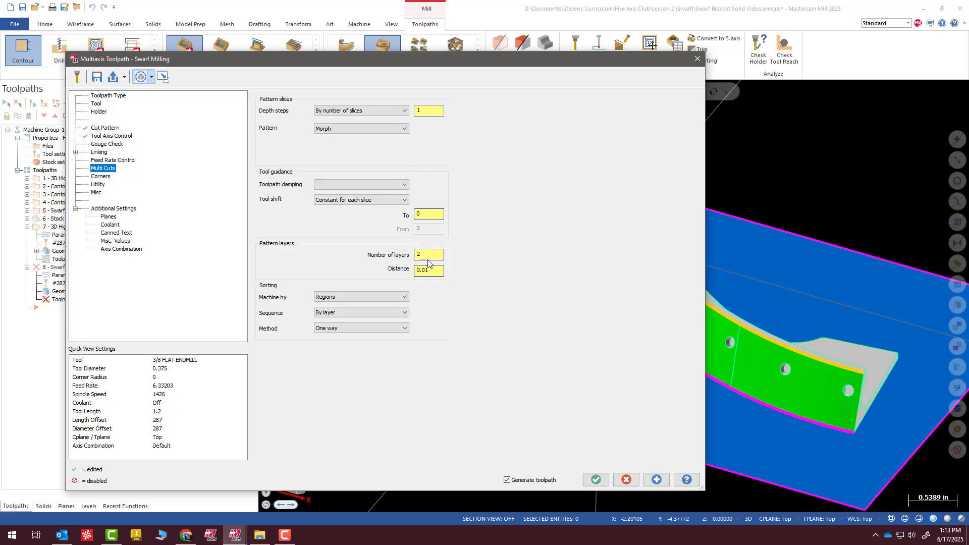
click(597, 480)
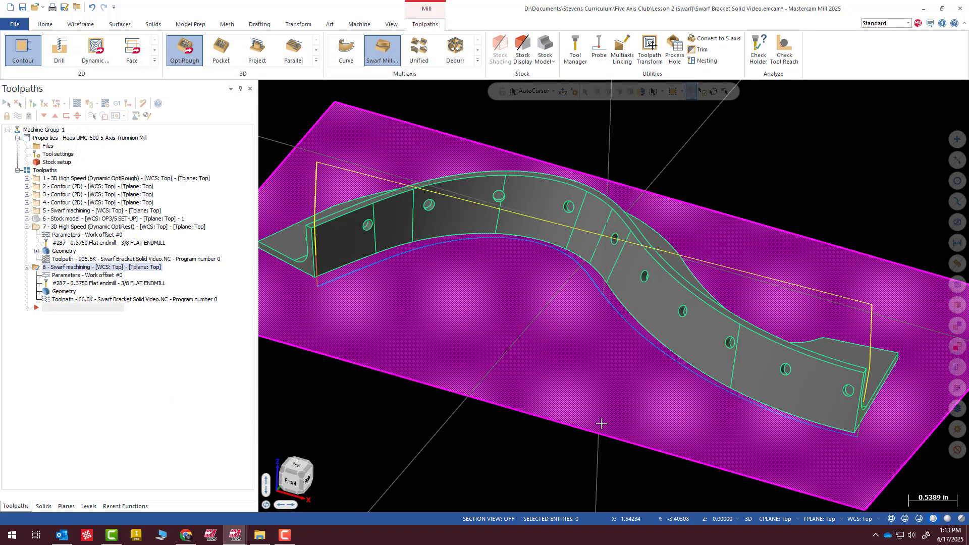
Step: Change swarf operation 8's drop tool to floor option to Drop and retract, and regenerate the toolpath
middle_drag(594, 393, 671, 308)
scroll(771, 409, up, 6)
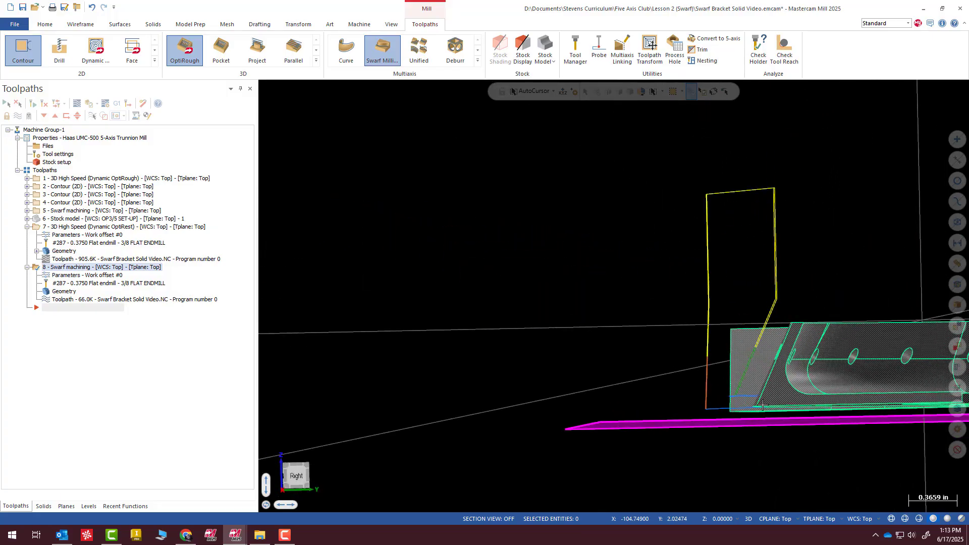
scroll(772, 409, up, 2)
mouse_move(750, 367)
middle_down()
mouse_move(780, 380)
mouse_move(867, 366)
mouse_move(828, 383)
mouse_move(807, 376)
mouse_move(835, 367)
middle_up()
scroll(835, 368, down, 6)
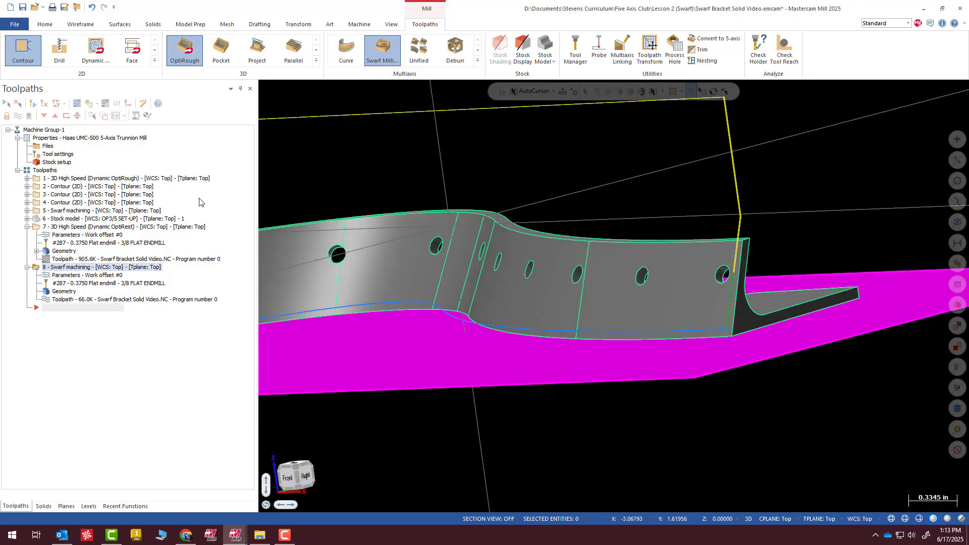
click(61, 277)
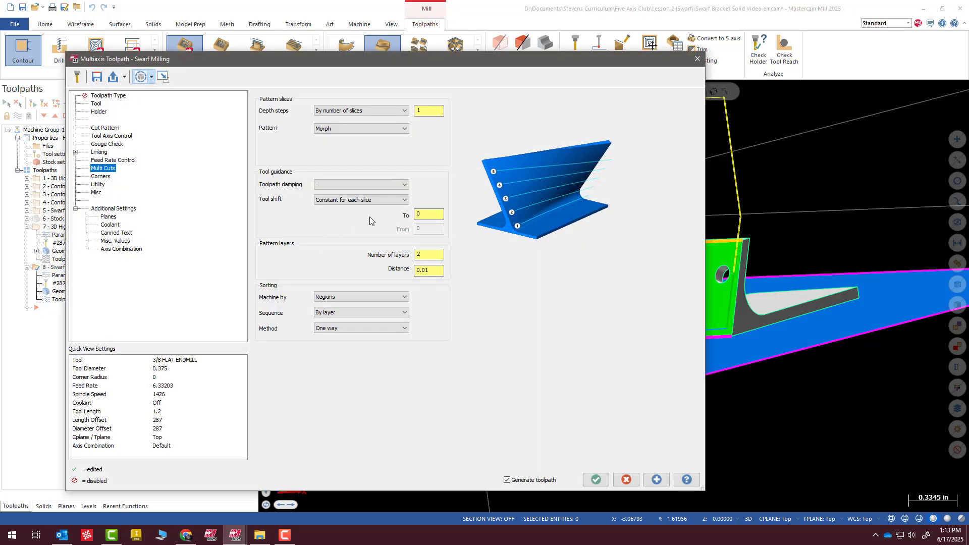
click(106, 129)
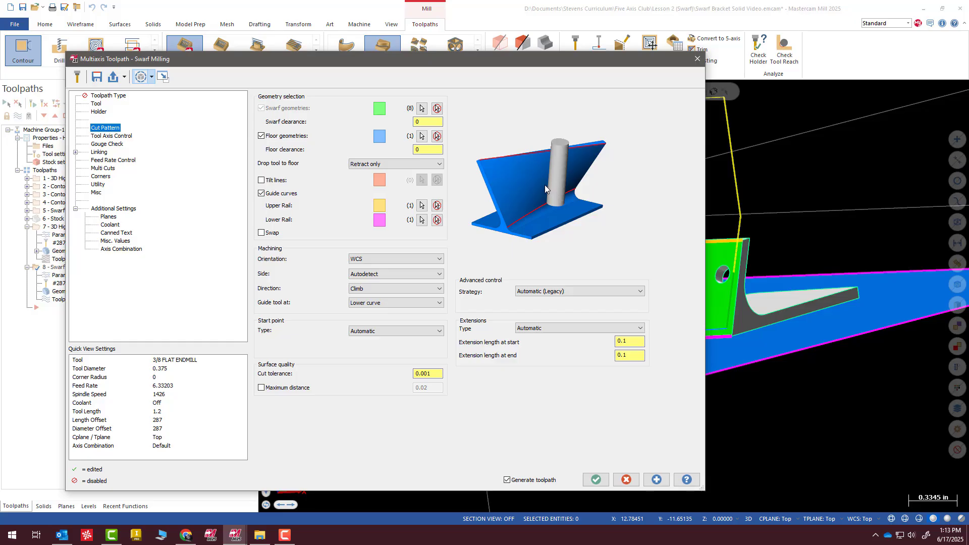
click(353, 164)
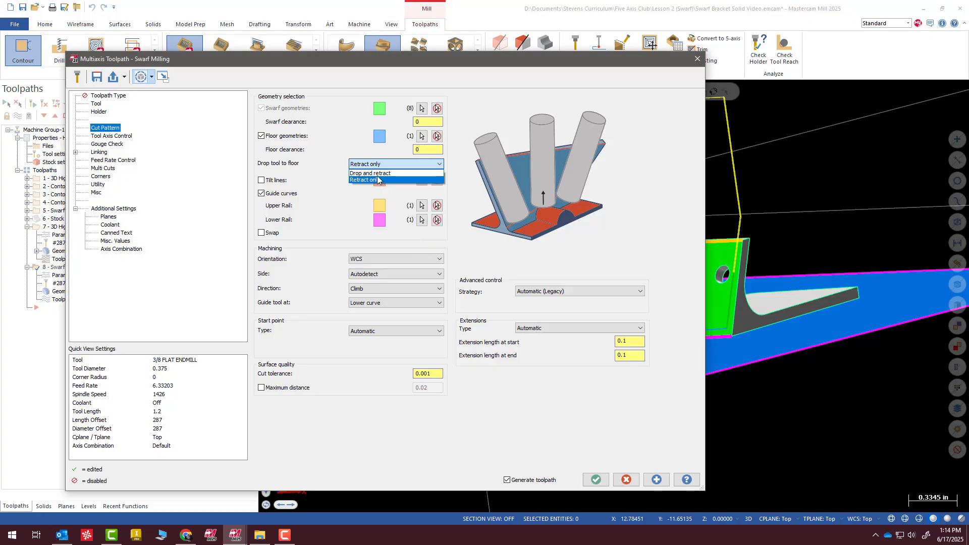
click(371, 173)
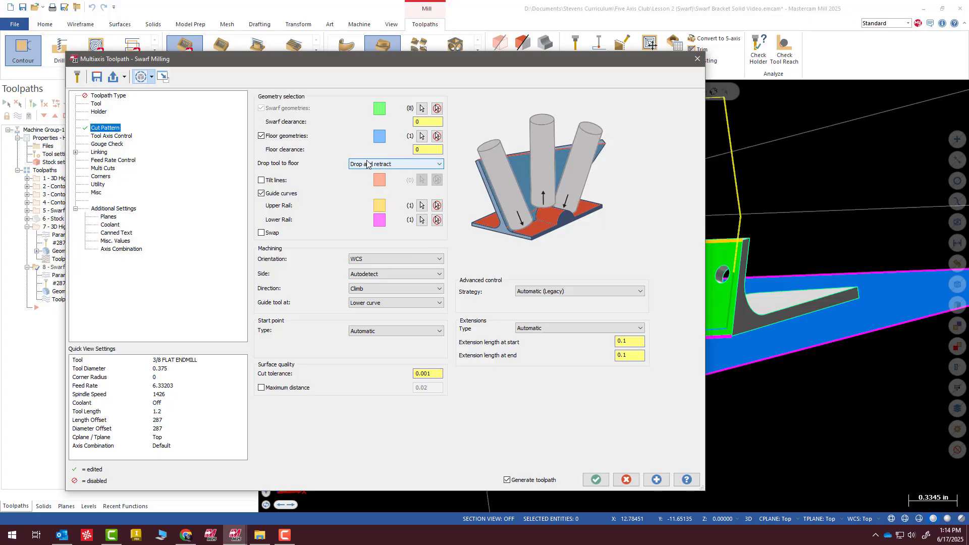
click(596, 479)
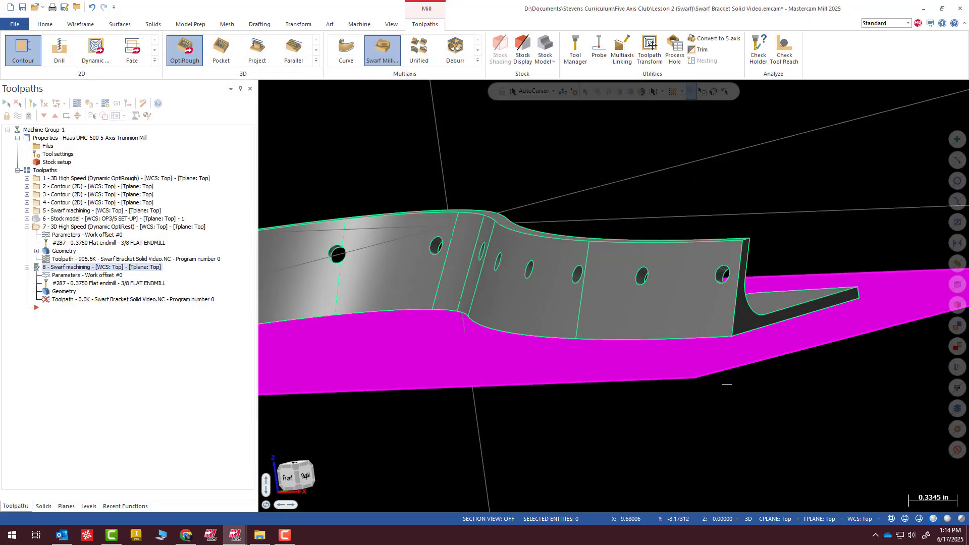
Step: Examine the regenerated swarf toolpath's depth relative to the wall's lower edge and the floor surface, and recheck its cut pattern settings
scroll(757, 319, up, 5)
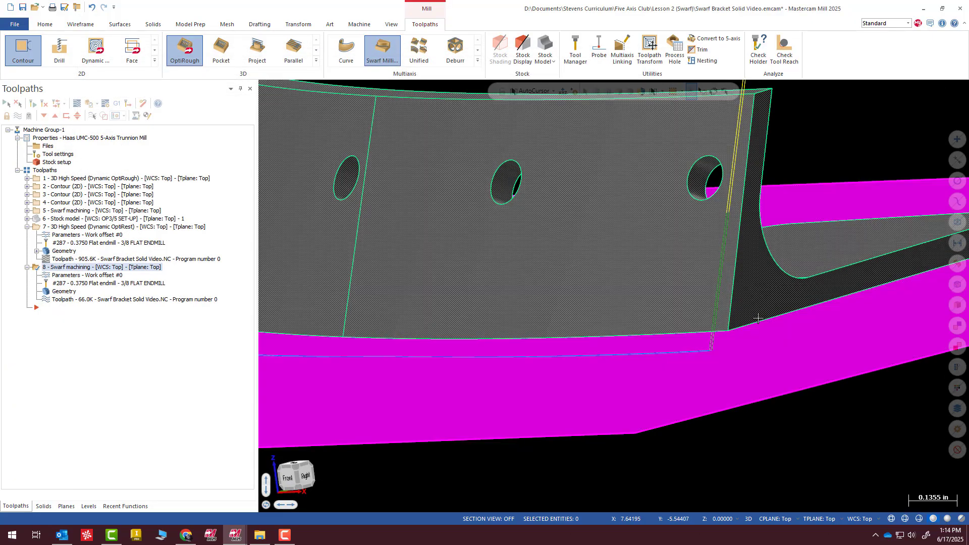
mouse_move(757, 318)
middle_down()
mouse_move(649, 314)
mouse_move(780, 319)
middle_up()
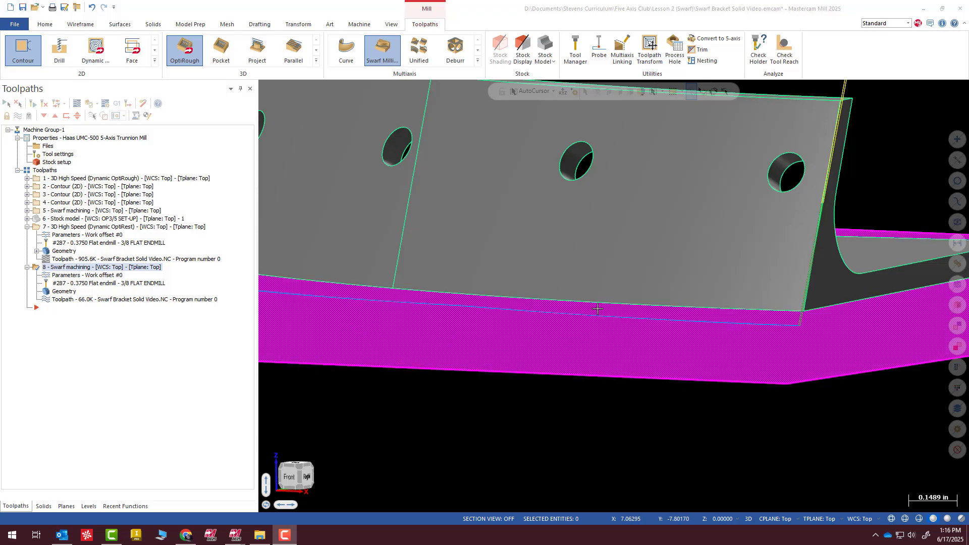
mouse_move(695, 321)
middle_down()
mouse_move(636, 261)
mouse_move(660, 292)
mouse_move(762, 353)
mouse_move(673, 321)
middle_up()
scroll(673, 322, down, 5)
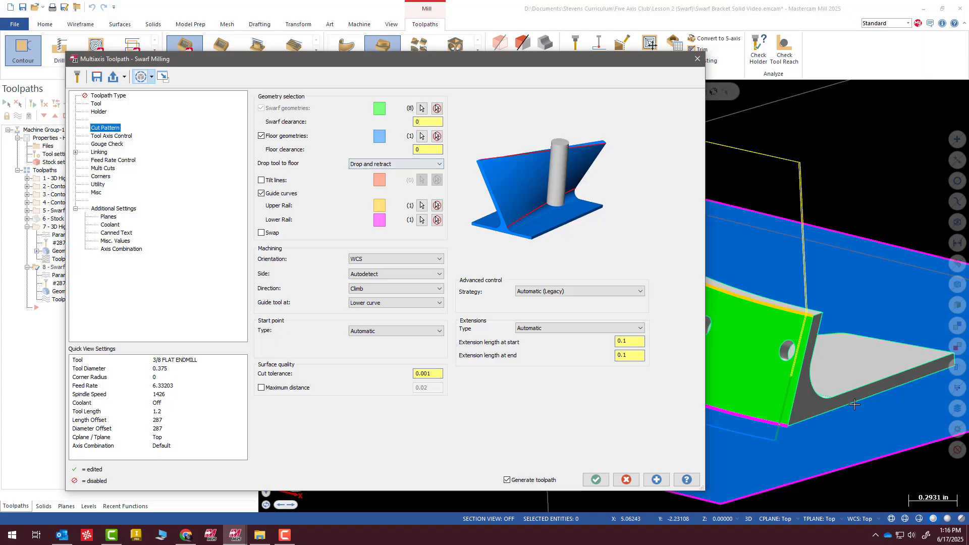
middle_drag(854, 404, 789, 384)
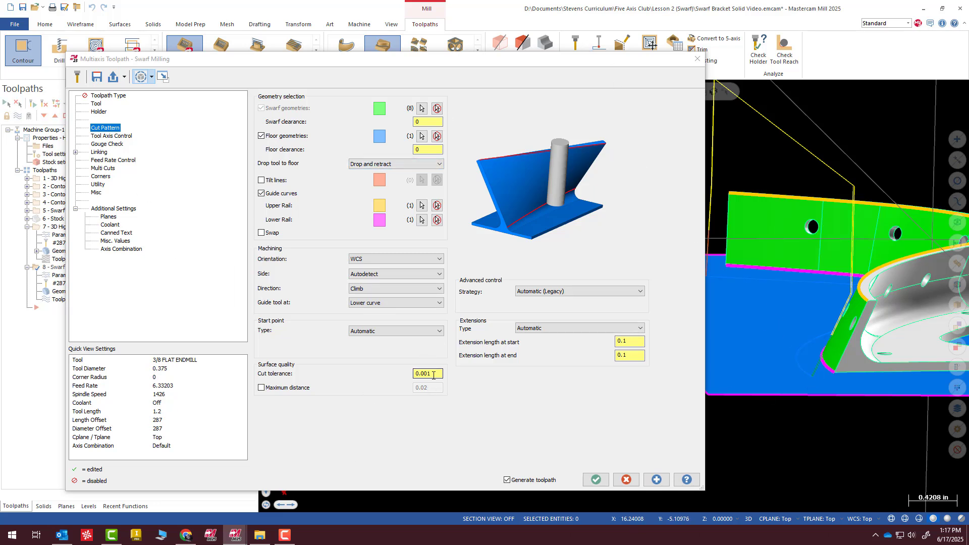
click(596, 479)
scroll(523, 437, down, 3)
key(alt+7)
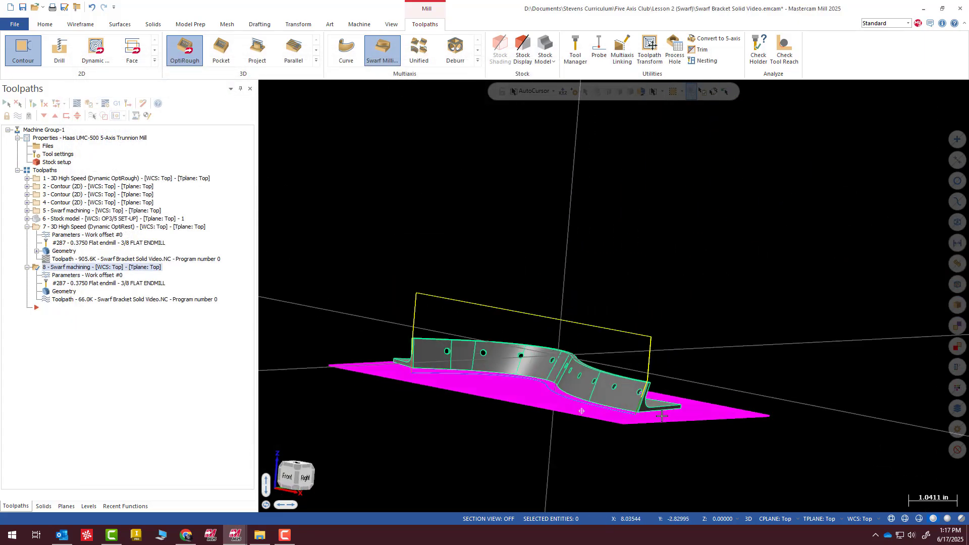
scroll(616, 435, up, 3)
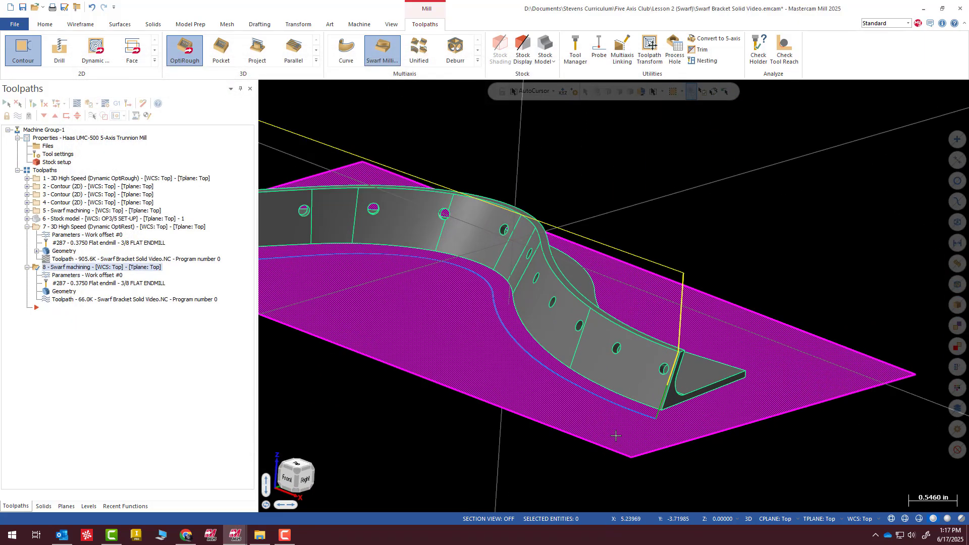
Step: Backplot swarf operation 8 and examine the tool's tilt and the spacing of its moves along the curved wall
click(76, 105)
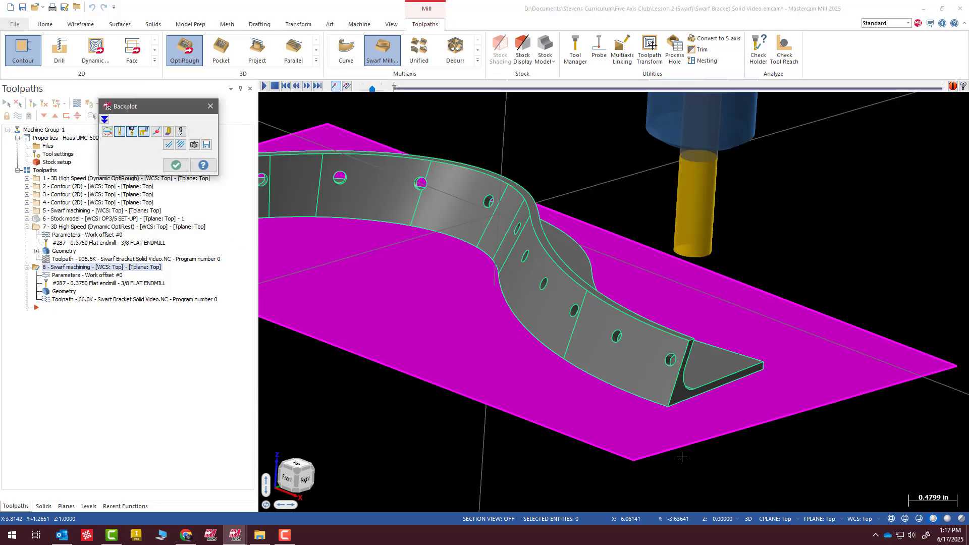
click(263, 88)
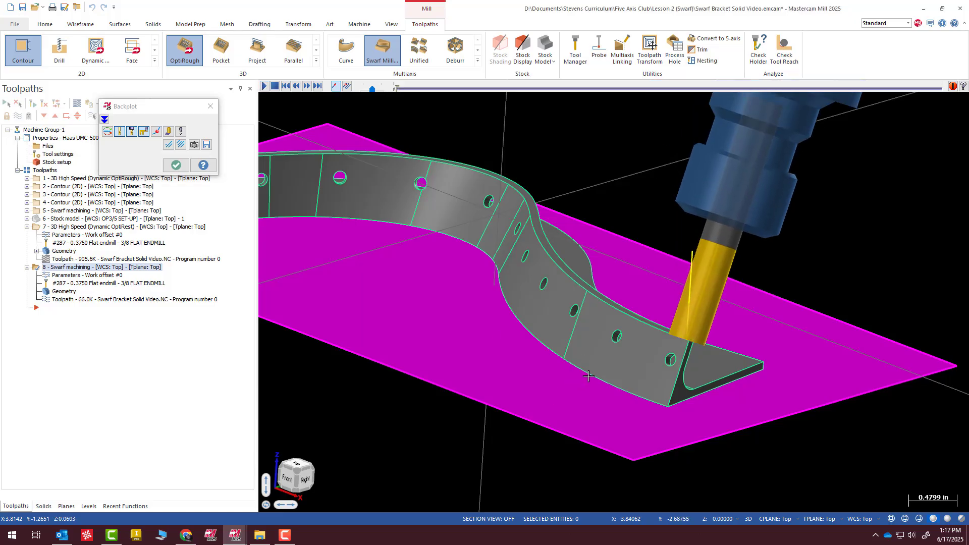
scroll(607, 371, down, 3)
middle_drag(609, 345, 676, 386)
scroll(692, 385, down, 1)
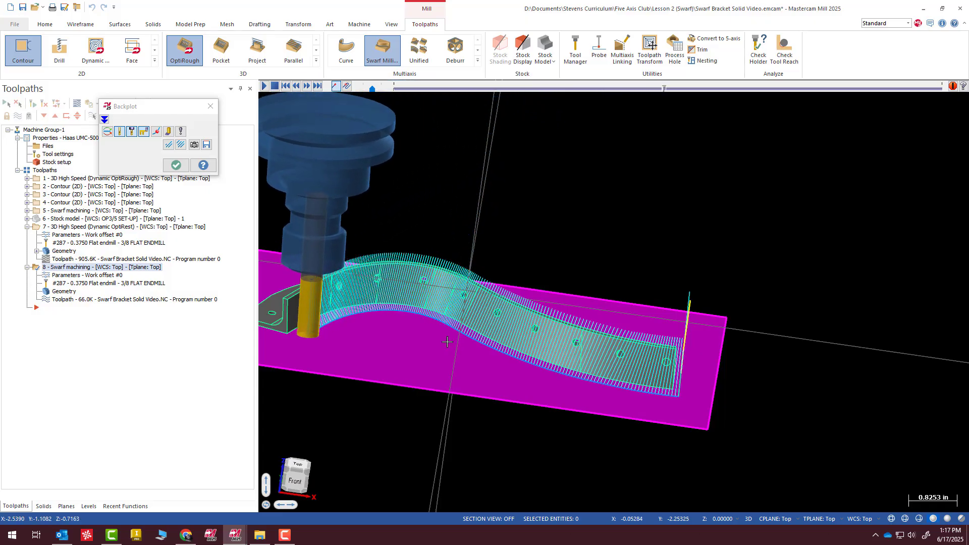
middle_drag(447, 343, 474, 316)
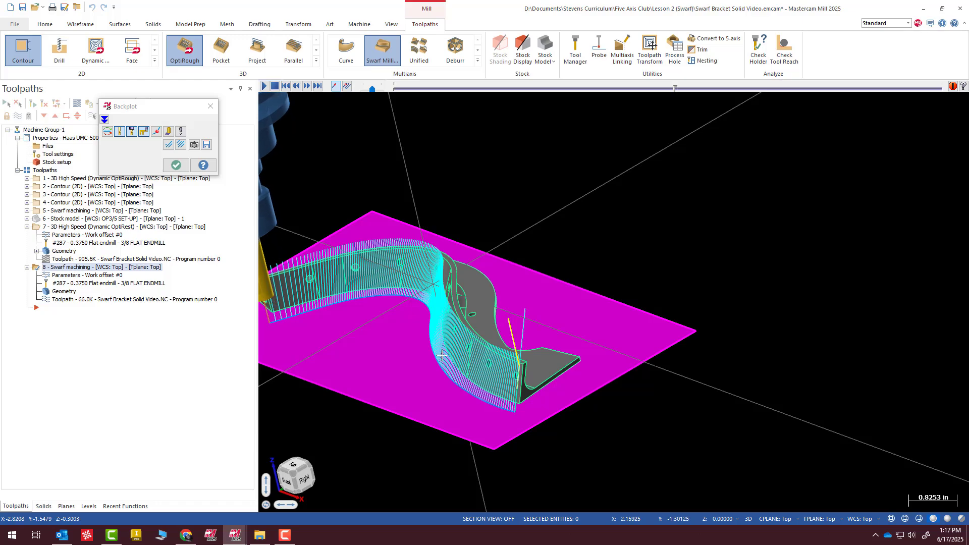
mouse_move(442, 355)
middle_down()
mouse_move(483, 357)
mouse_move(547, 417)
mouse_move(532, 468)
mouse_move(499, 383)
mouse_move(454, 348)
mouse_move(447, 354)
middle_up()
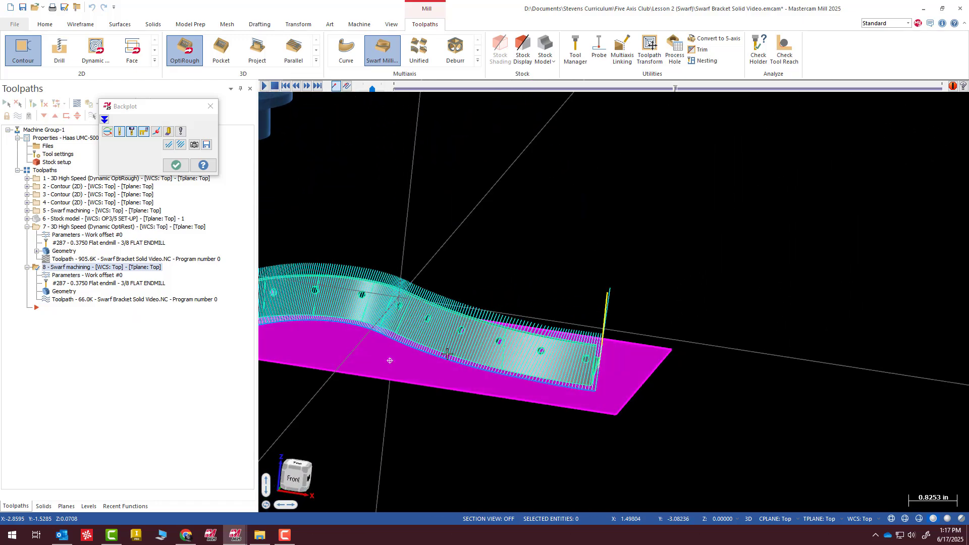
scroll(727, 422, down, 4)
scroll(651, 405, up, 3)
click(209, 107)
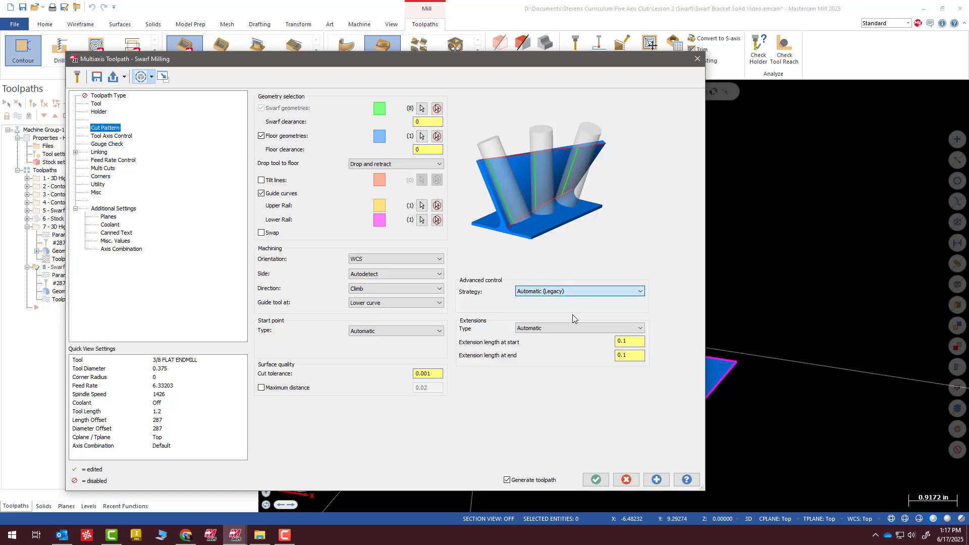
Step: Set swarf operation 8's strategy to Shortest distance and maximum angle step to 0.5, re-enter the cut tolerance, and regenerate the toolpath
key(Down)
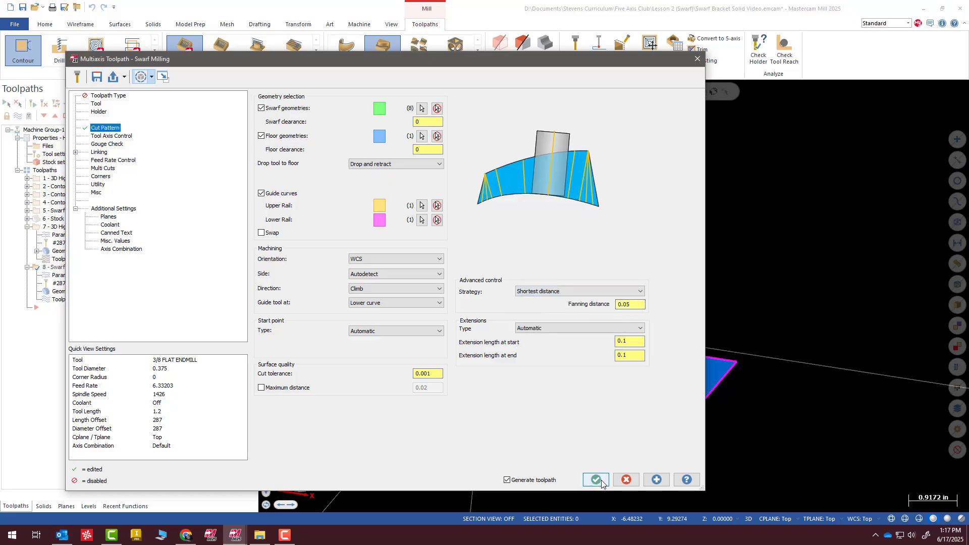
click(438, 374)
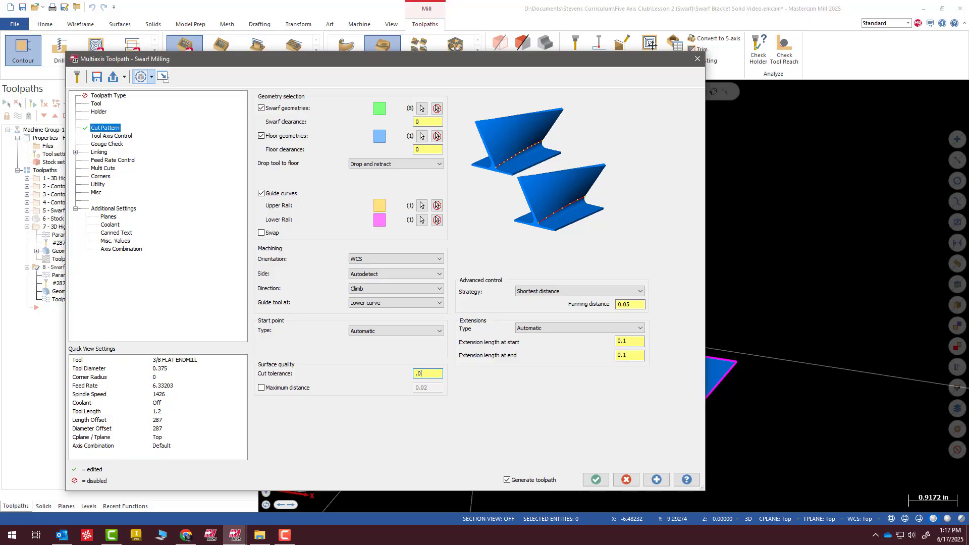
click(112, 136)
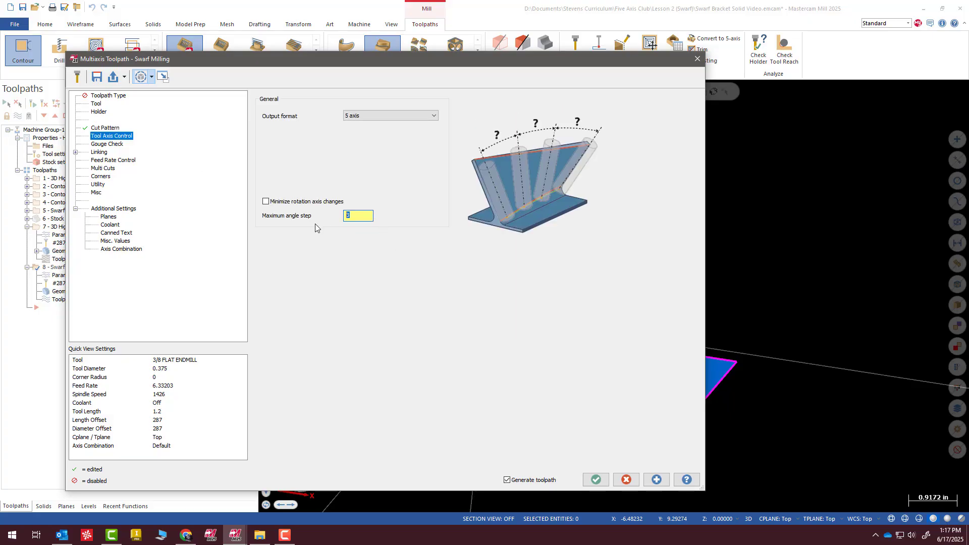
text(.5)
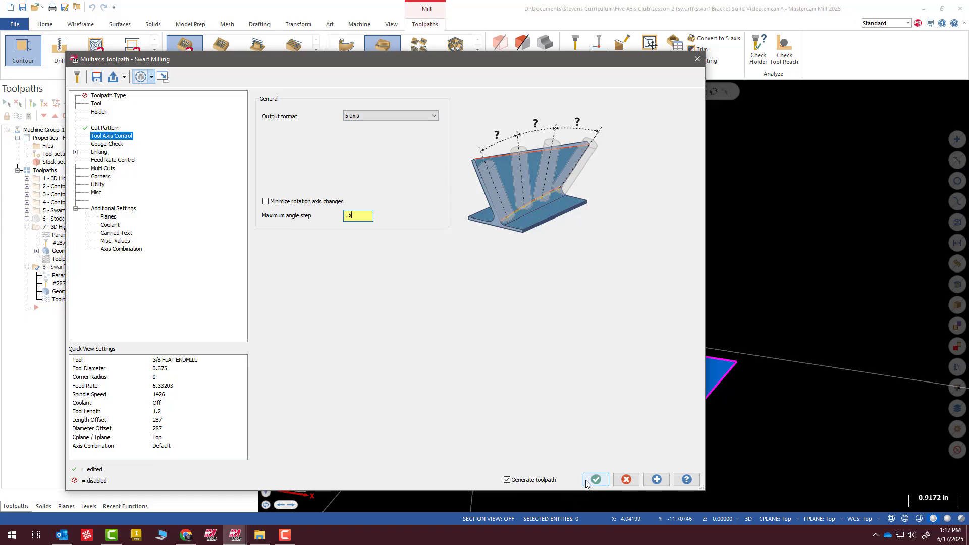
click(588, 482)
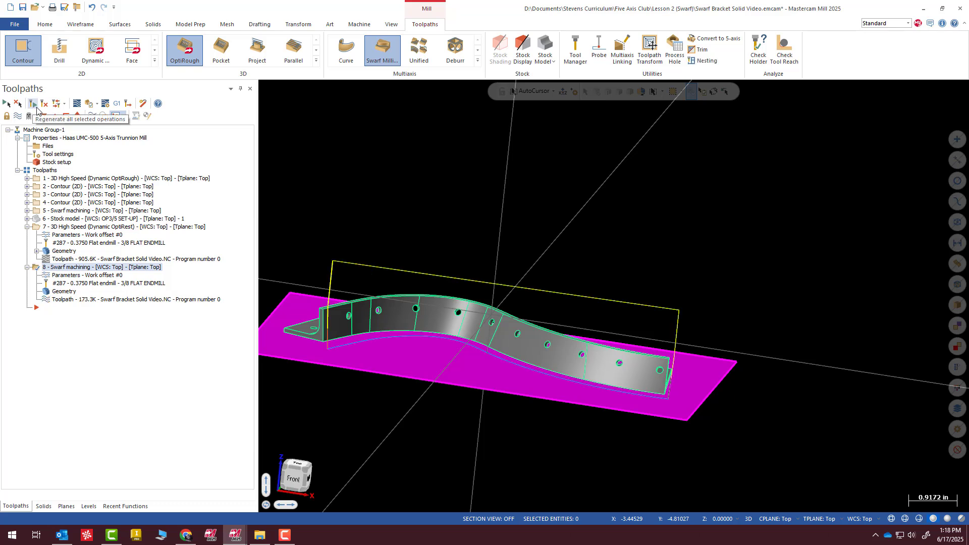
Step: Backplot the regenerated swarf operation 8 and examine the spacing of its moves along the wall and their depth at the floor
click(77, 103)
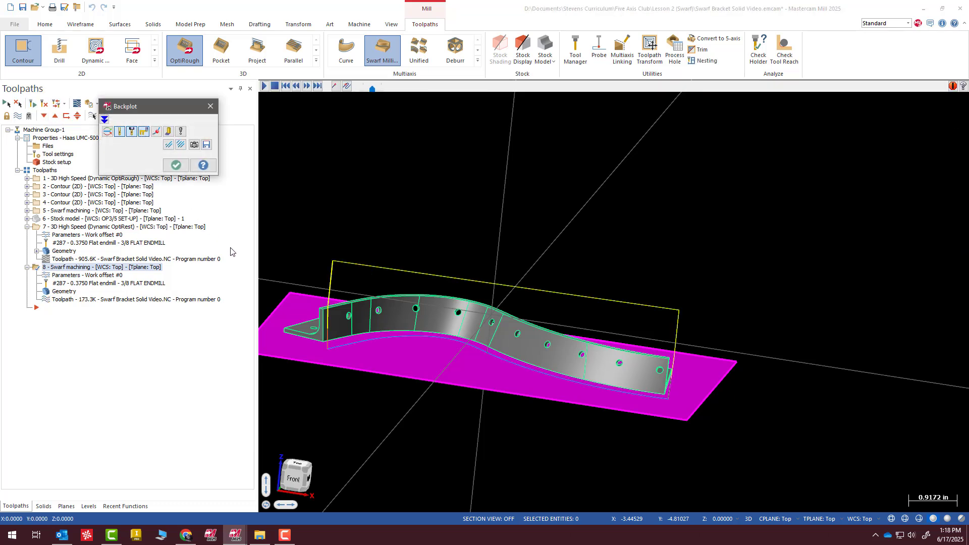
click(265, 87)
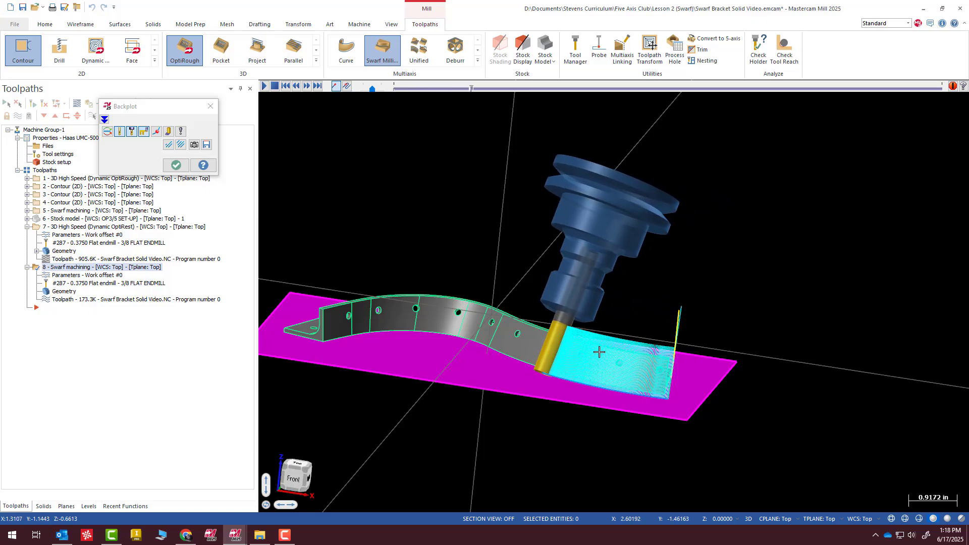
scroll(561, 359, up, 1)
middle_drag(561, 358, 515, 366)
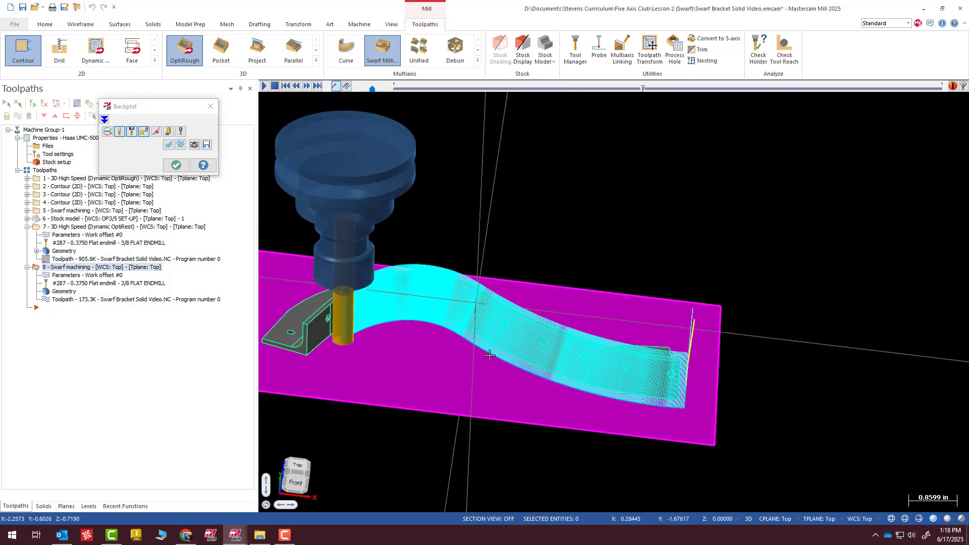
middle_drag(534, 355, 651, 307)
scroll(531, 346, up, 6)
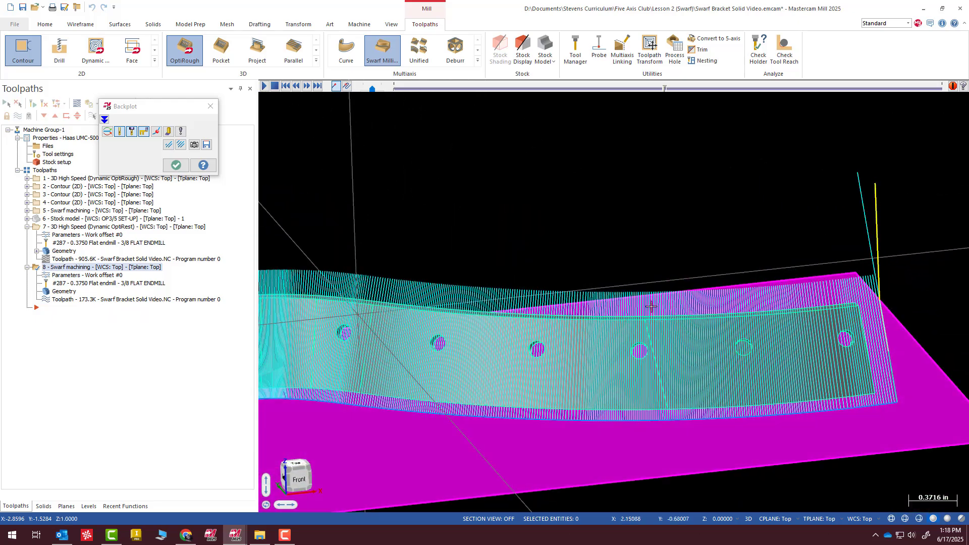
middle_drag(558, 313, 358, 256)
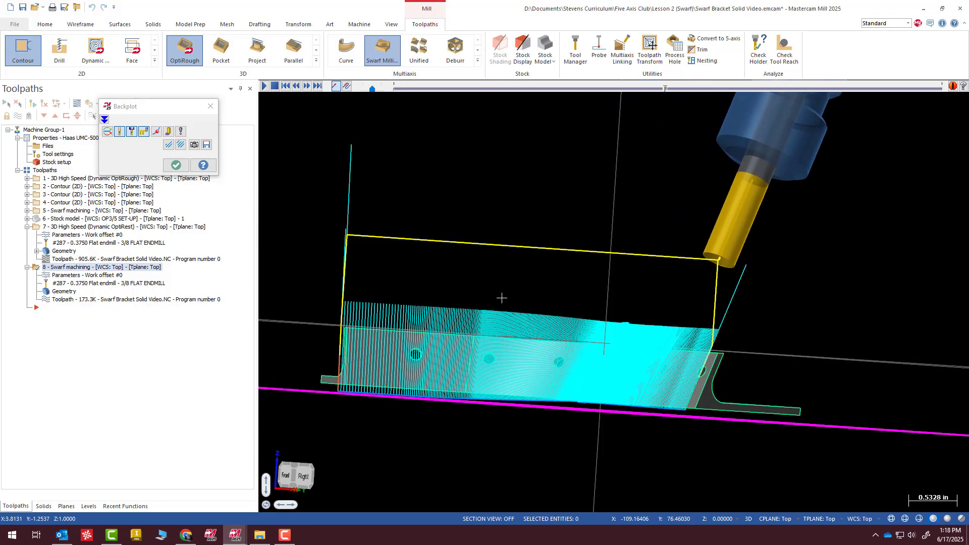
click(210, 107)
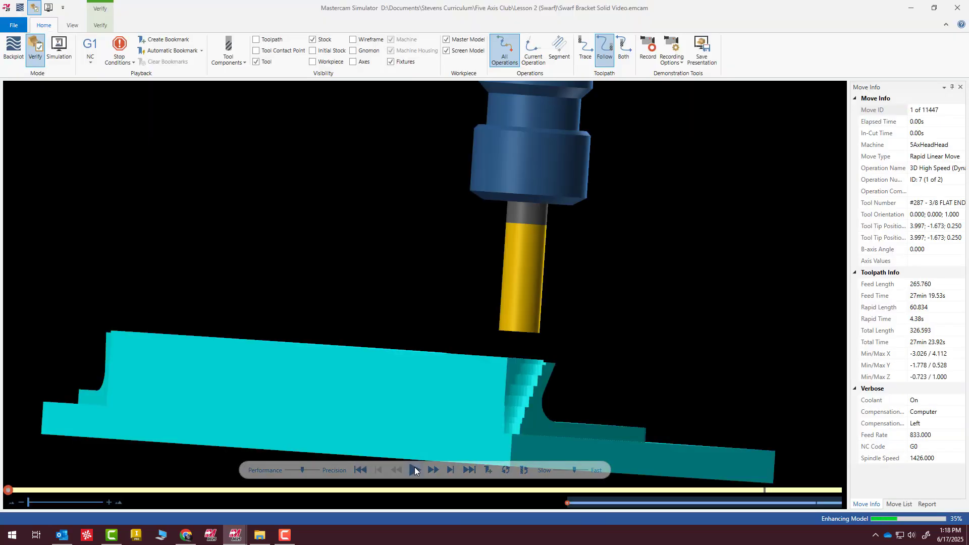
Step: Run the Verify simulation of the OptiRest operation 7 and swarf operation 8 on the bracket stock
click(414, 469)
scroll(427, 272, down, 5)
mouse_move(429, 239)
middle_down()
mouse_move(480, 327)
mouse_move(449, 280)
mouse_move(444, 234)
middle_up()
scroll(438, 250, up, 5)
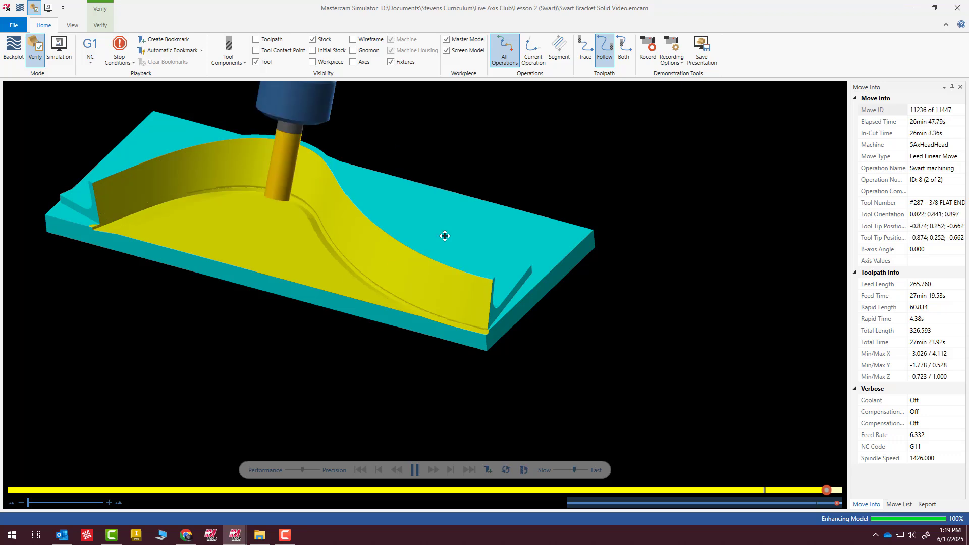
Step: Examine the verified stock for the curved wall's surface finish and the material left along its lower edge at the floor
scroll(422, 306, up, 4)
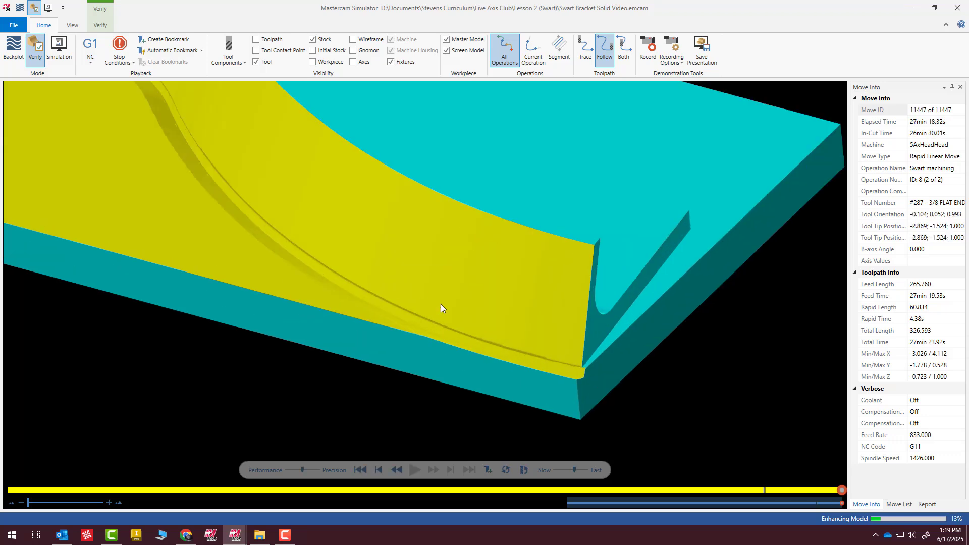
middle_drag(441, 303, 494, 285)
scroll(303, 284, down, 4)
scroll(303, 284, up, 3)
middle_drag(302, 231, 365, 256)
scroll(338, 242, down, 3)
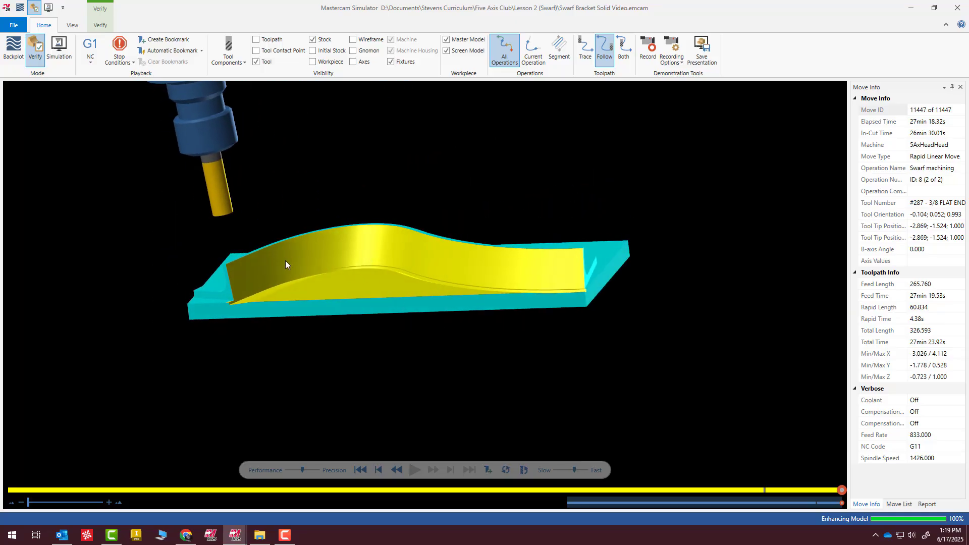
scroll(282, 260, up, 5)
scroll(198, 304, down, 6)
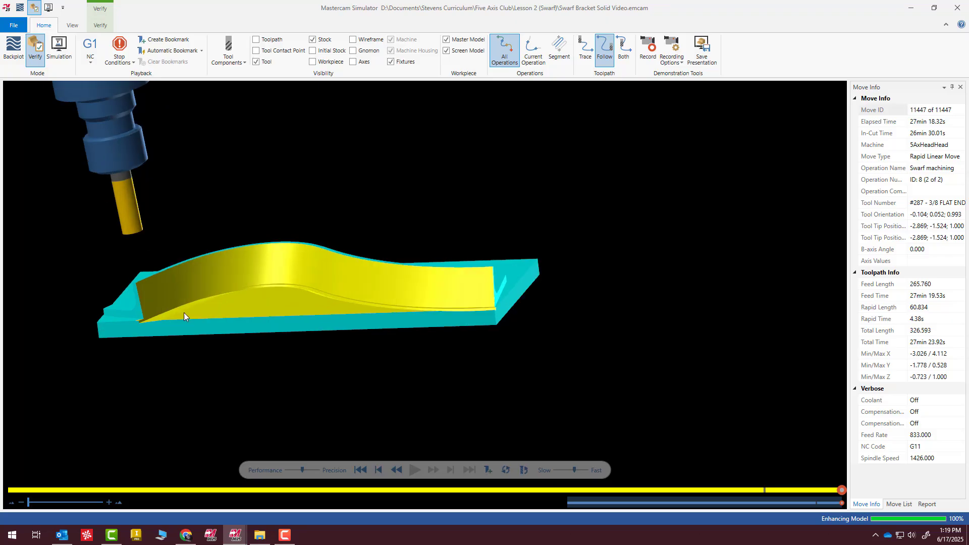
scroll(184, 316, up, 3)
middle_drag(240, 400, 188, 348)
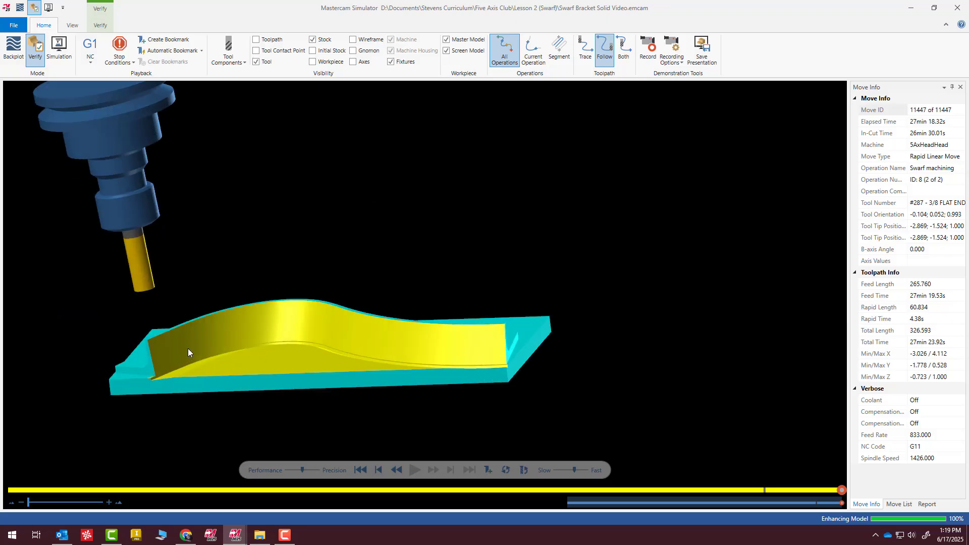
scroll(242, 369, up, 4)
middle_drag(265, 366, 230, 324)
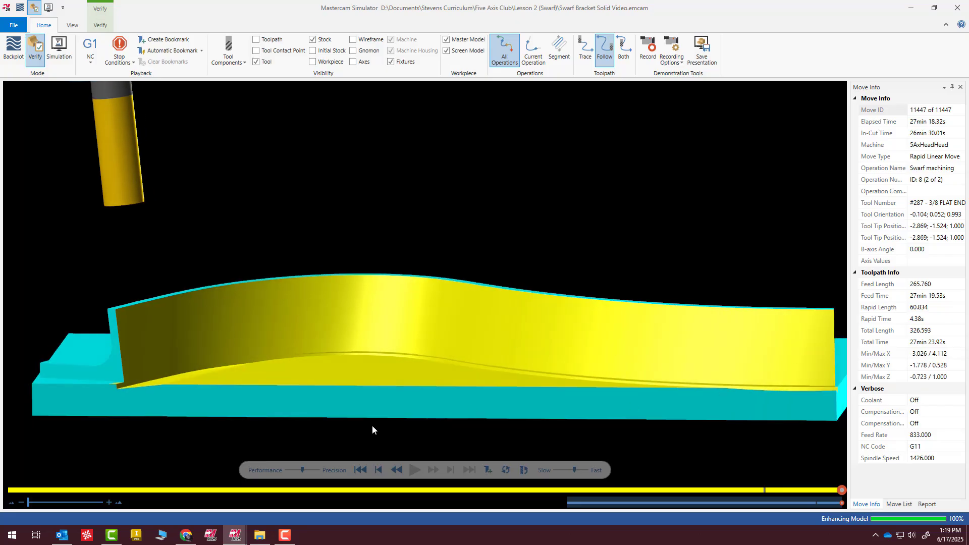
scroll(430, 305, down, 4)
middle_drag(434, 303, 429, 343)
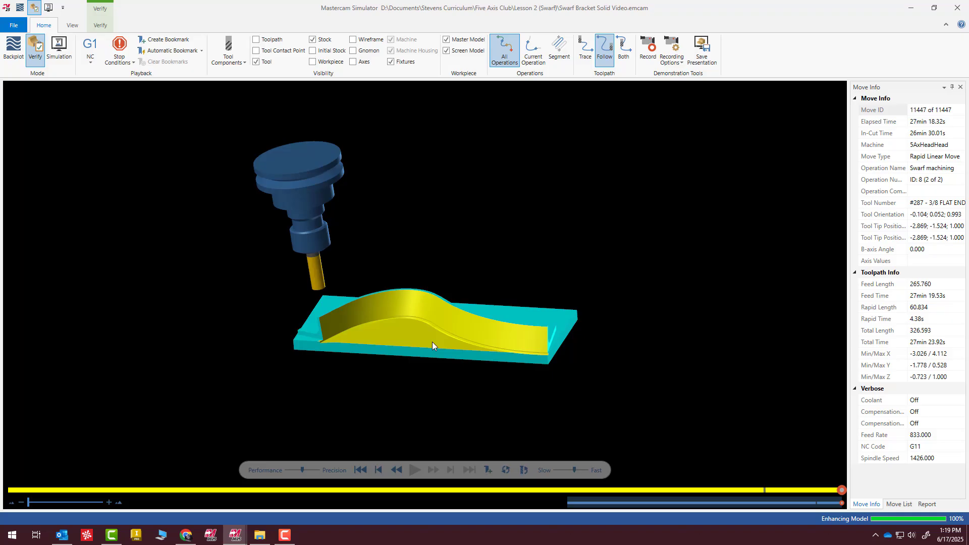
scroll(499, 338, up, 4)
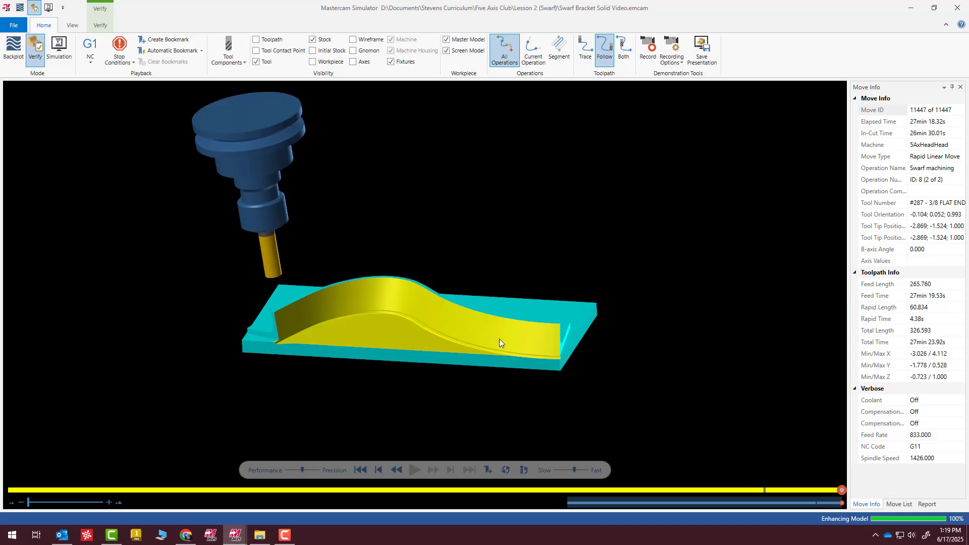
scroll(458, 328, down, 2)
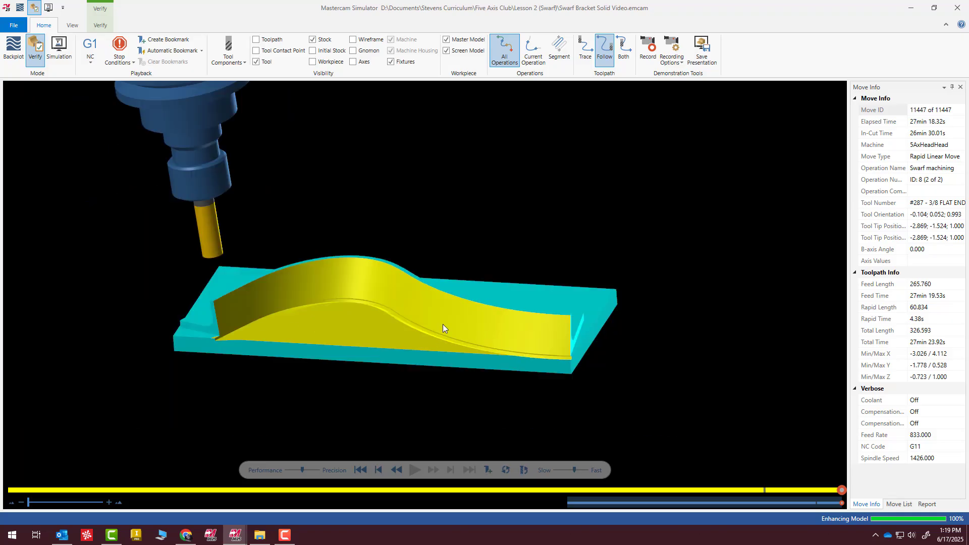
middle_drag(374, 273, 359, 293)
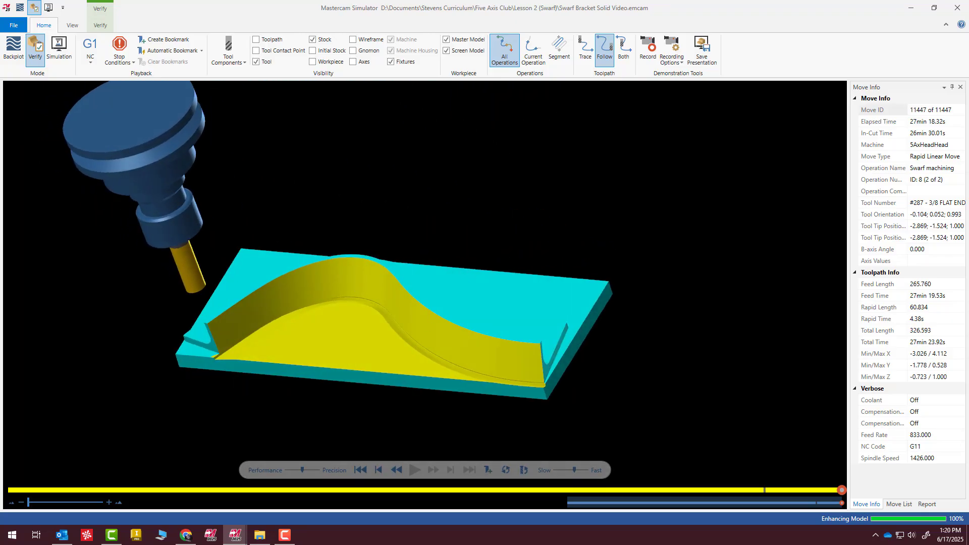